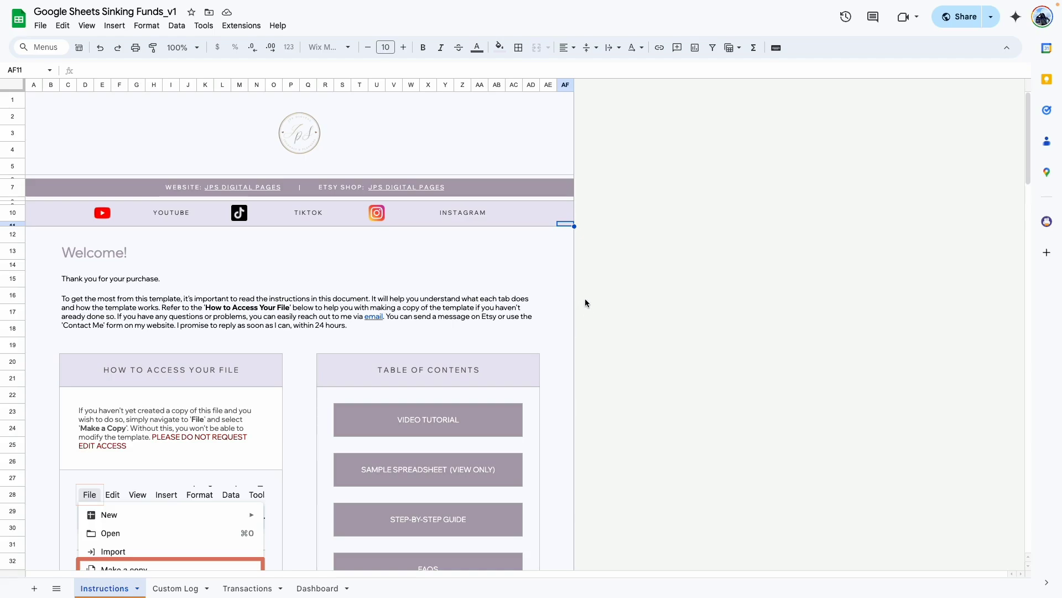
- Scroll down and back up through the Instructions tab's step-by-step setup guide
scroll(517, 276, "down", 10)
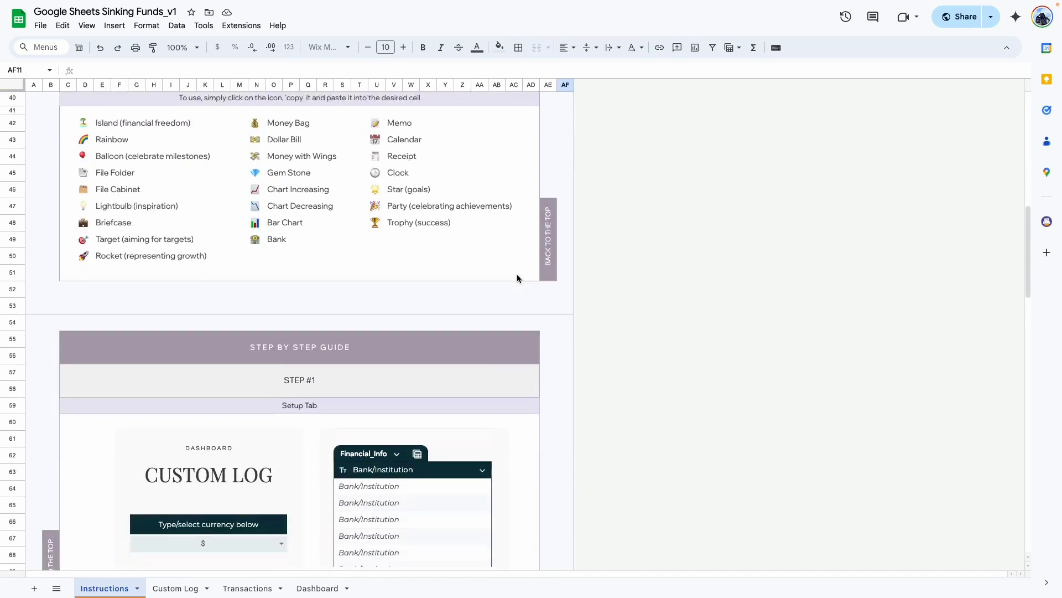
scroll(517, 278, "down", 8)
scroll(517, 277, "up", 6)
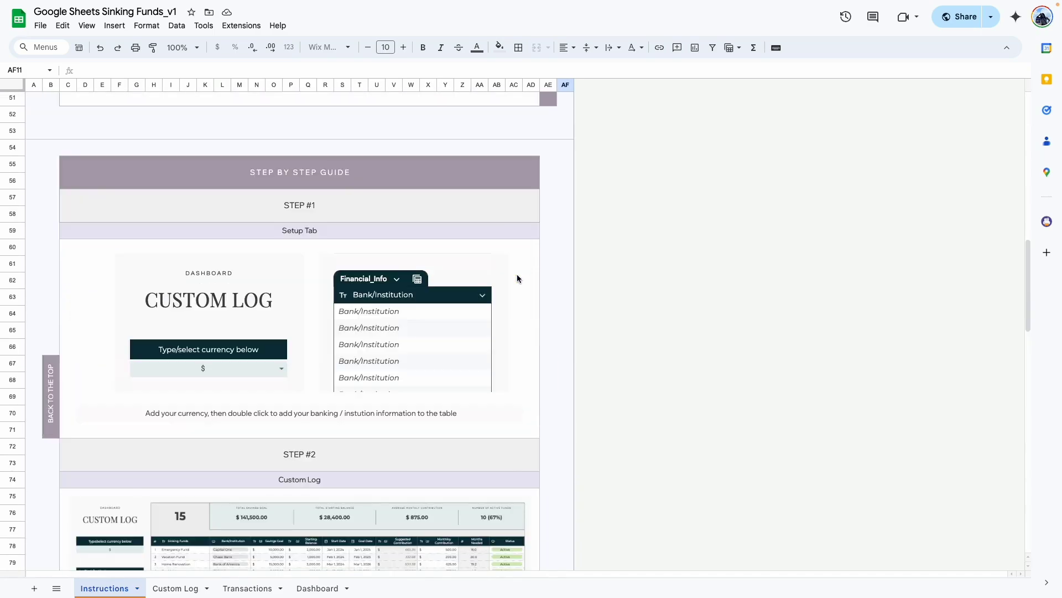
- Flip through the Transactions and Dashboard sheets, ending on the Custom Log's 15 funds
left_click(176, 590)
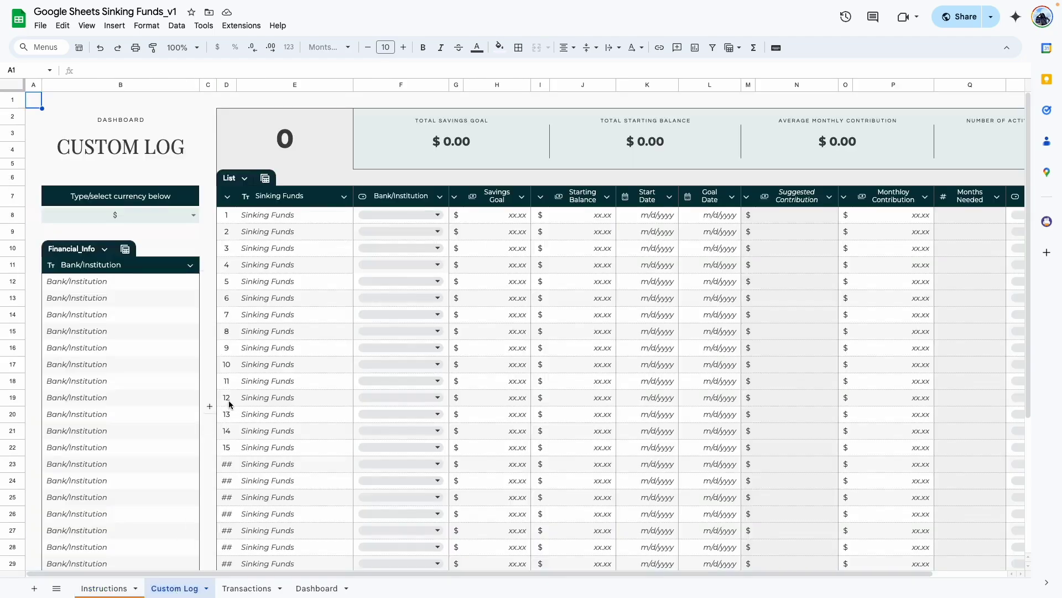
key("ctrl+Page_Down")
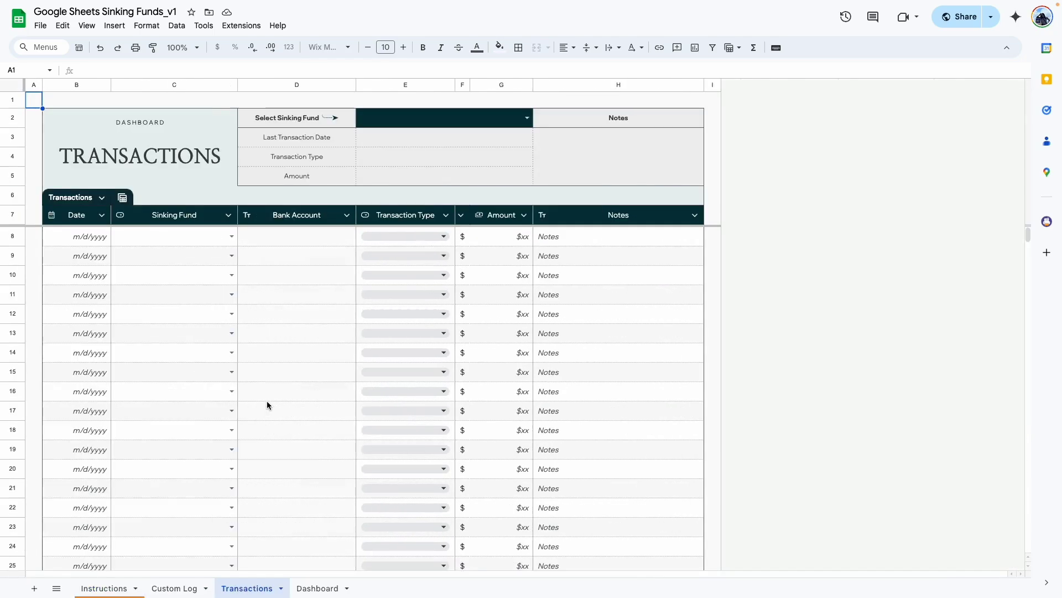
key("ctrl+Page_Down")
scroll(202, 432, "right", 3)
scroll(202, 431, "down", 1)
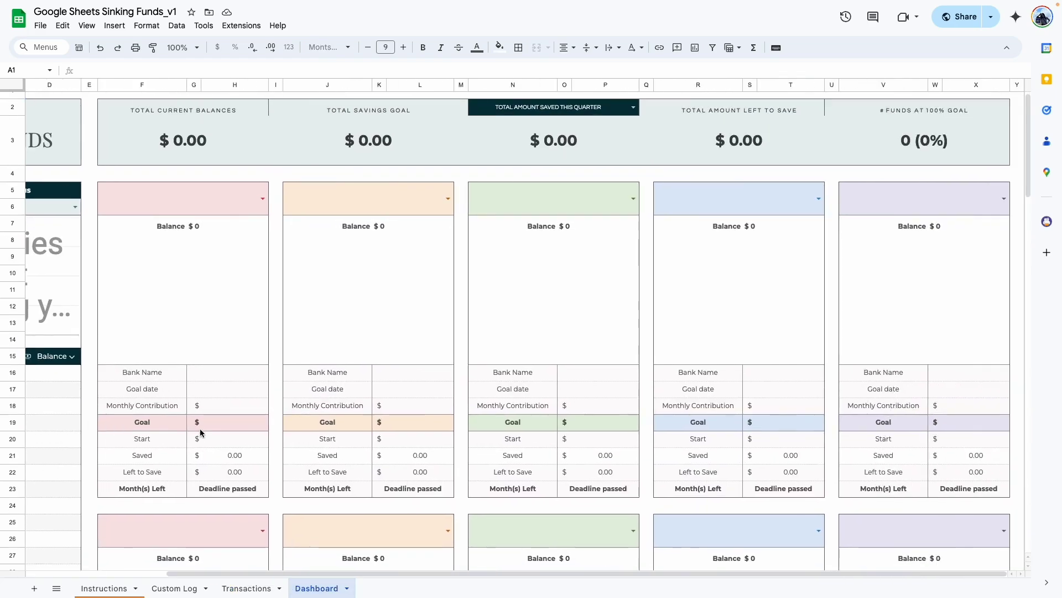
scroll(201, 432, "left", 3)
scroll(201, 432, "up", 1)
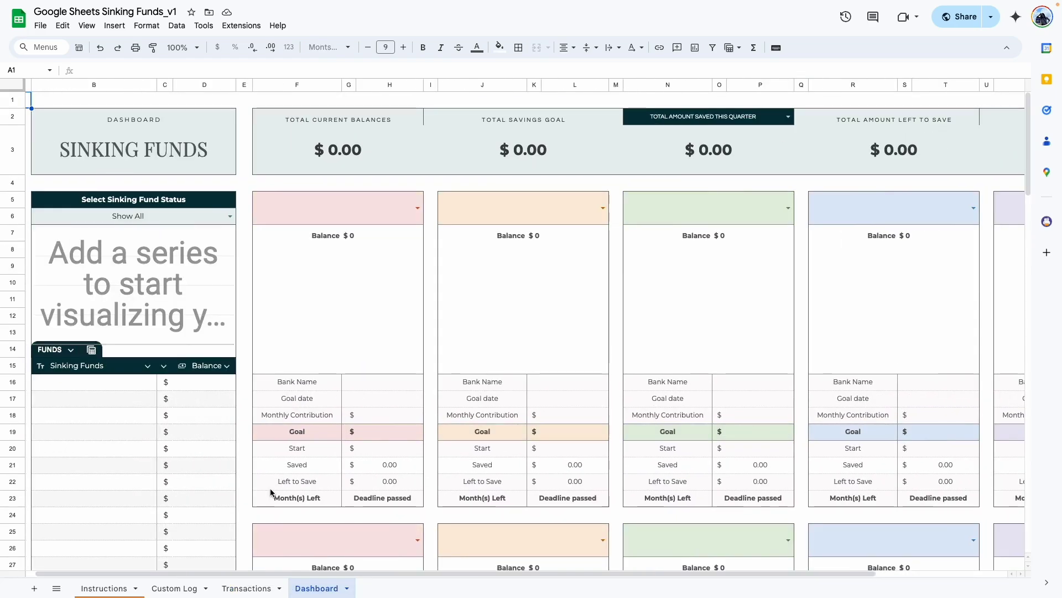
left_click(172, 593)
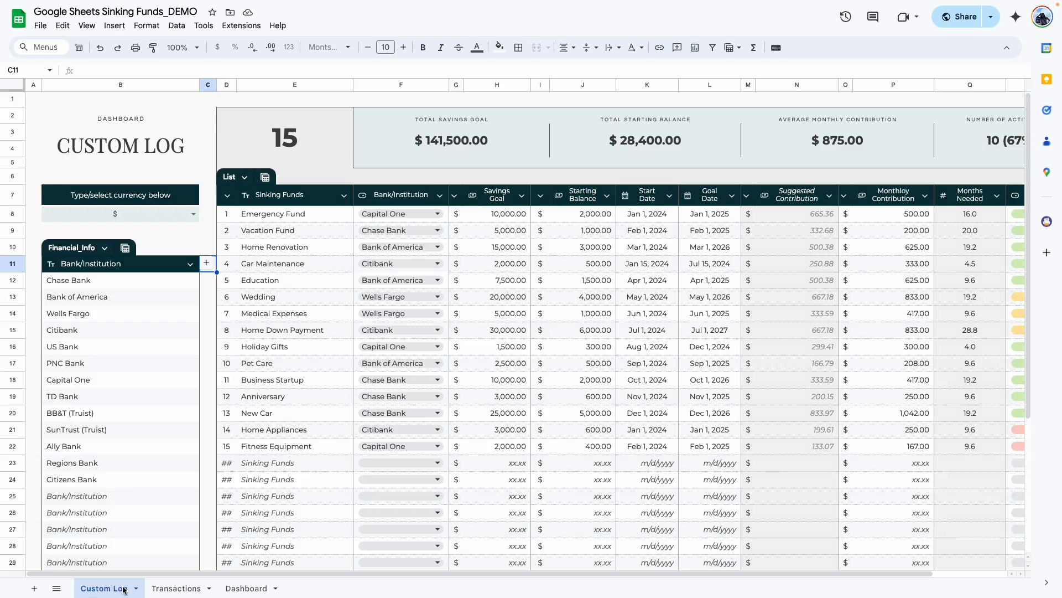
left_click(147, 216)
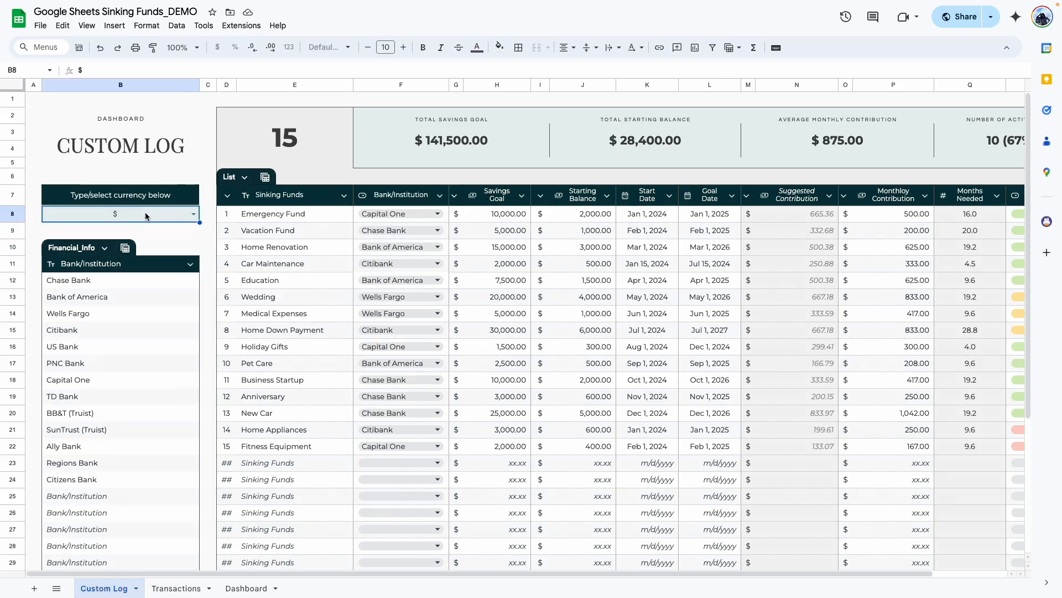
double_click(147, 216)
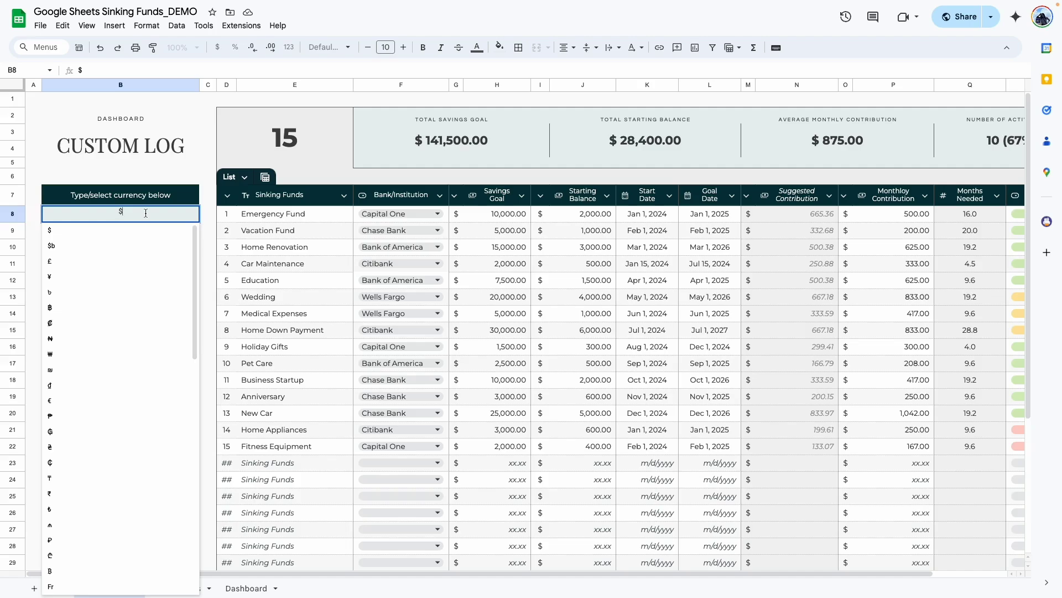
key("BackSpace")
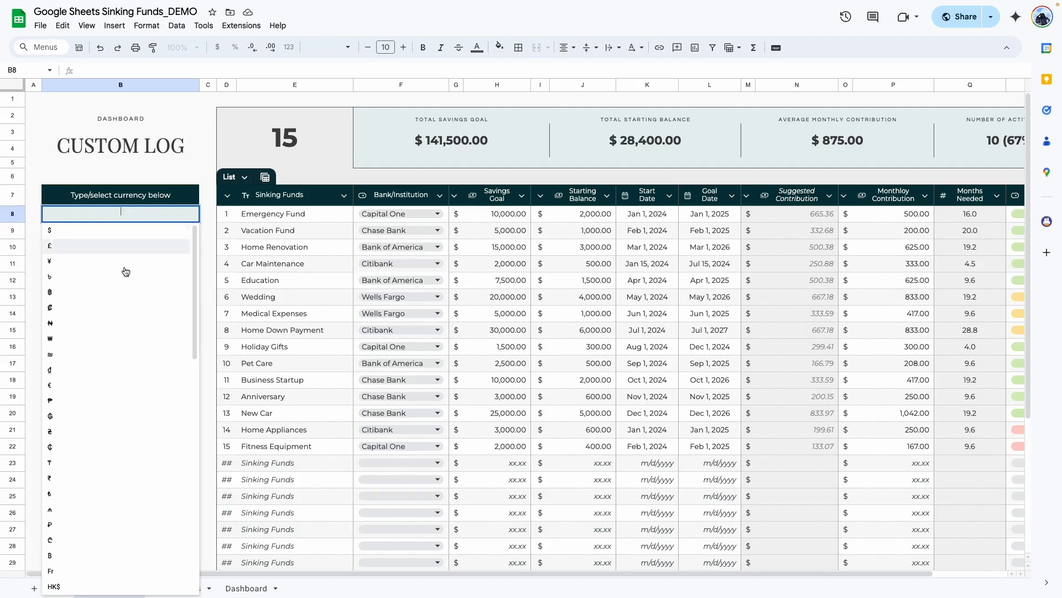
scroll(128, 268, "down", 5)
scroll(136, 267, "up", 5)
left_click(68, 231)
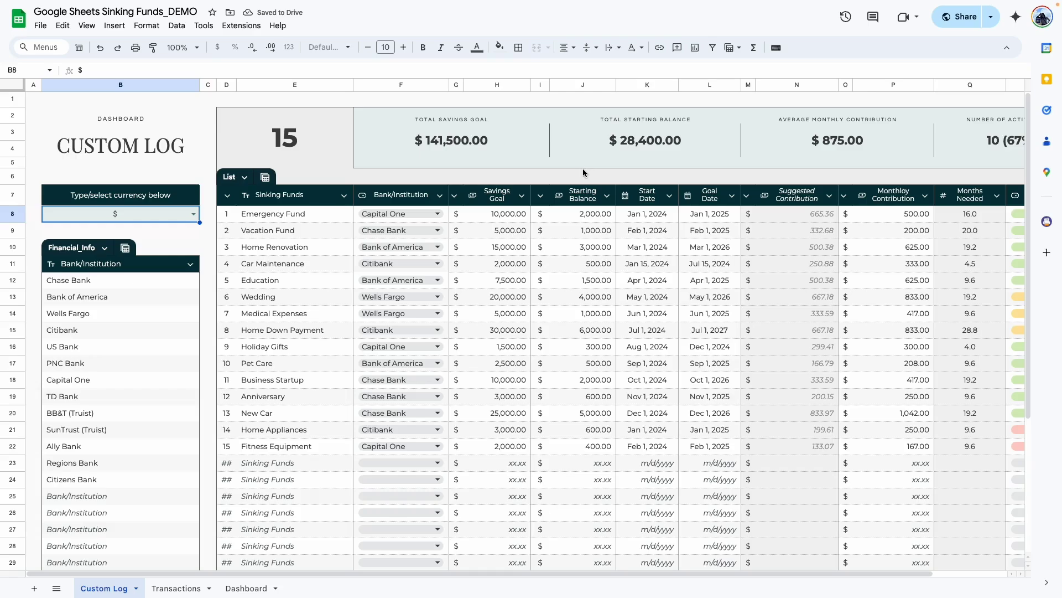
left_click(193, 214)
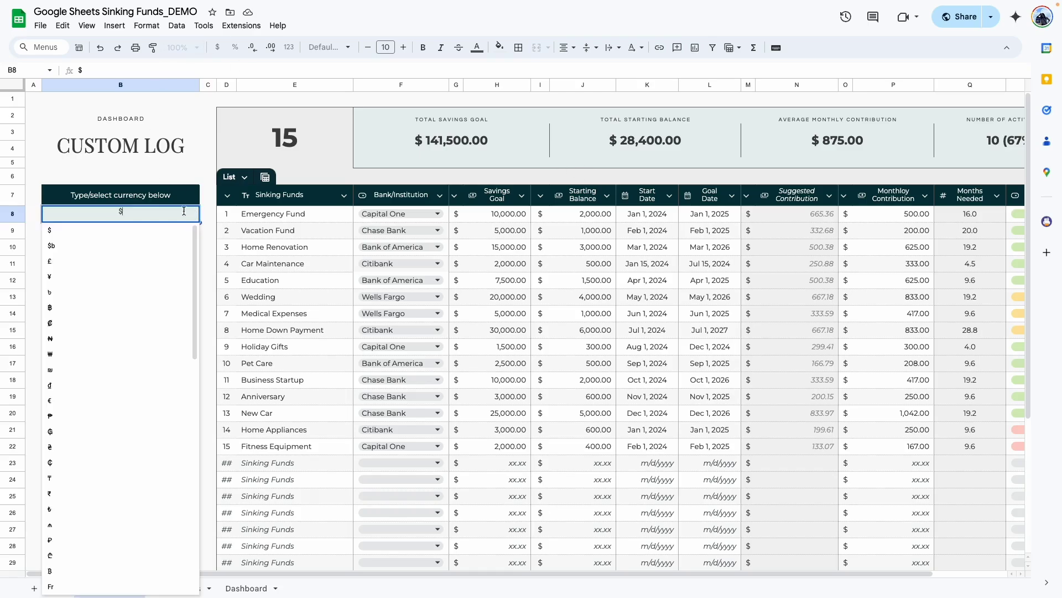
left_click(53, 266)
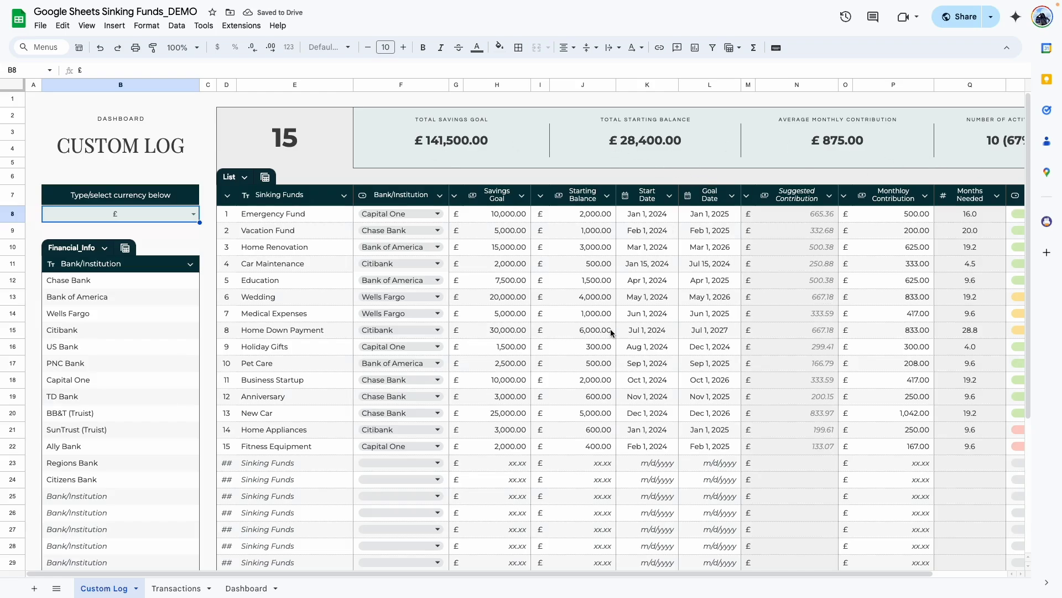
key("ctrl+z")
left_click(206, 233)
scroll(202, 240, "down", 3)
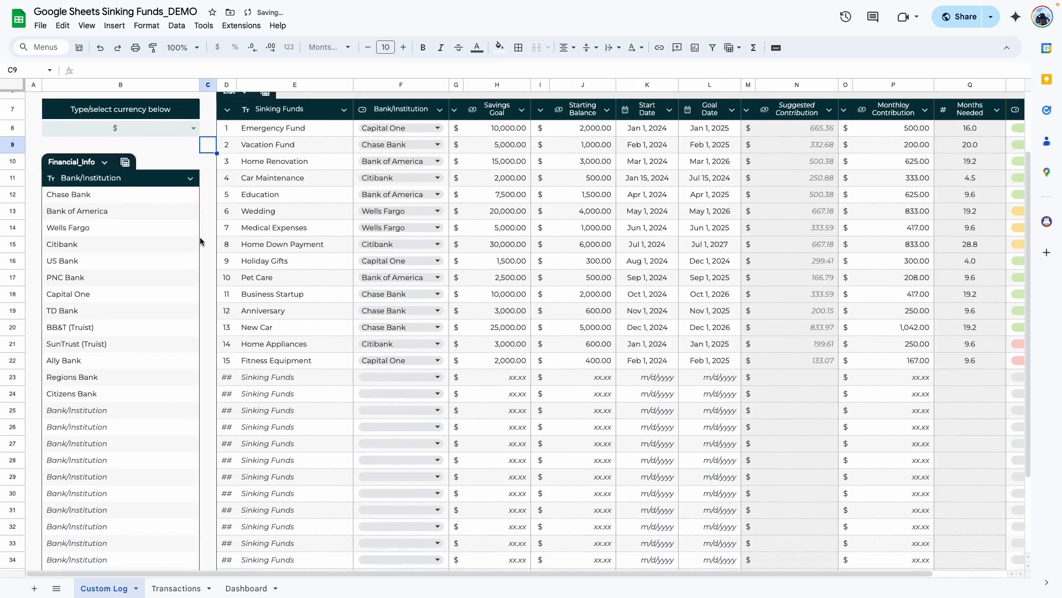
left_click(92, 202)
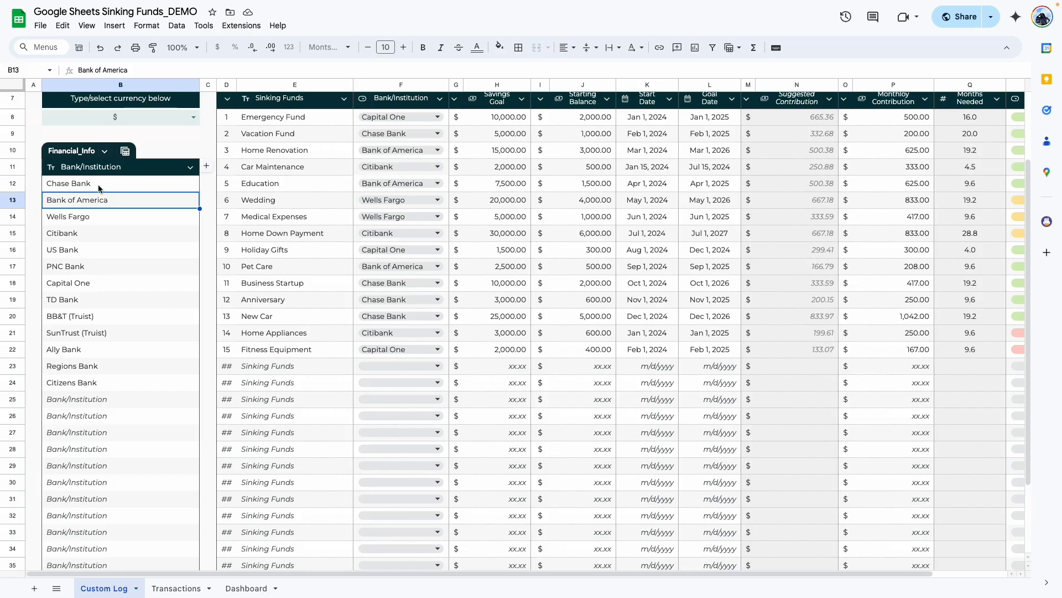
left_click(98, 184)
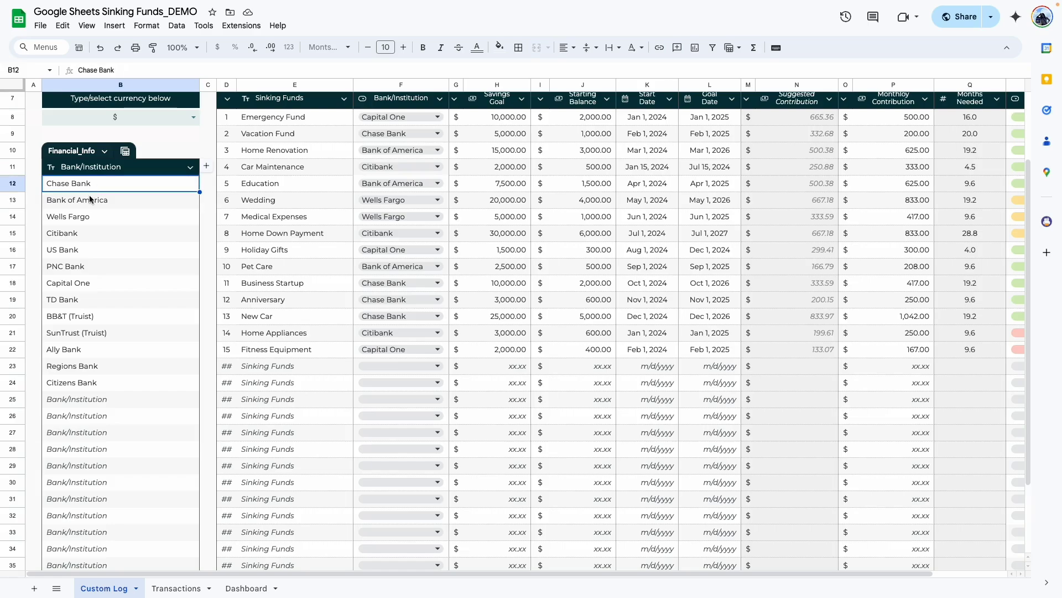
left_click(94, 300)
scroll(92, 301, "down", 3)
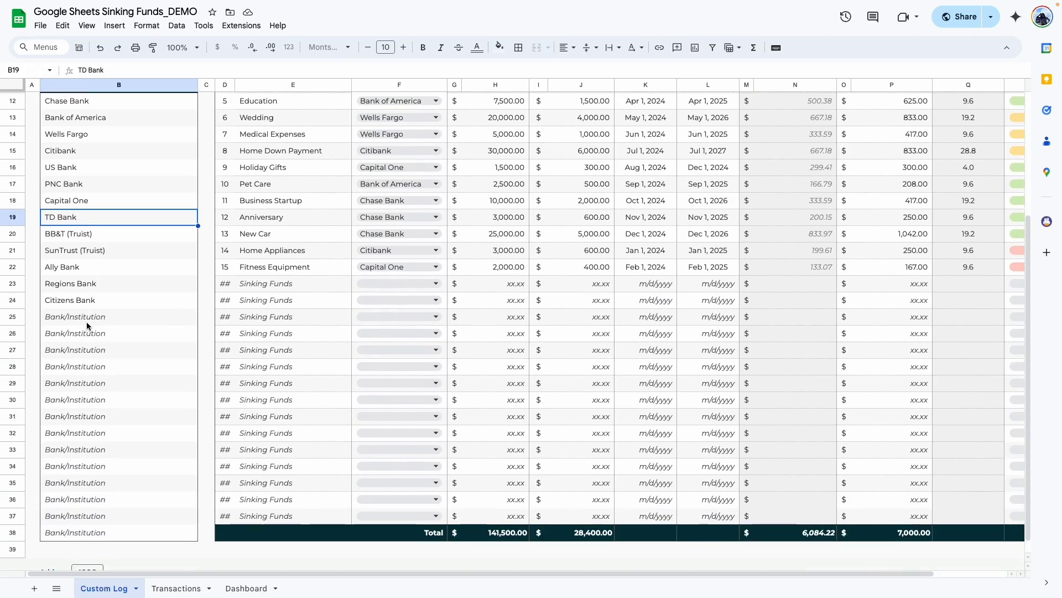
left_click(86, 321)
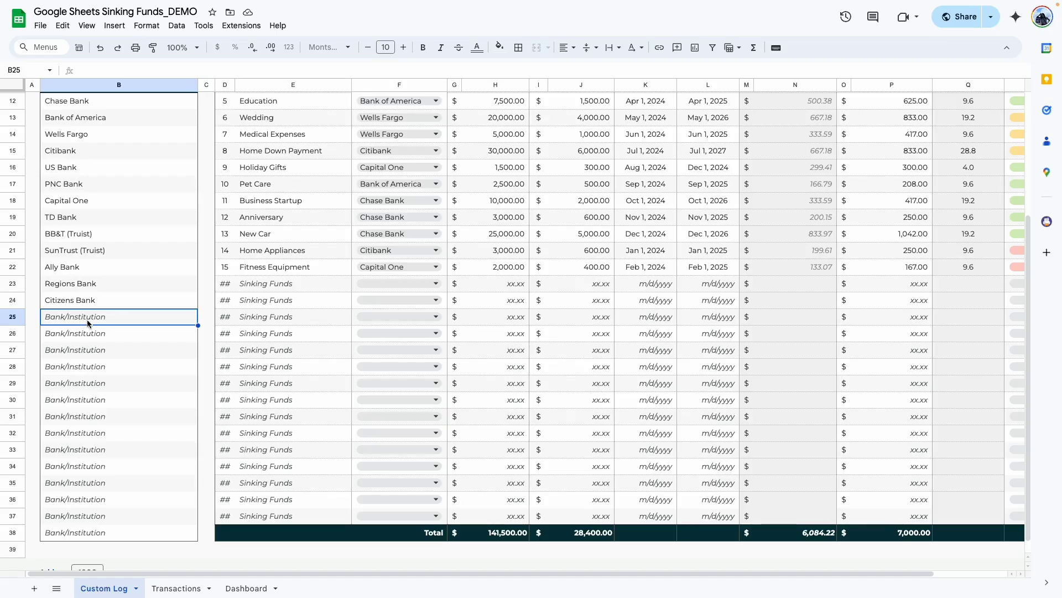
scroll(200, 320, "up", 5)
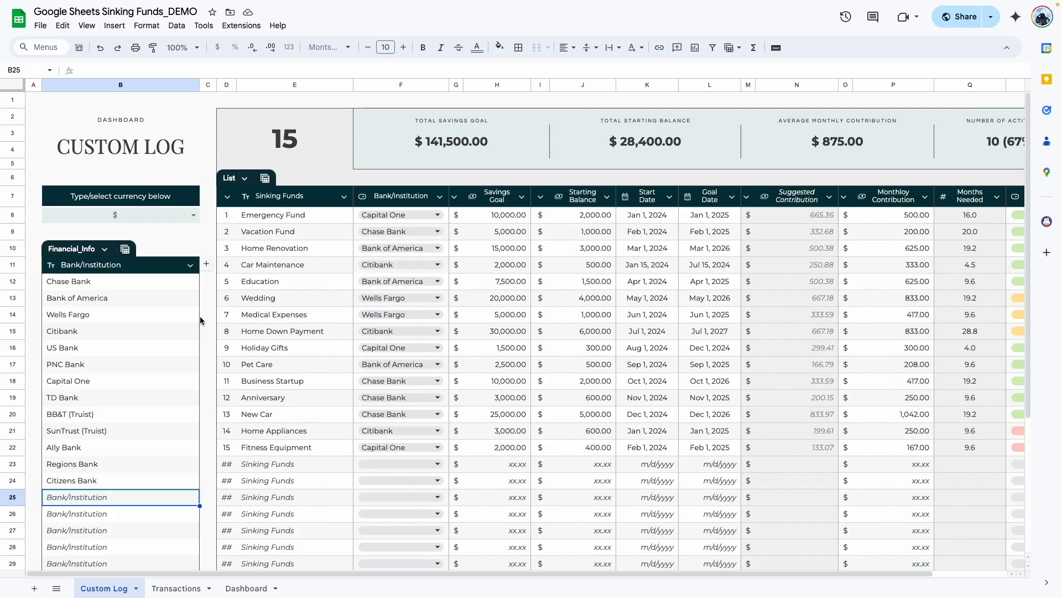
scroll(91, 378, "down", 3)
double_click(91, 377)
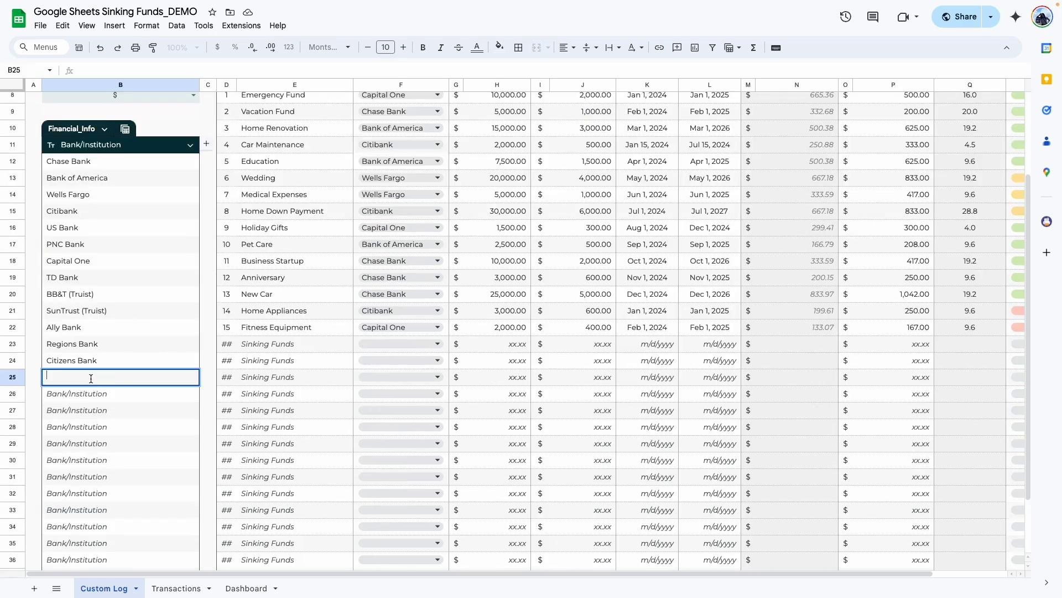
left_click(89, 404)
double_click(87, 377)
scroll(99, 393, "up", 1)
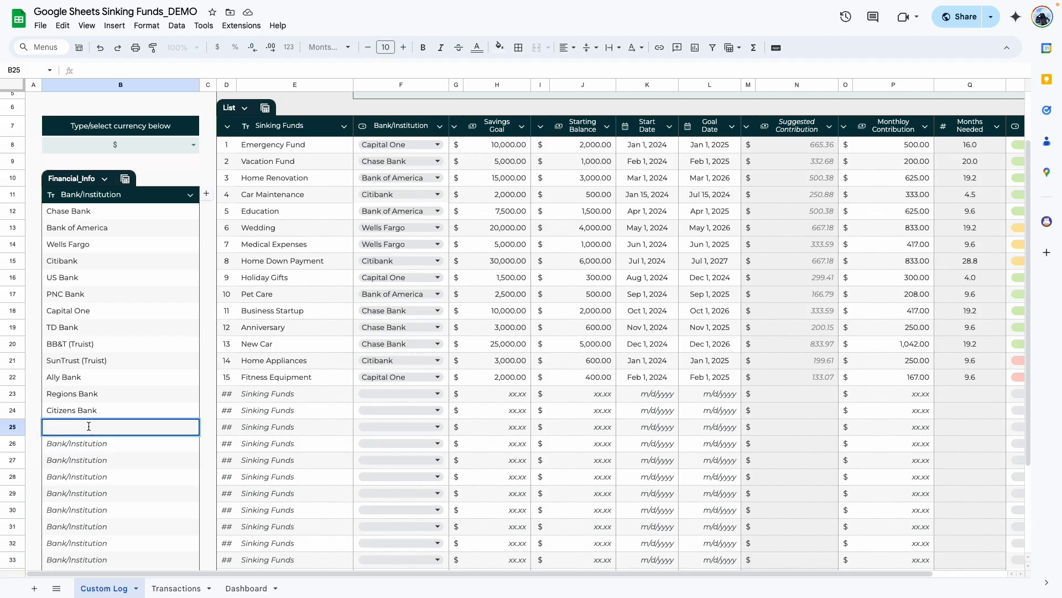
scroll(141, 349, "up", 2)
scroll(141, 348, "right", 1)
left_click(156, 331)
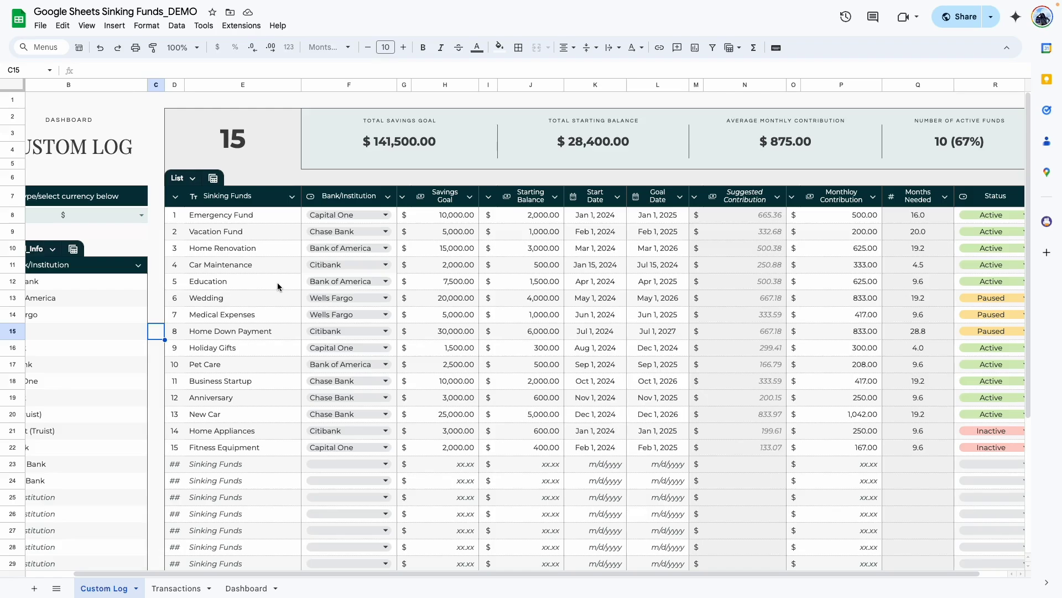
left_click(267, 219)
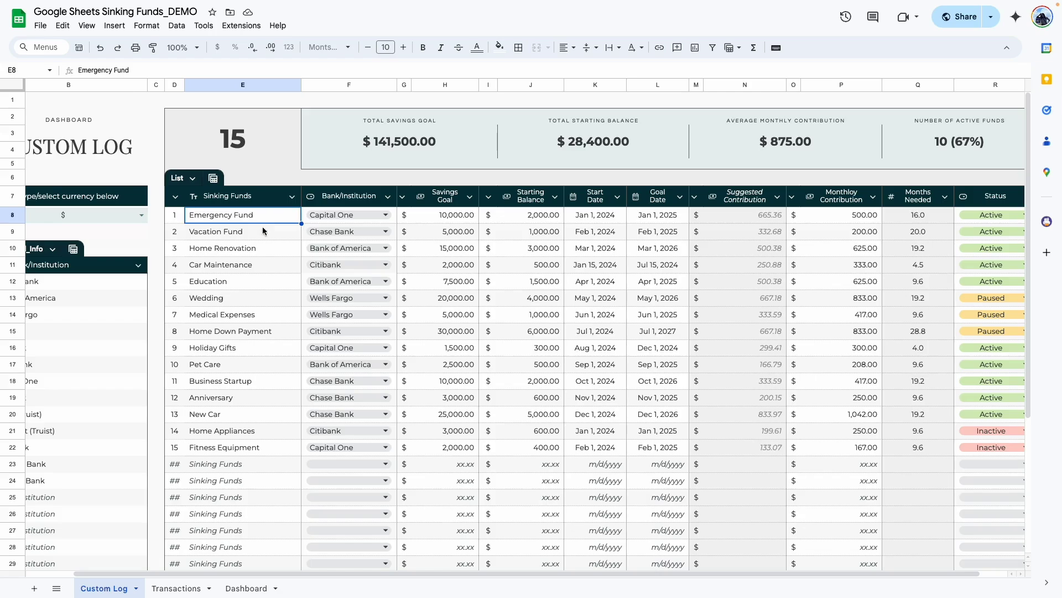
left_click(256, 254)
left_click_drag(272, 213, 233, 413)
key("Delete")
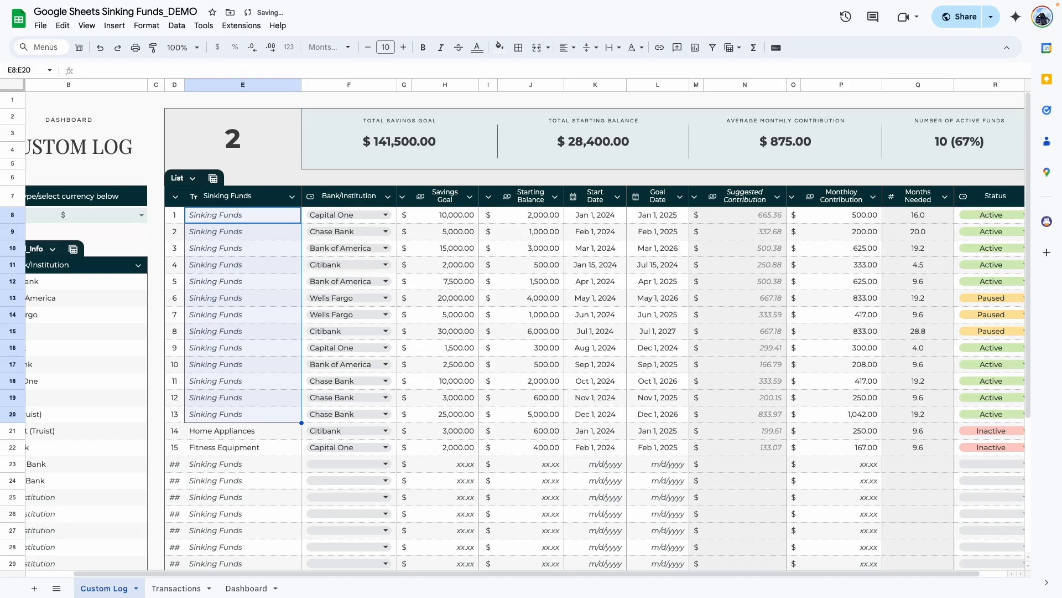
left_click(224, 469)
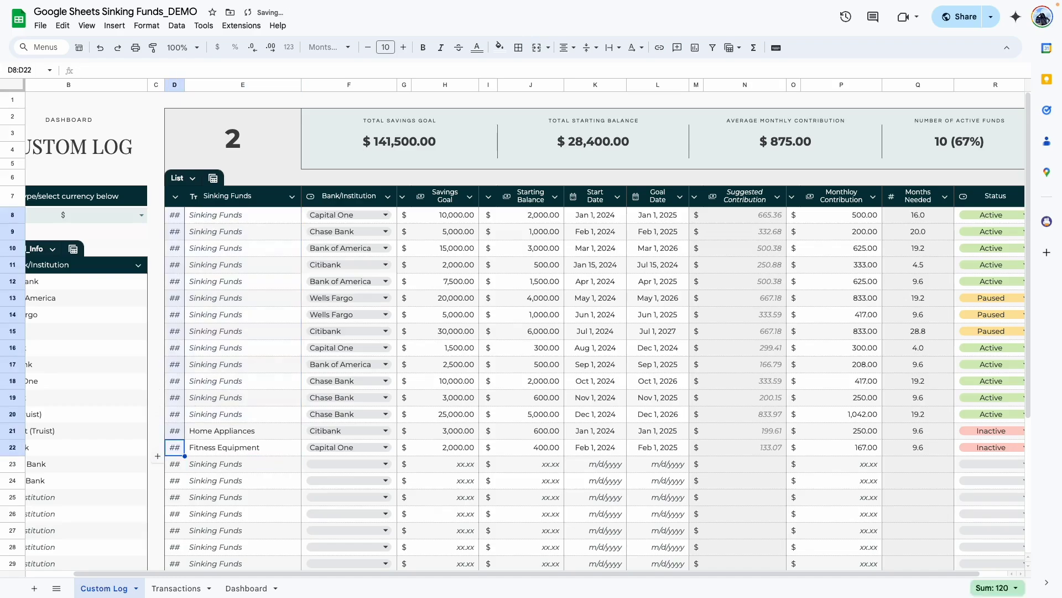
left_click(221, 341)
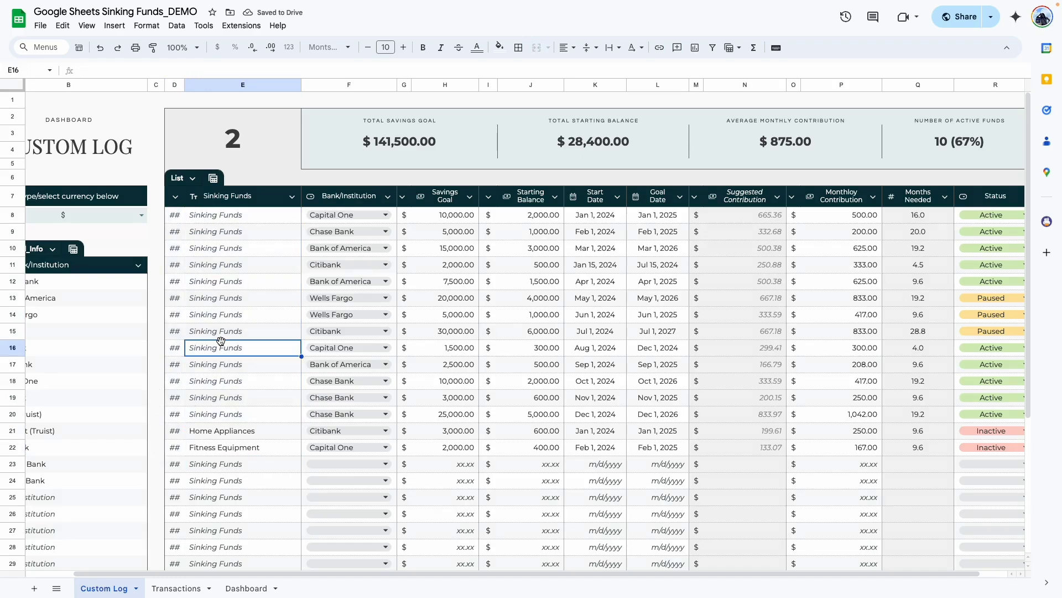
key("ctrl+z")
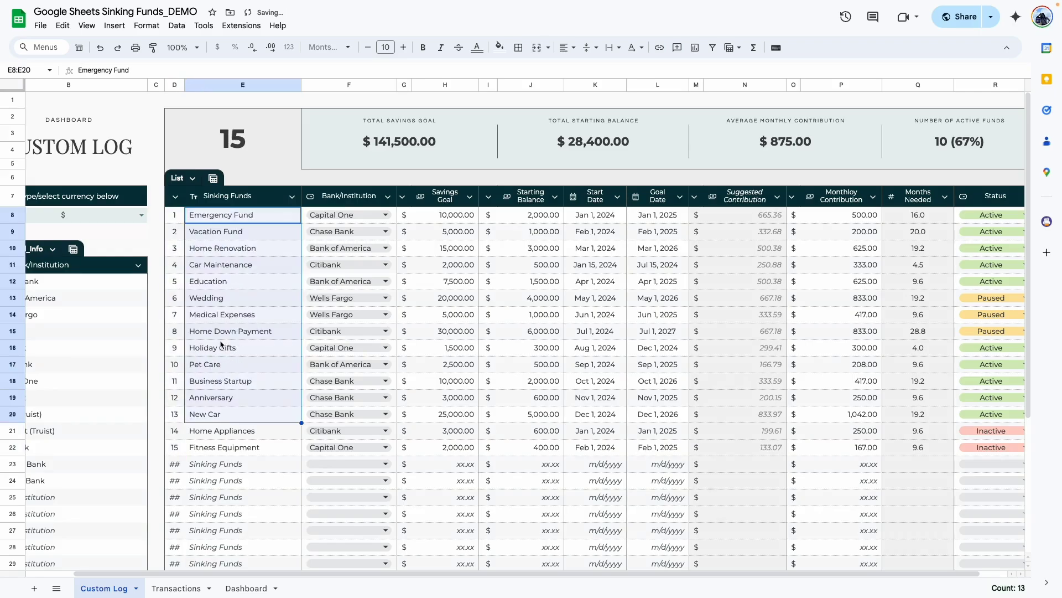
scroll(221, 344, "down", 3)
scroll(215, 403, "up", 3)
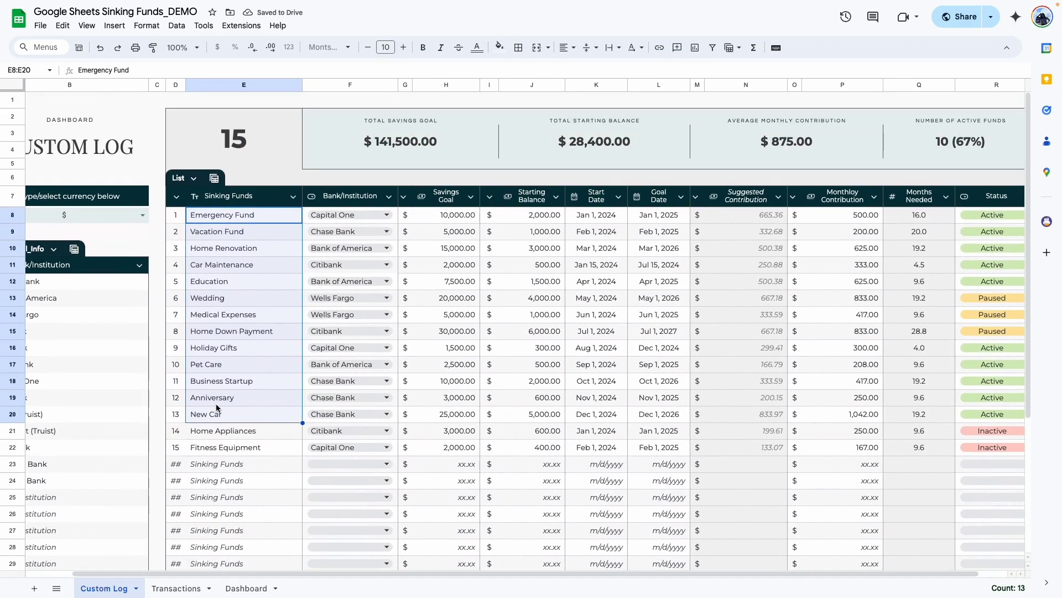
scroll(228, 433, "down", 1)
left_click(229, 428)
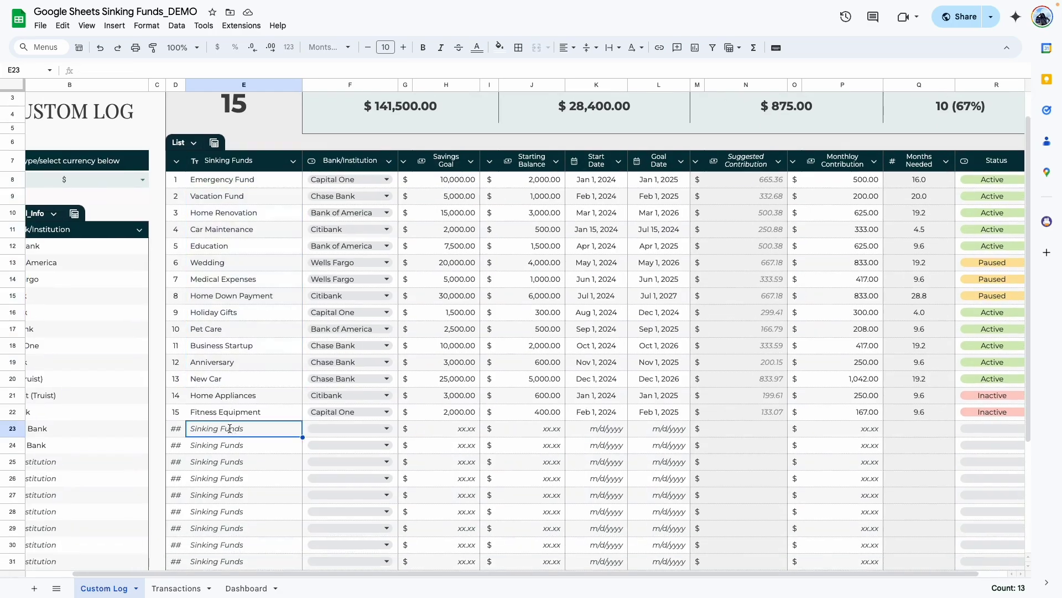
double_click(229, 428)
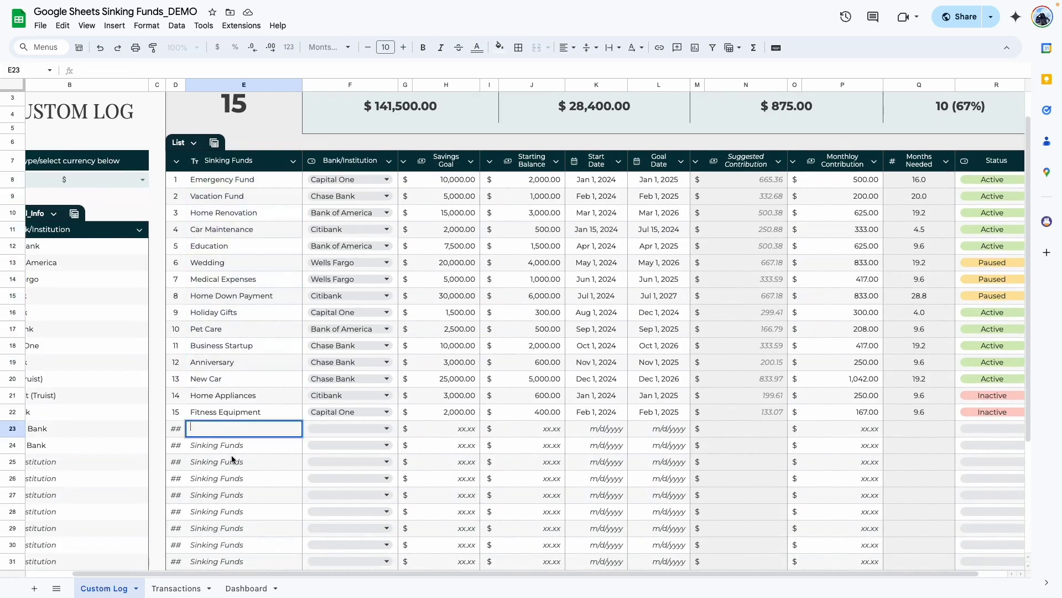
left_click(231, 455)
left_click(180, 184)
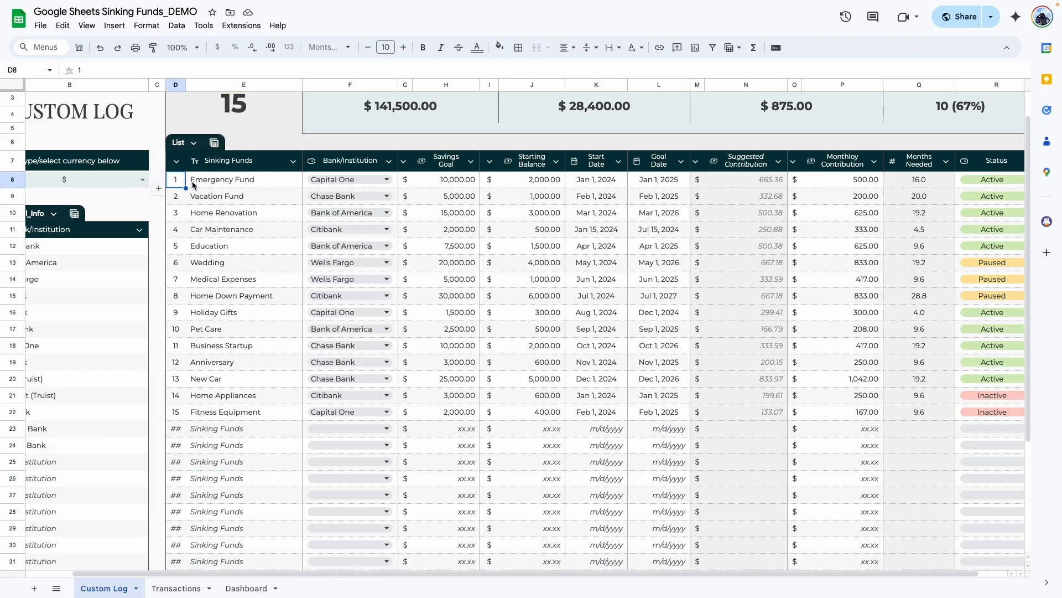
left_click(238, 185)
- Review the Emergency Fund row, leaving its bank set to Capital One
scroll(291, 209, "up", 1)
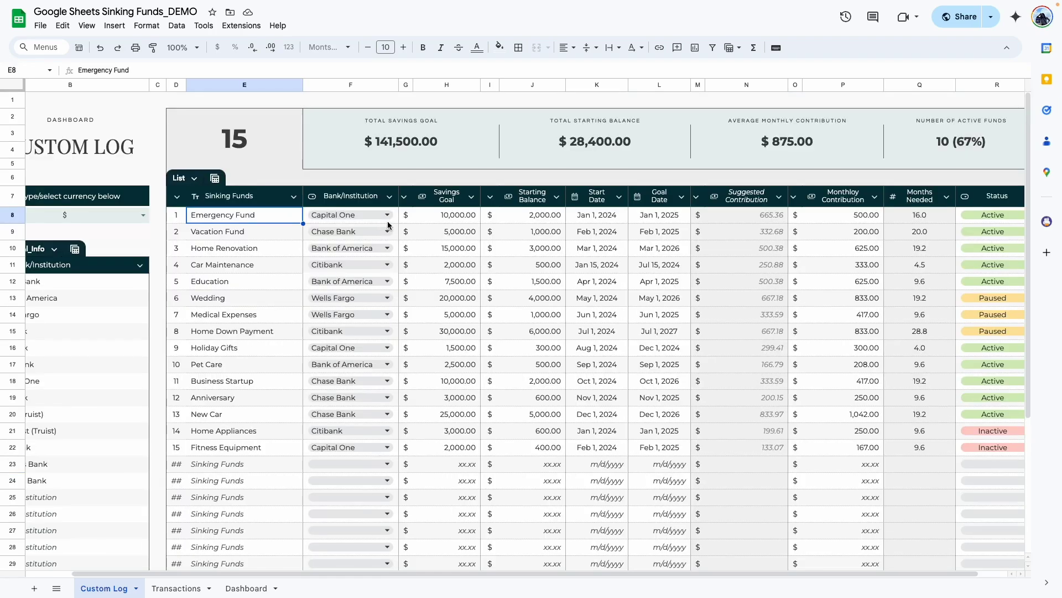
left_click(388, 214)
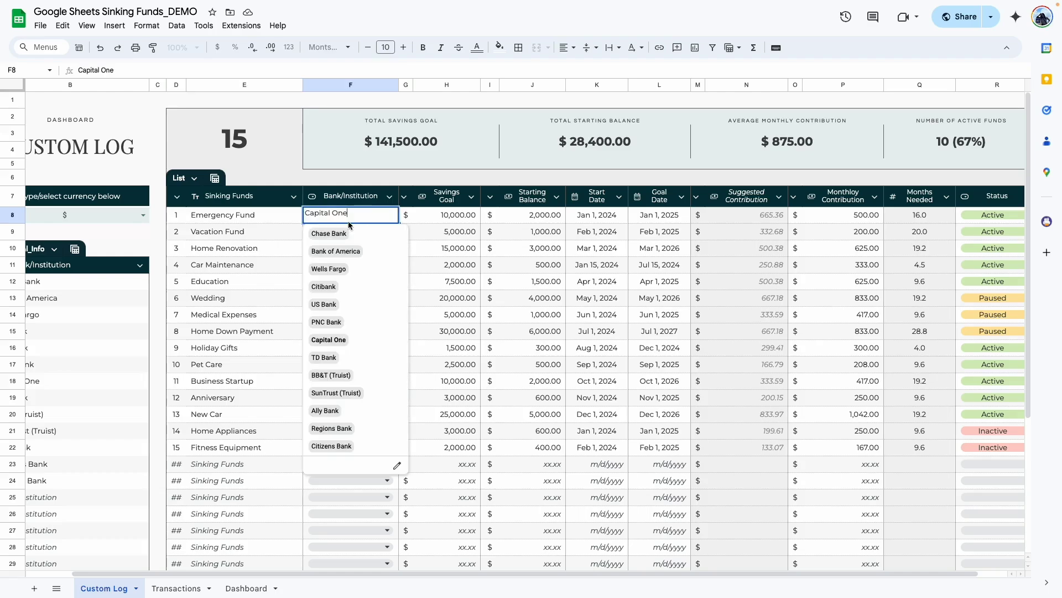
left_click(261, 270)
scroll(83, 295, "left", 2)
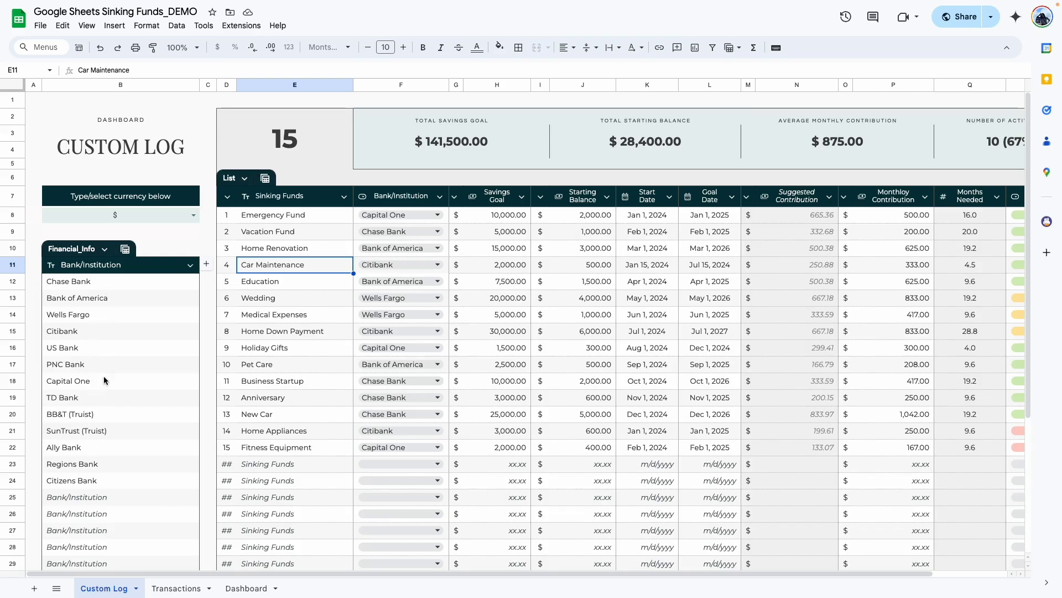
scroll(326, 340, "right", 3)
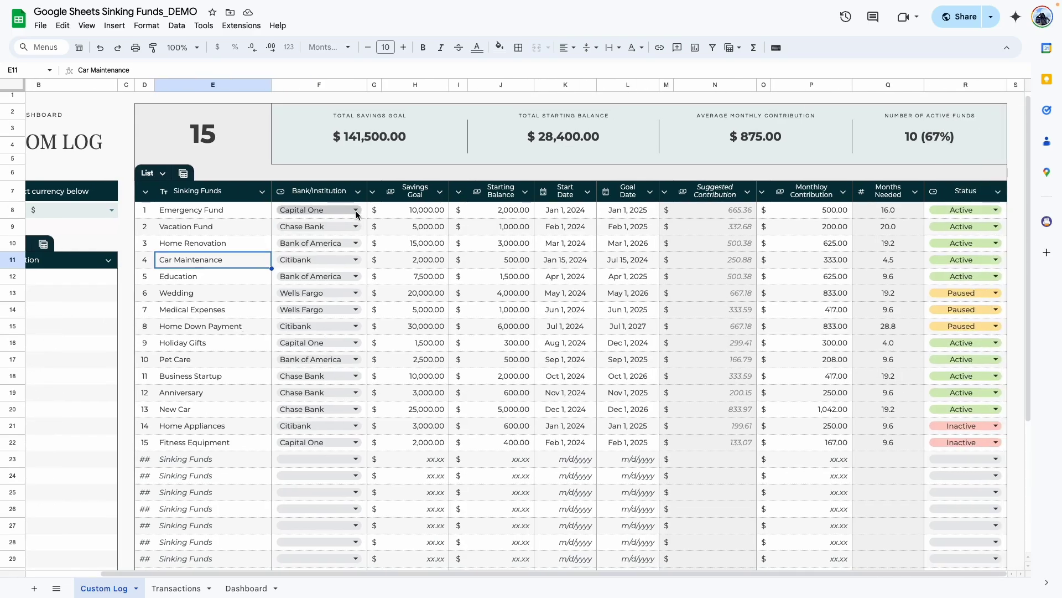
left_click(411, 213)
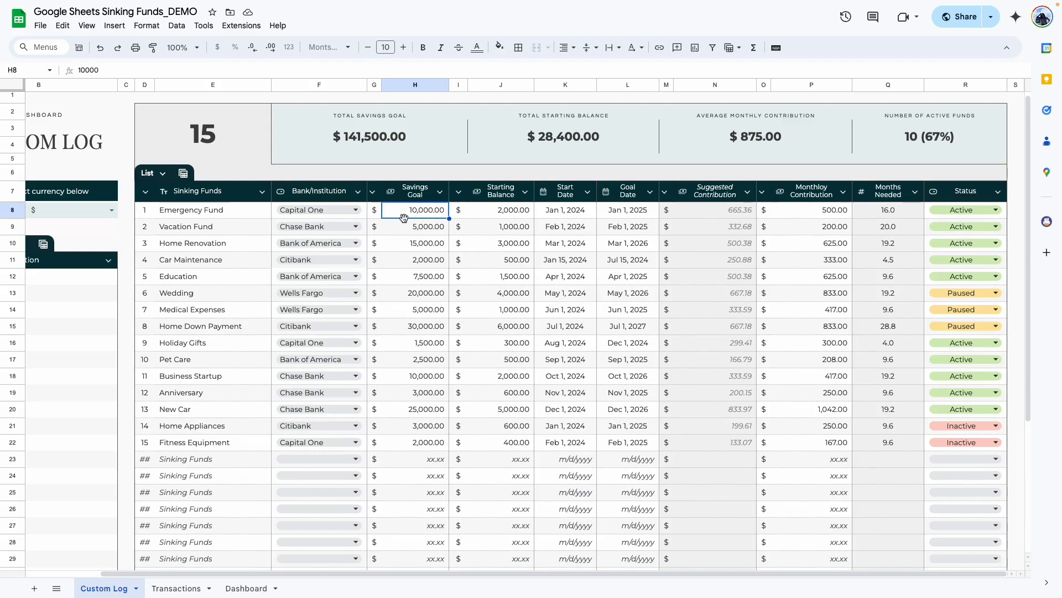
left_click(194, 216)
left_click(410, 215)
- Enter 500 as the Emergency Fund starting balance in J8, after an interim 0
left_click(512, 216)
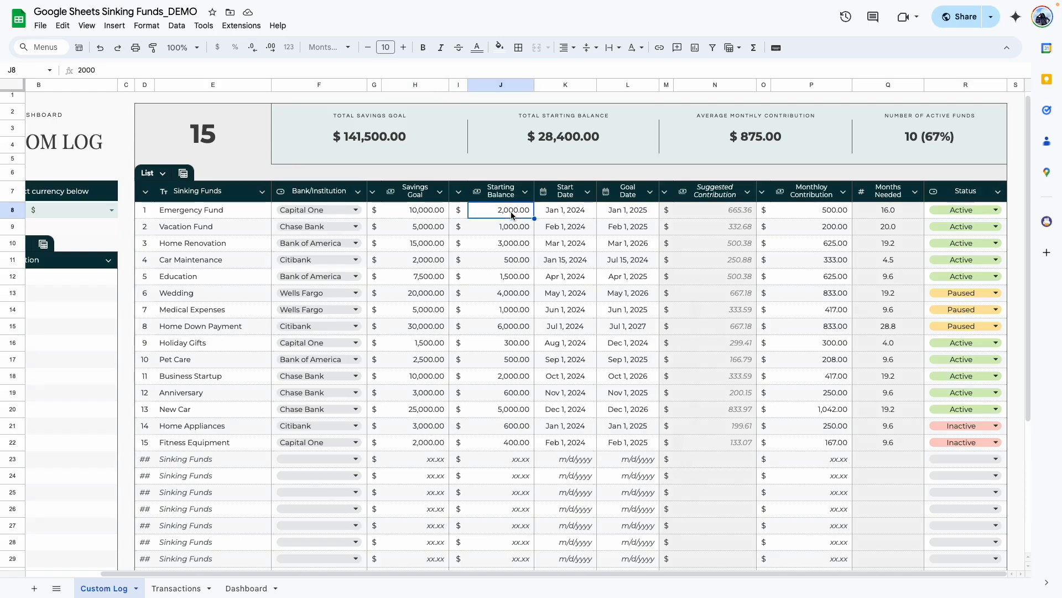
type("0")
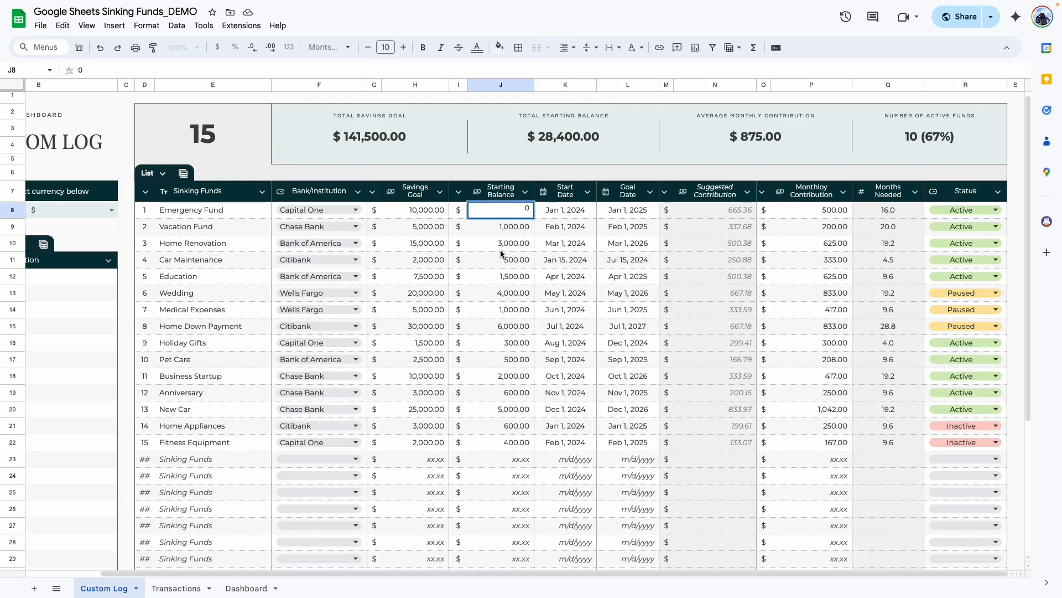
key("Return")
left_click(515, 217)
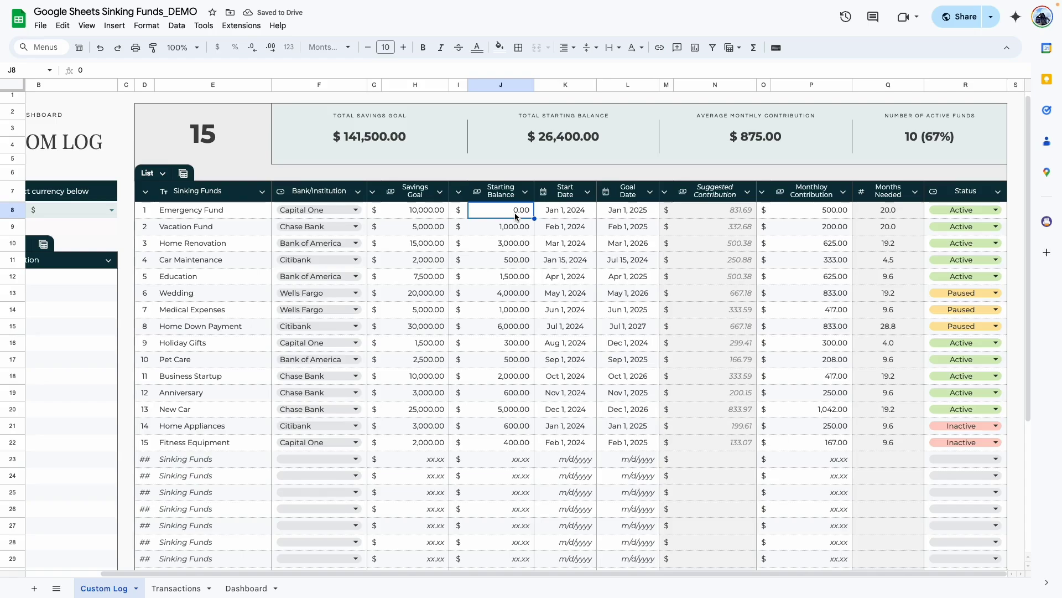
type("500")
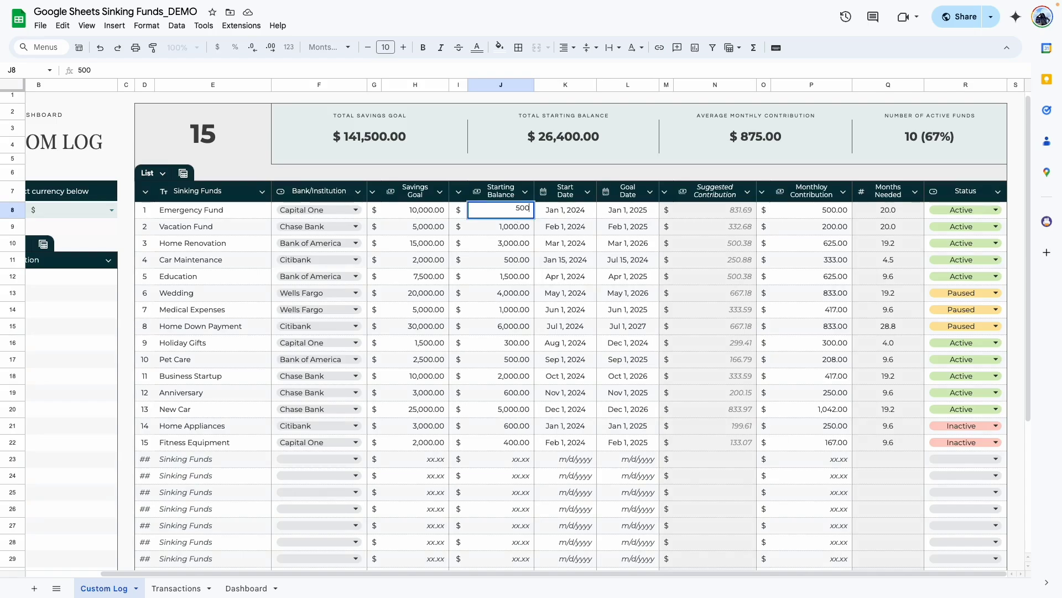
left_click(568, 213)
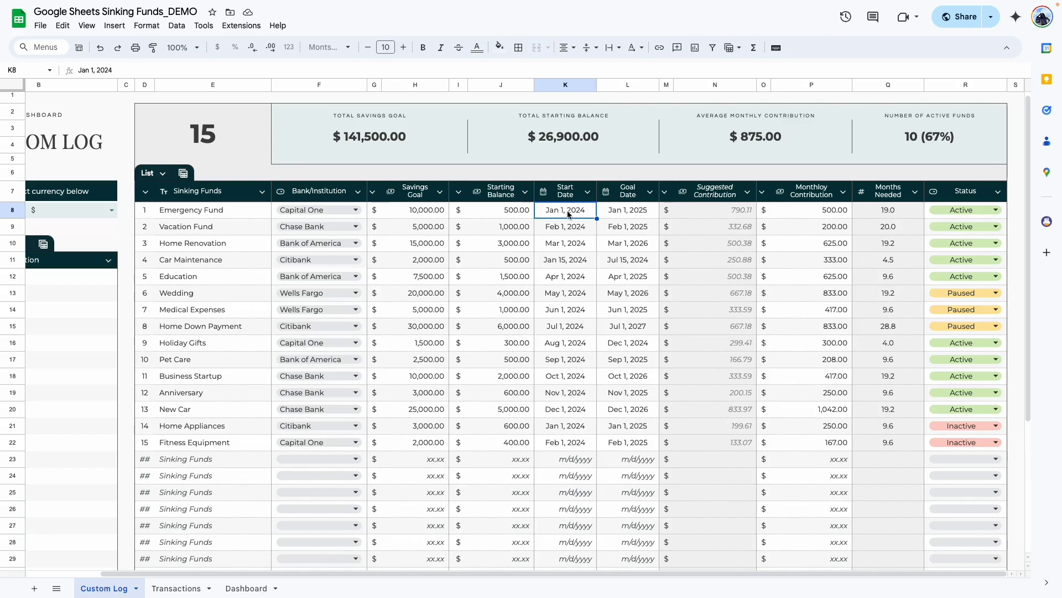
double_click(570, 216)
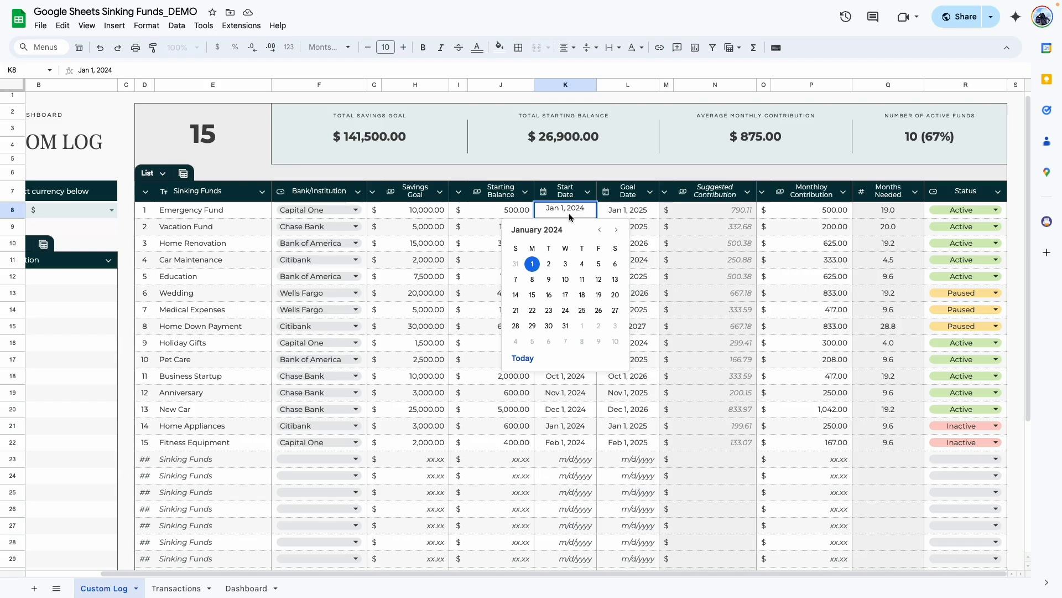
left_click(461, 233)
double_click(577, 213)
left_click(550, 394)
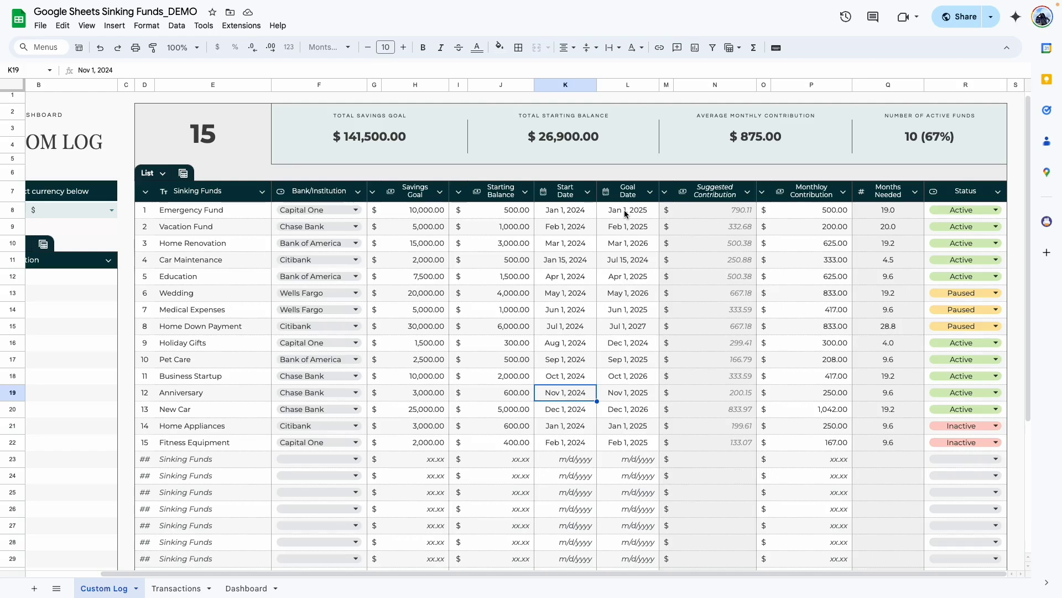
scroll(624, 211, "up", 1)
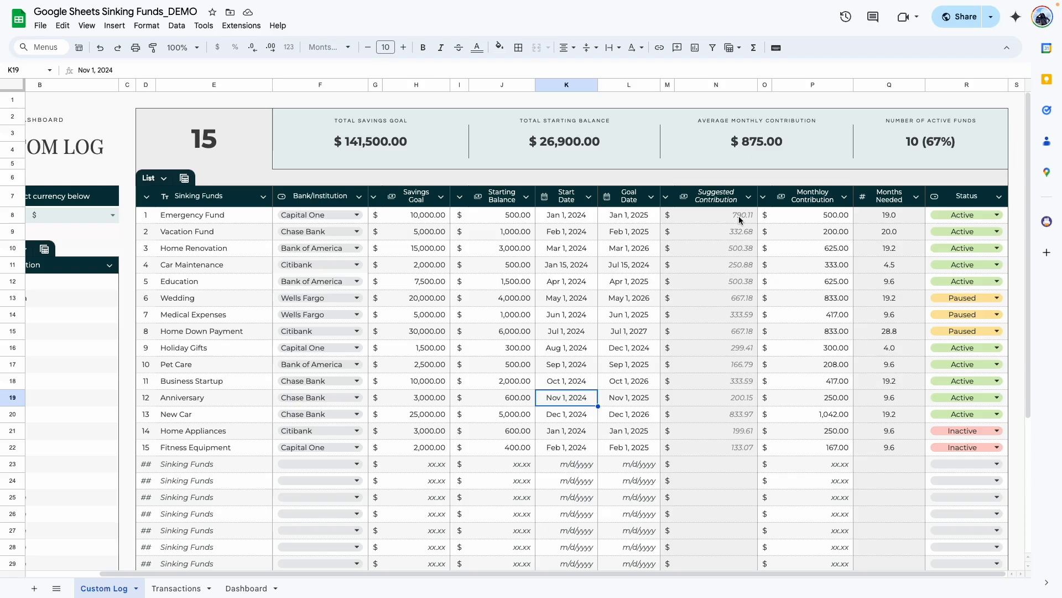
scroll(725, 215, "left", 1)
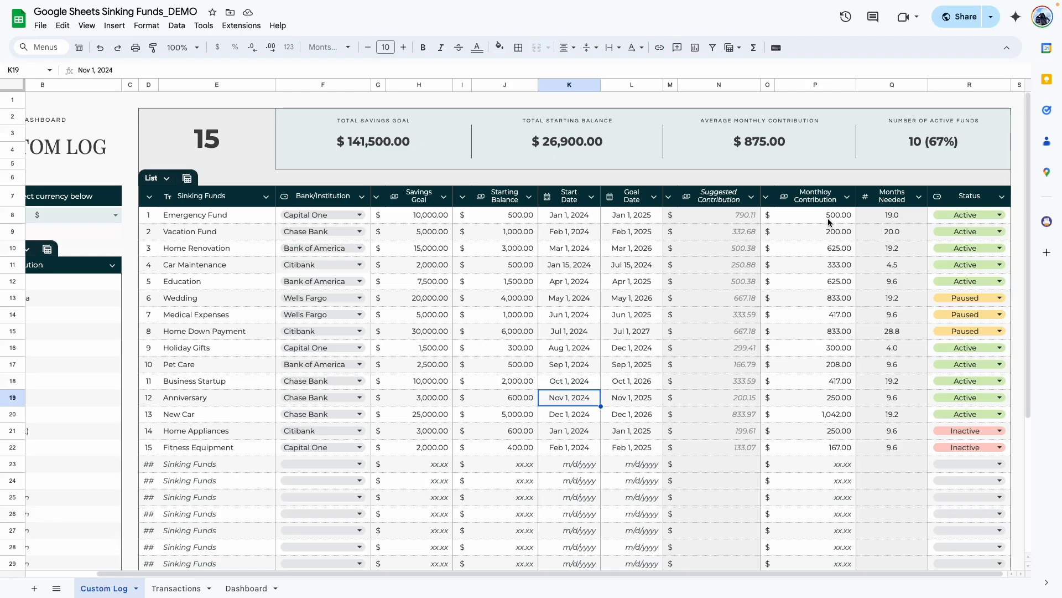
left_click(893, 215)
left_click(896, 232)
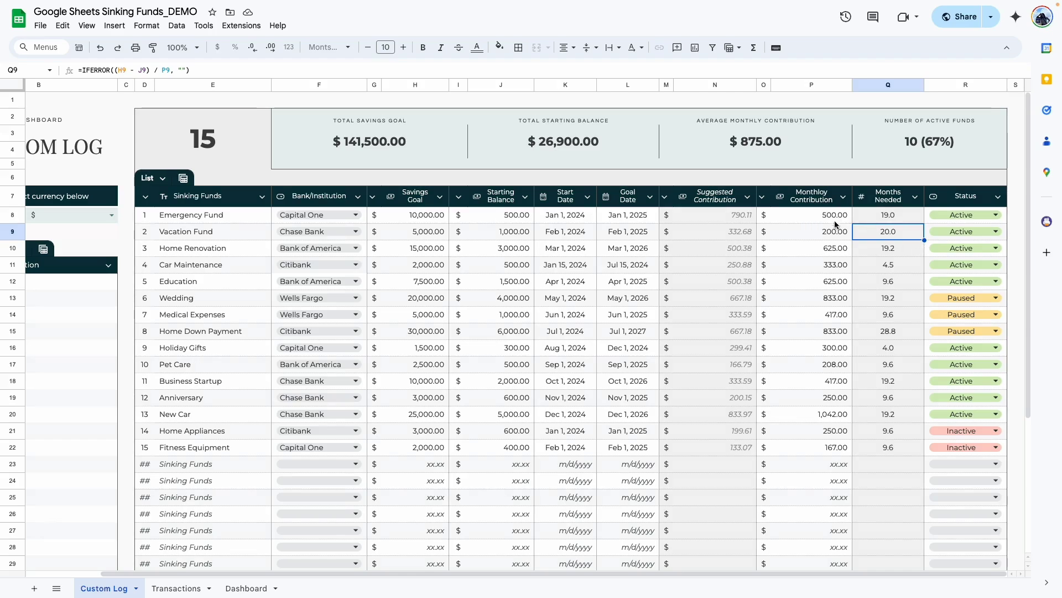
left_click(888, 216)
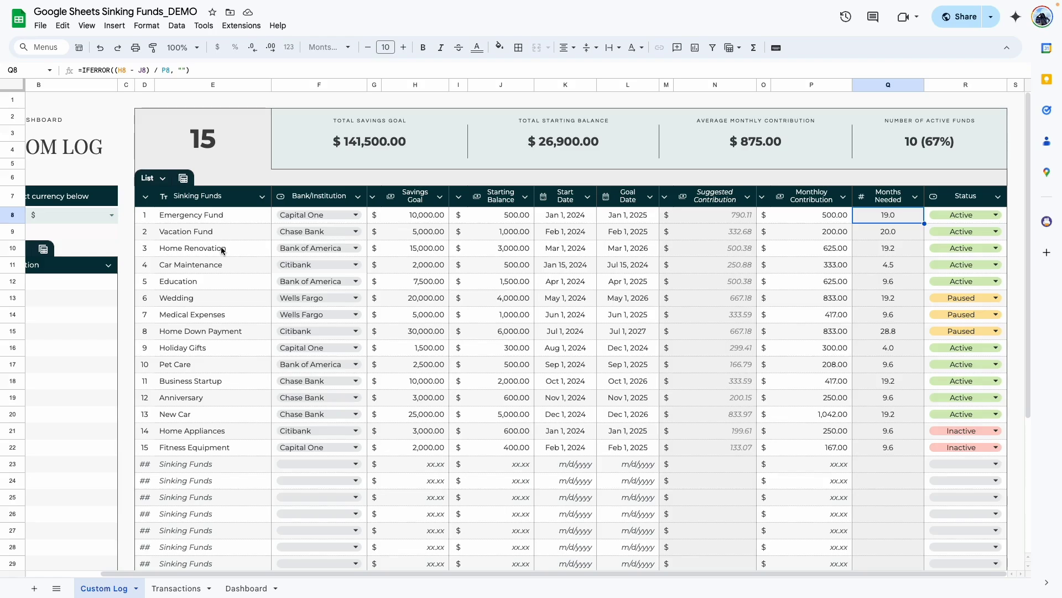
- Set Home Renovation's status in R10 to Inactive and check the Status column options
left_click(503, 347)
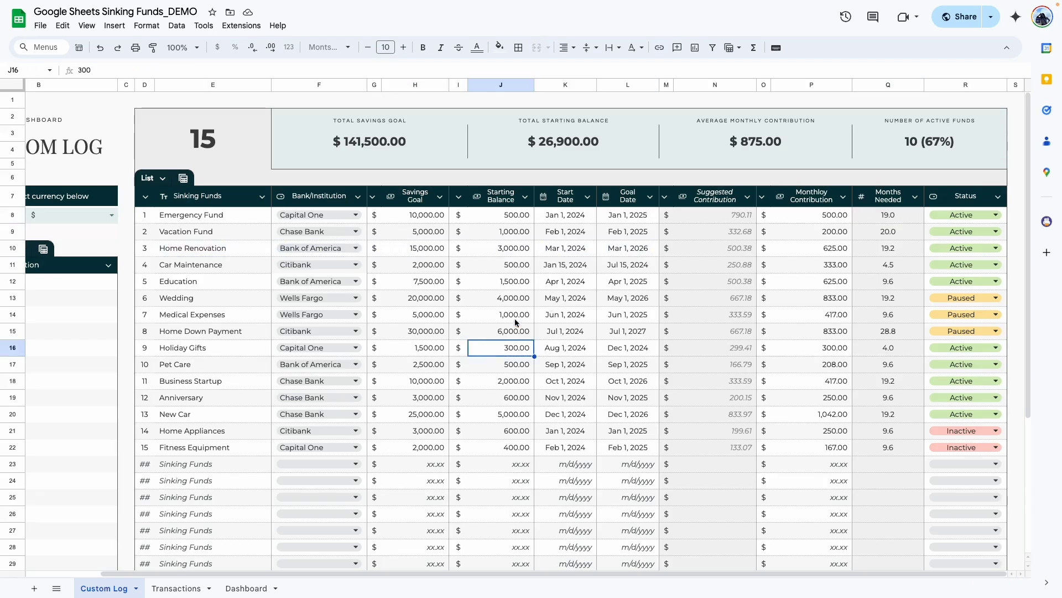
left_click(996, 249)
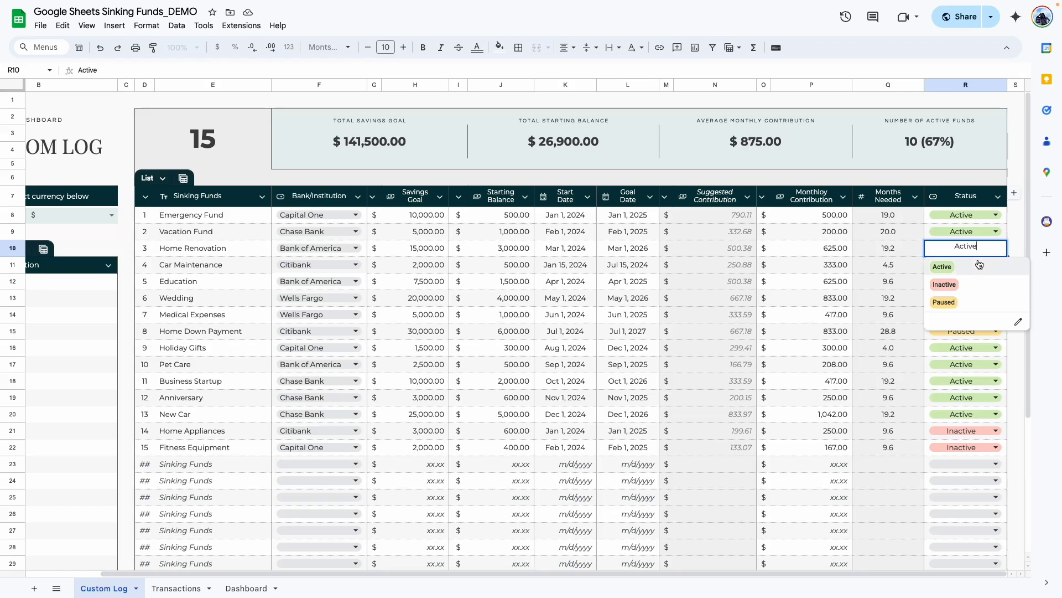
left_click(945, 284)
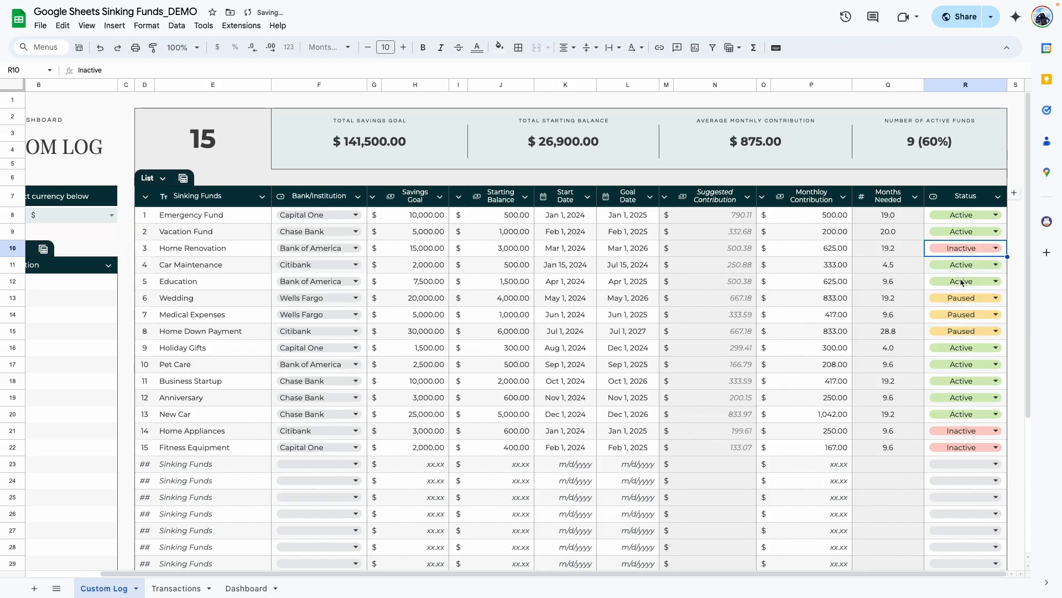
left_click(997, 196)
left_click(930, 419)
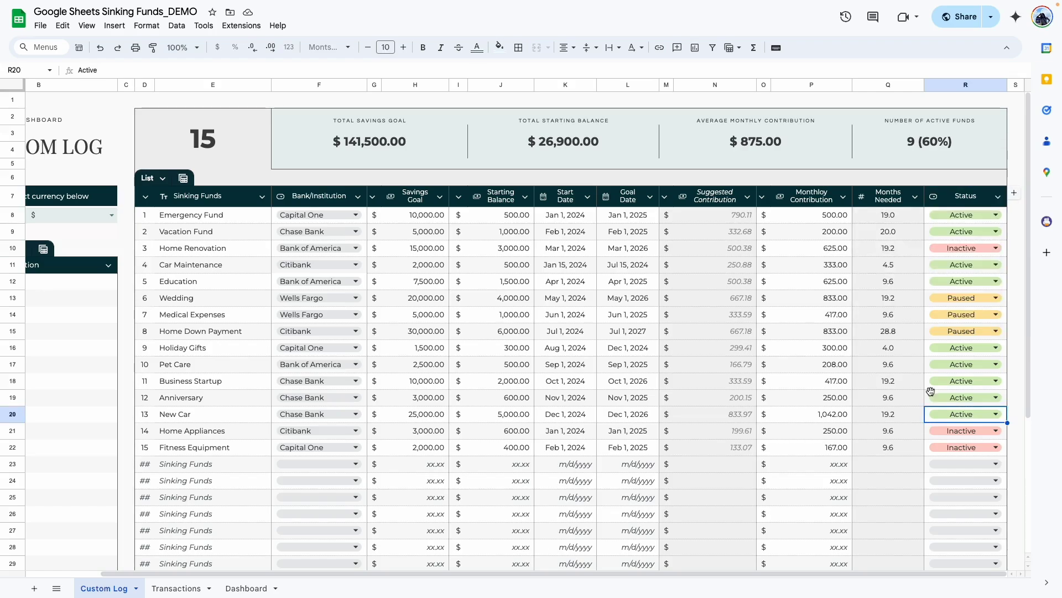
left_click(997, 196)
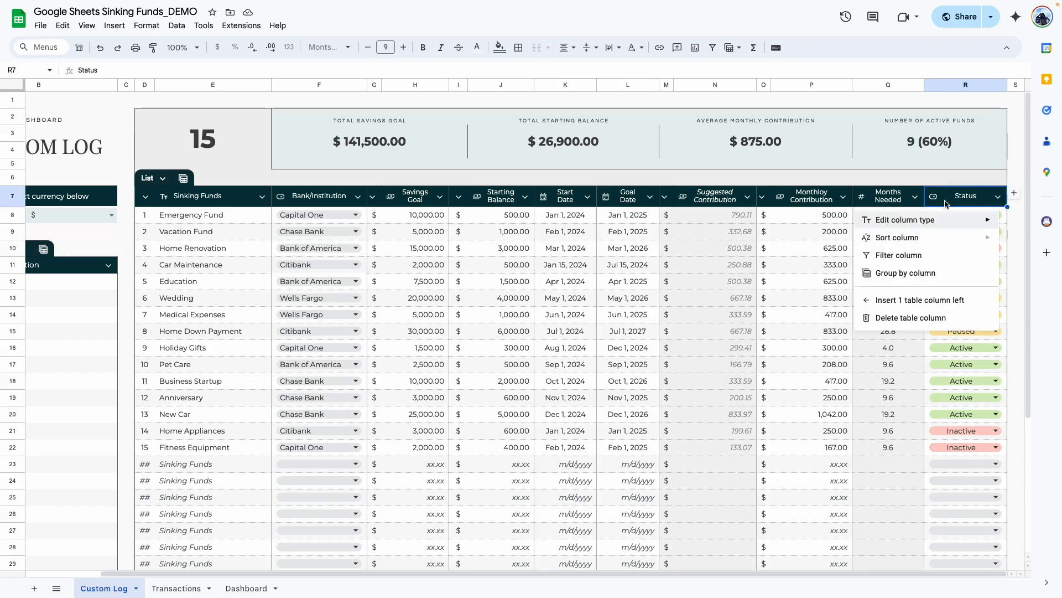
left_click(898, 255)
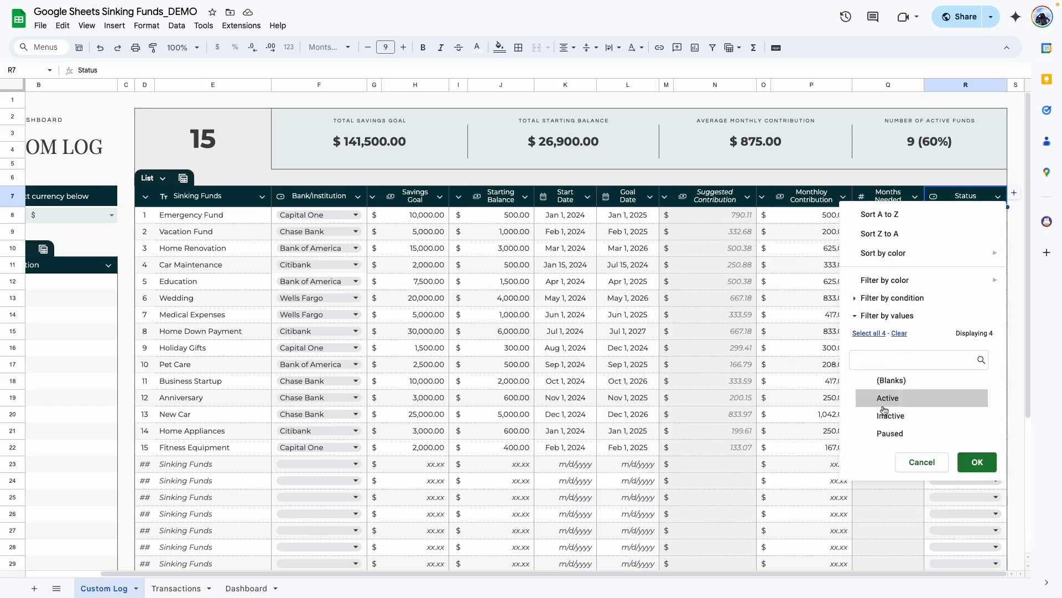
left_click(980, 466)
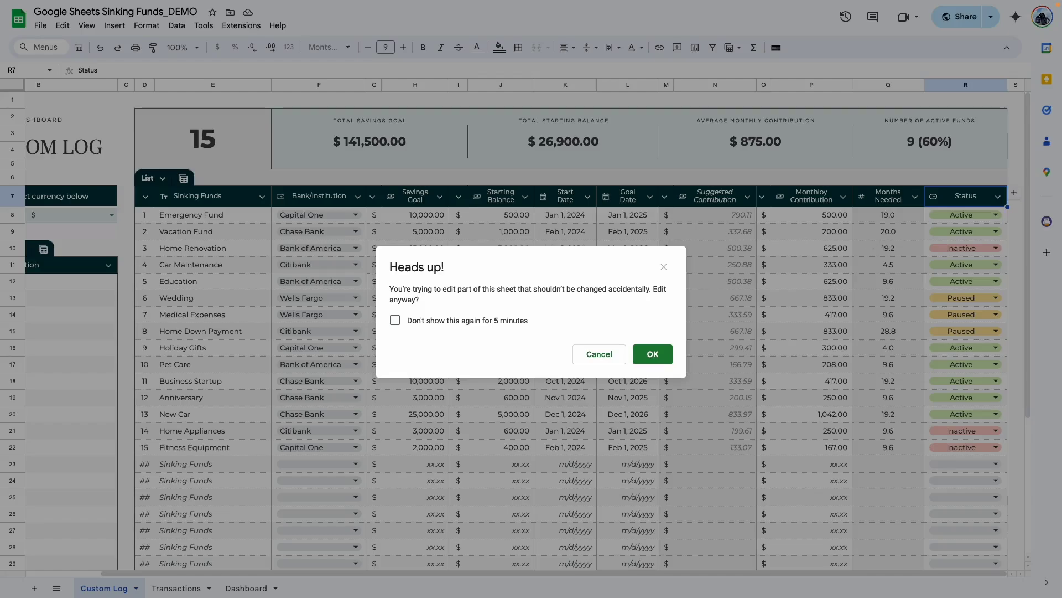
left_click(395, 322)
left_click(657, 359)
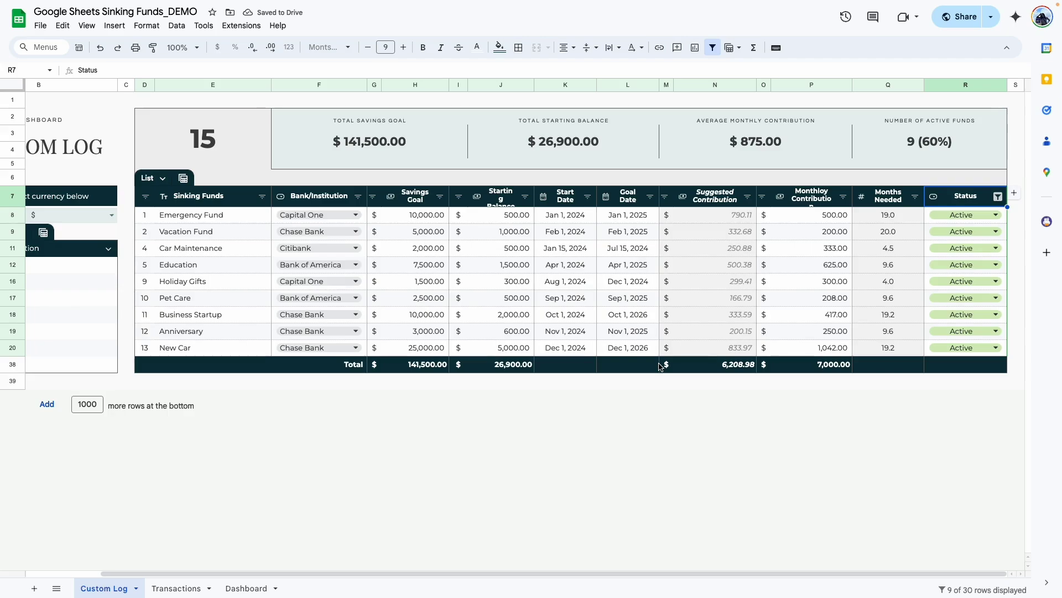
left_click(667, 219)
left_click(668, 237)
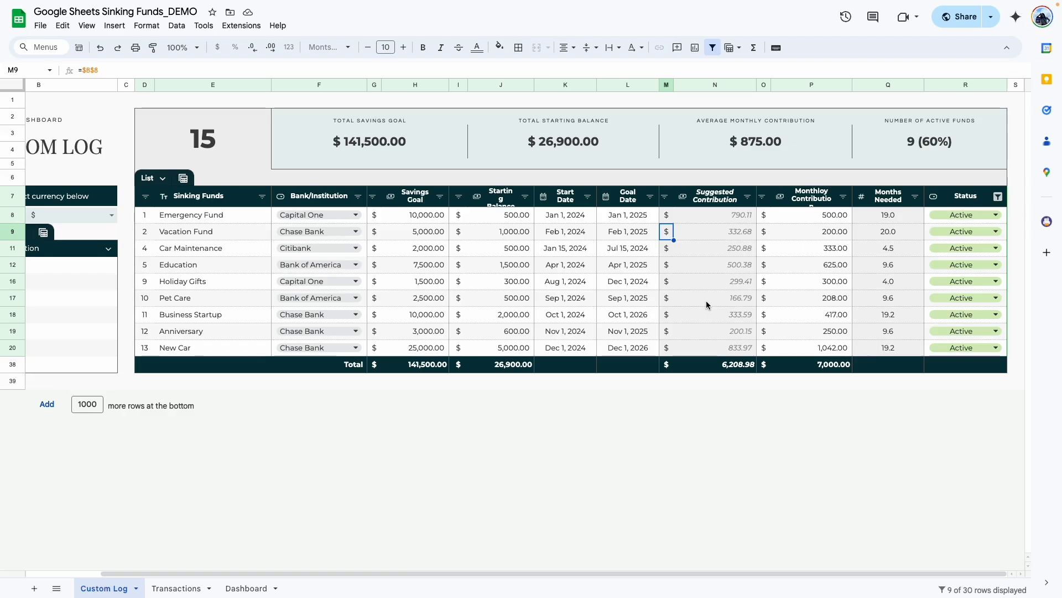
left_click(807, 382)
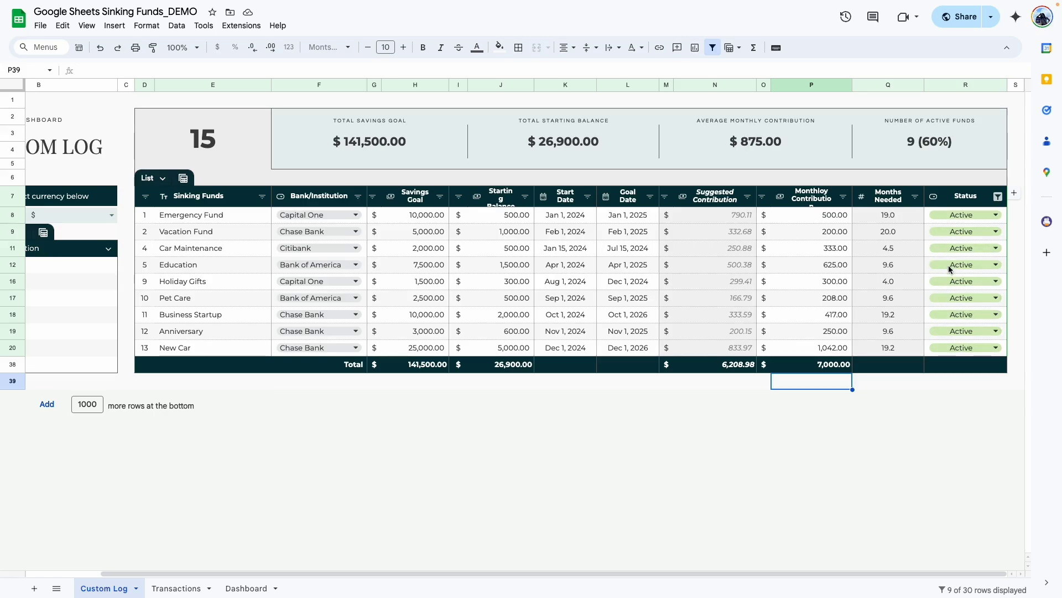
key("ctrl+z")
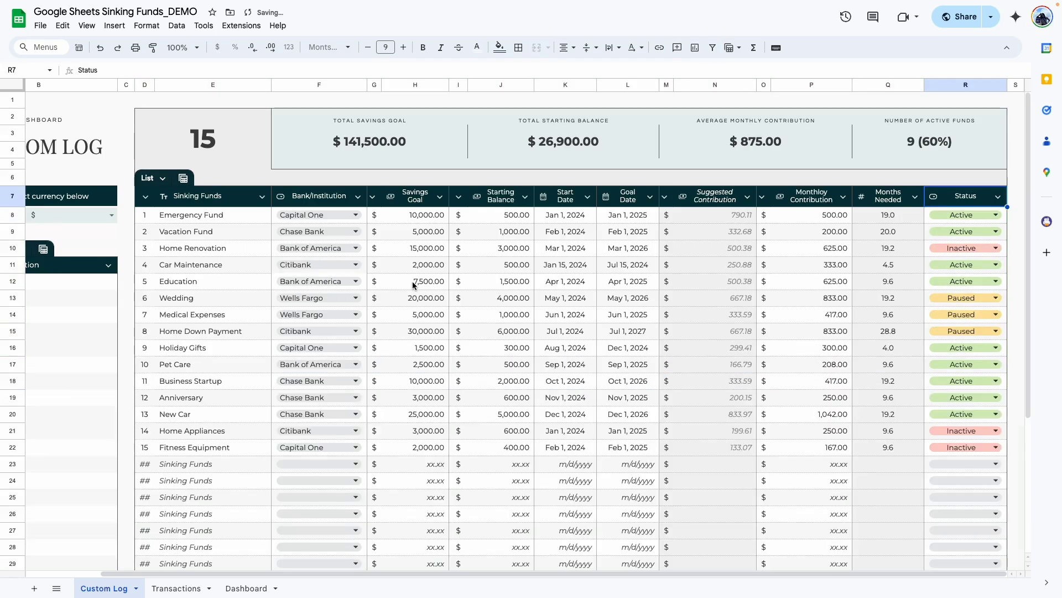
left_click(222, 332)
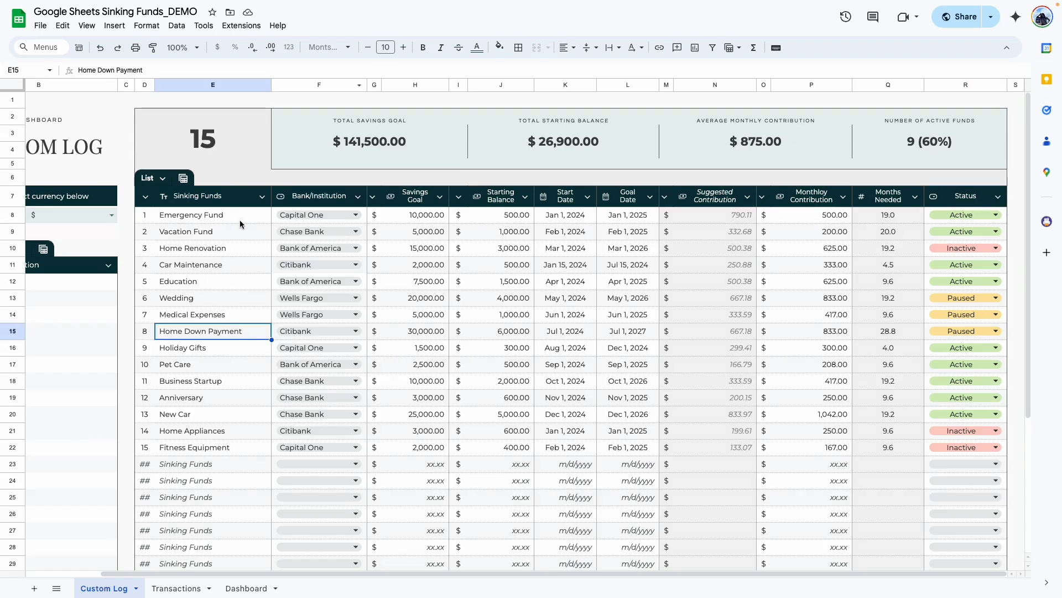
left_click_drag(240, 220, 223, 430)
left_click(296, 402)
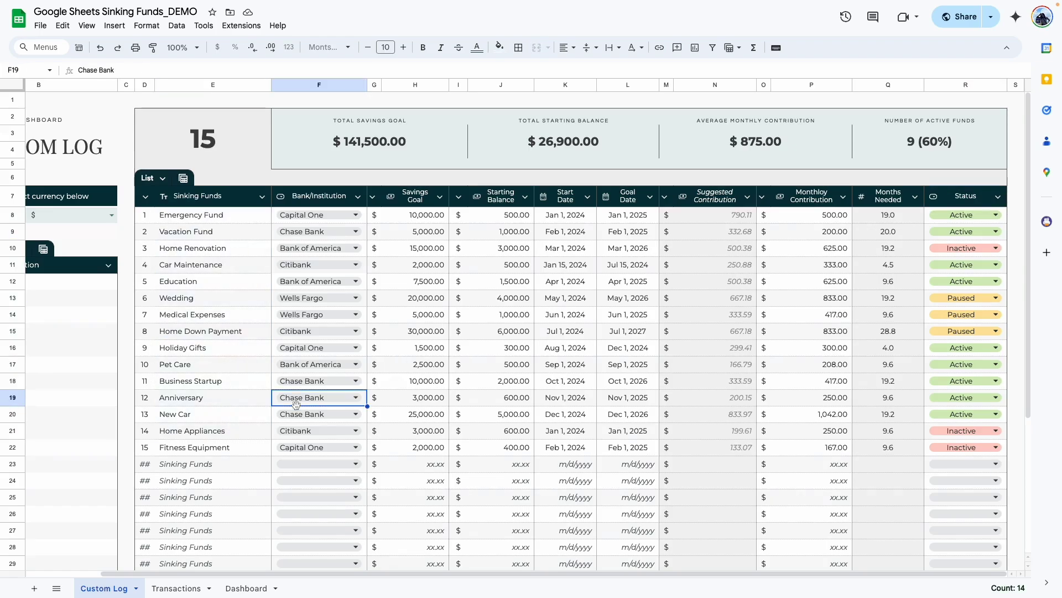
left_click(362, 145)
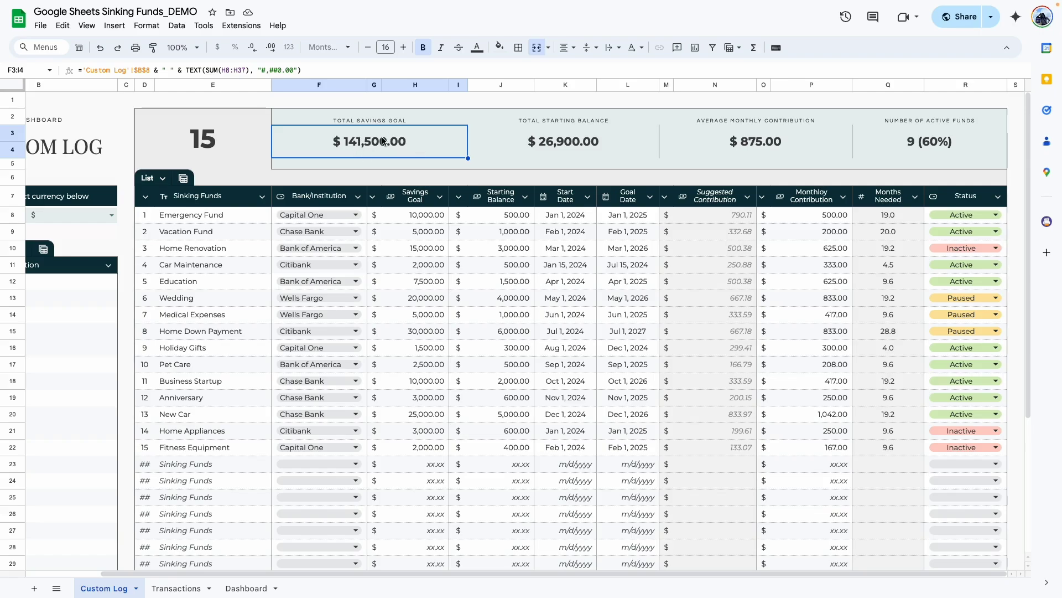
left_click(555, 140)
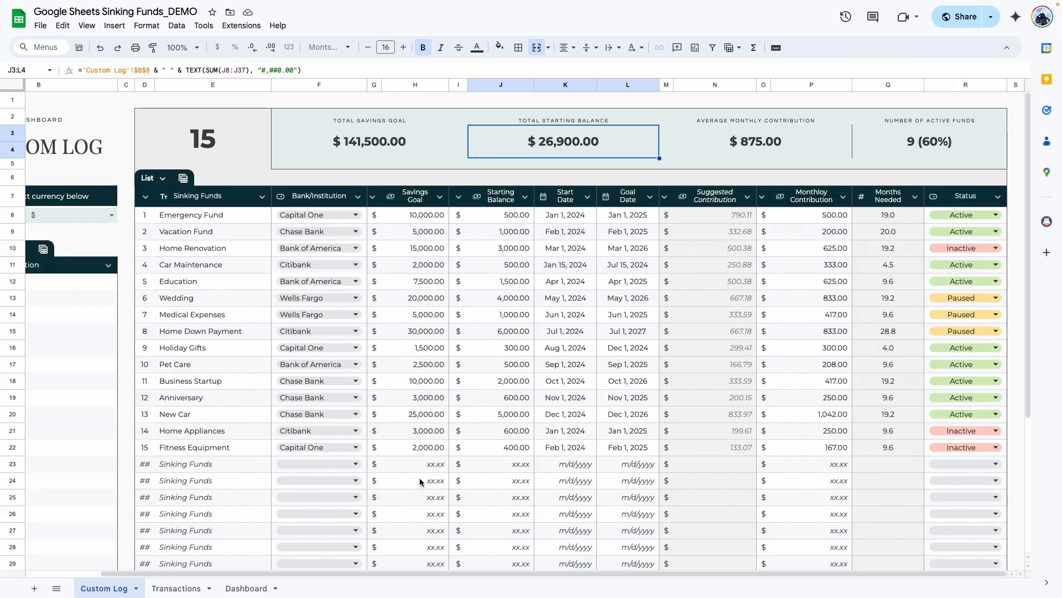
left_click(742, 143)
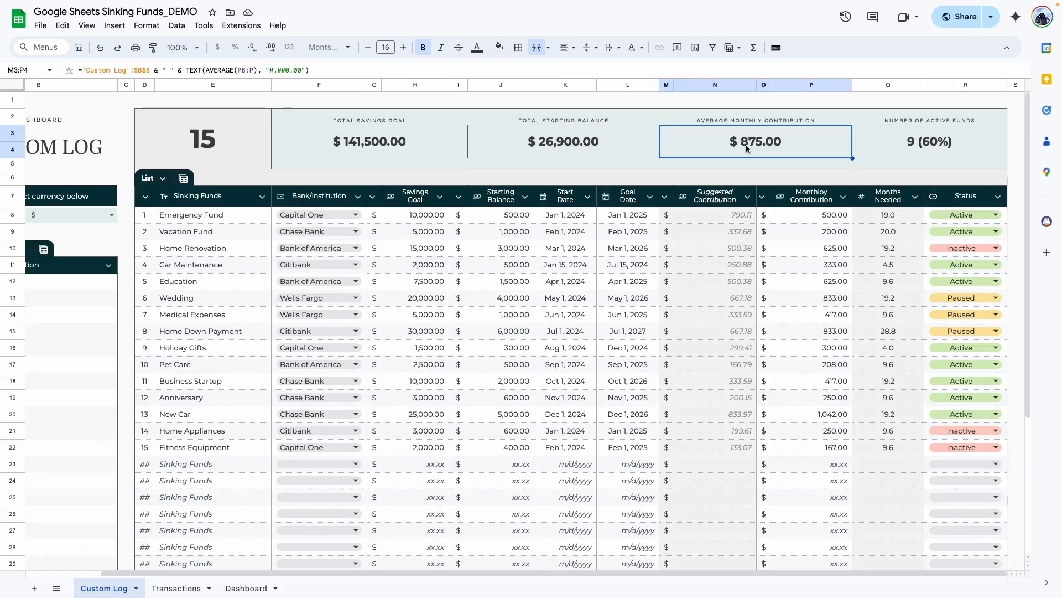
left_click(928, 143)
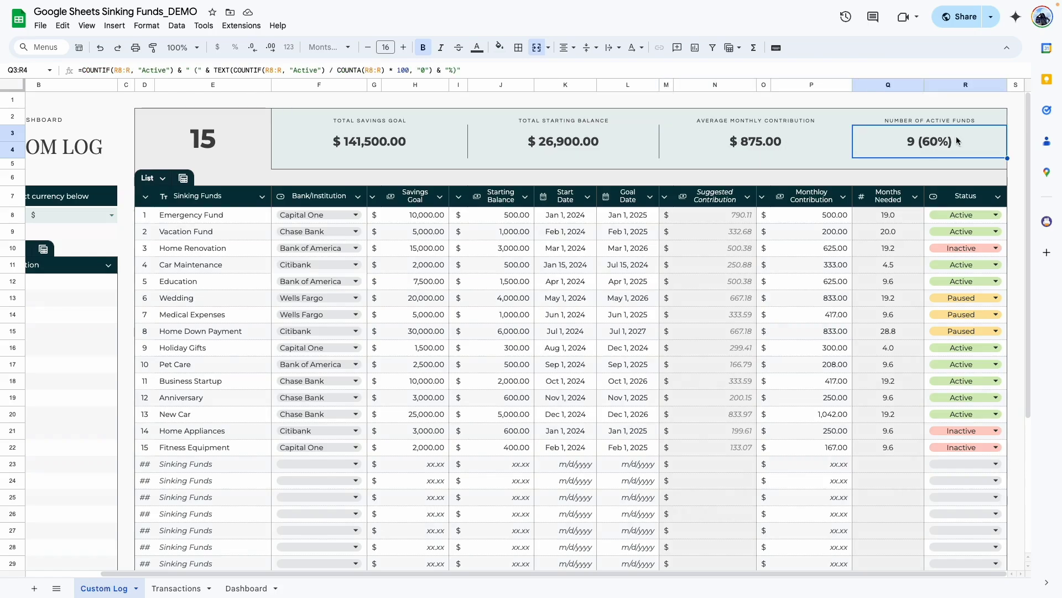
left_click(866, 297)
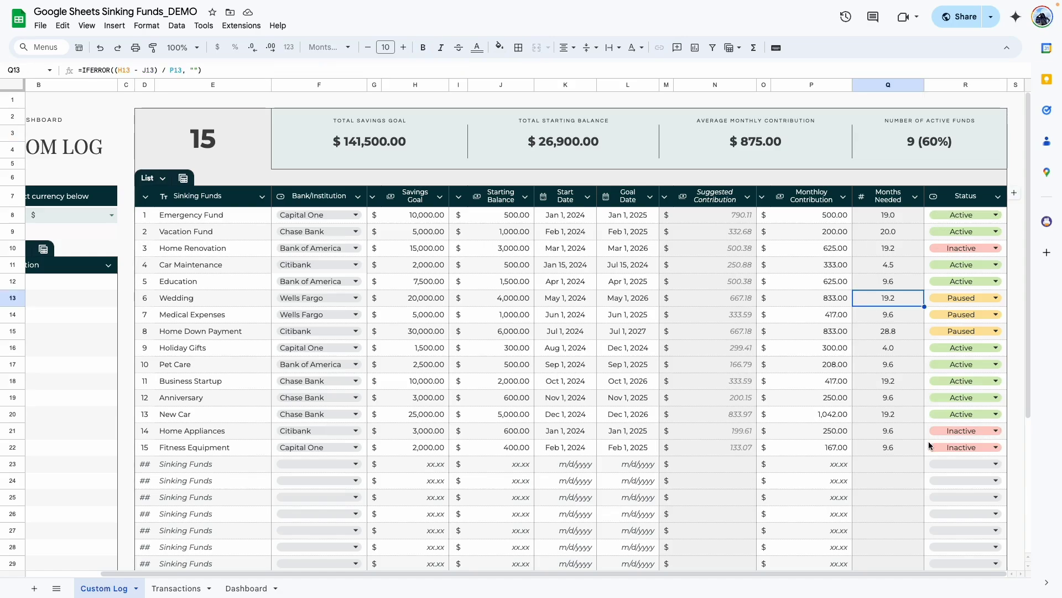
left_click(914, 144)
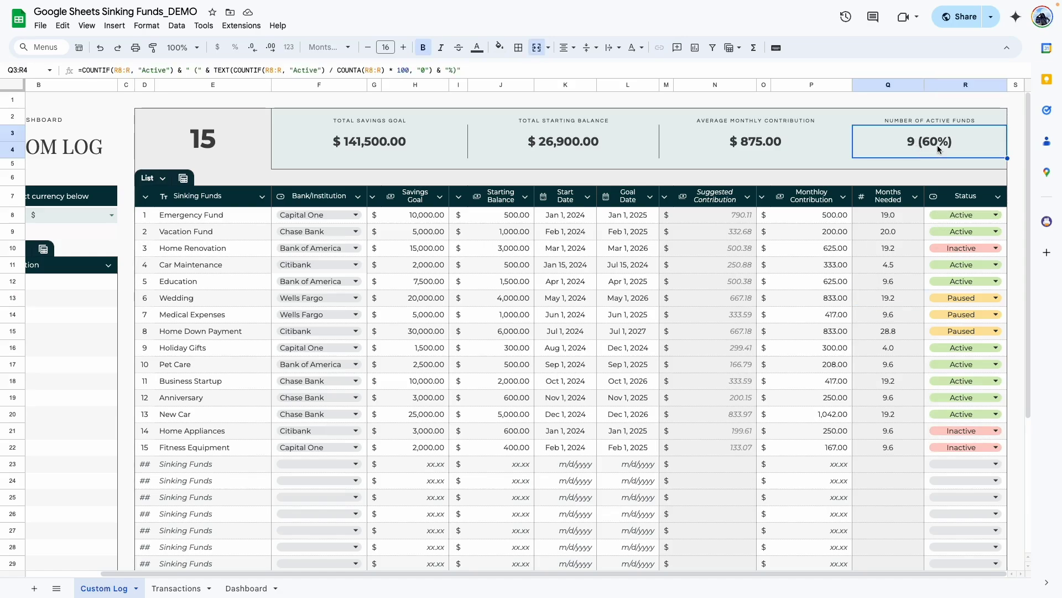
- Set Emergency Fund's status to Inactive and Vacation Fund's status to Paused
left_click(996, 214)
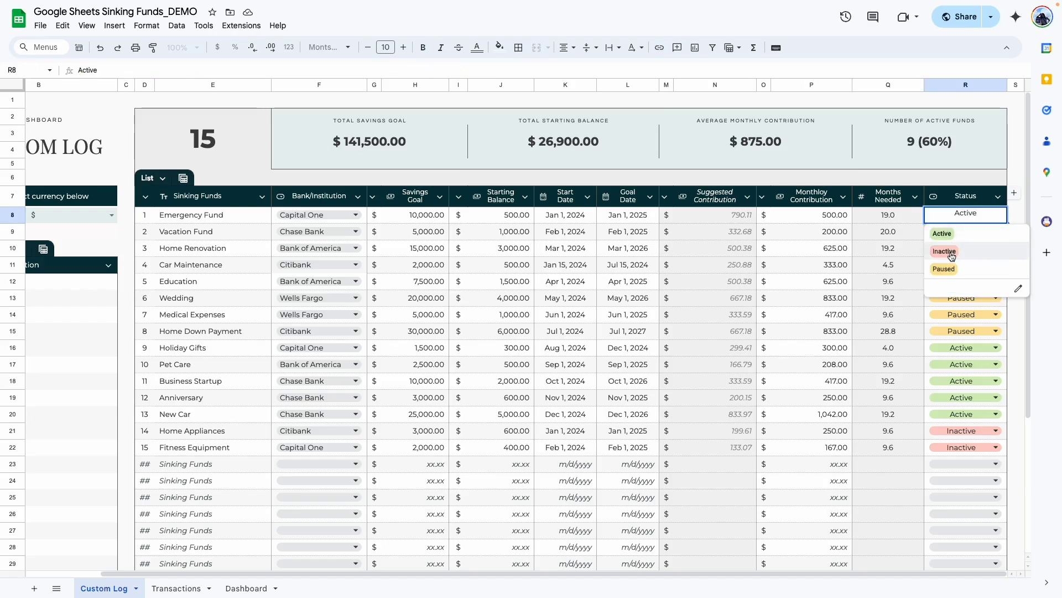
left_click(952, 251)
left_click(996, 231)
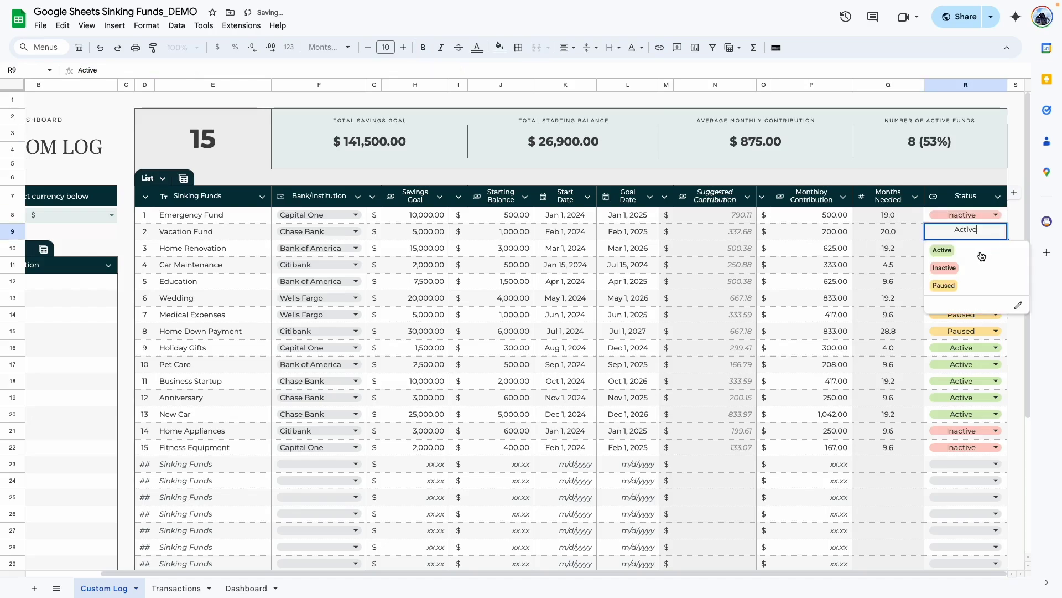
left_click(961, 286)
left_click(176, 588)
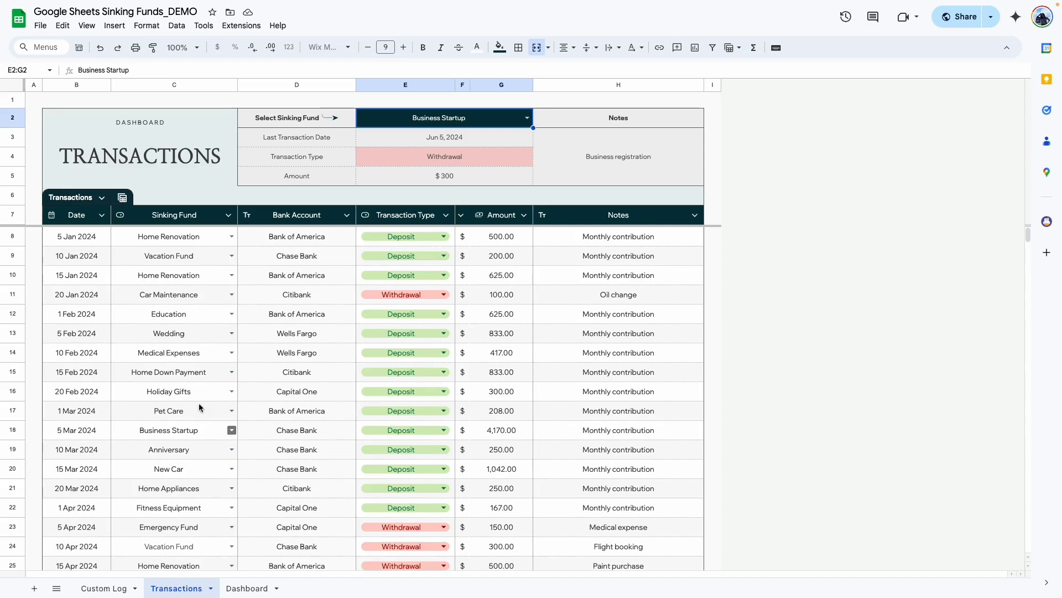
- Check the bank-lookup formula, then clear the first two transactions' fund cells C8:C9
left_click(232, 237)
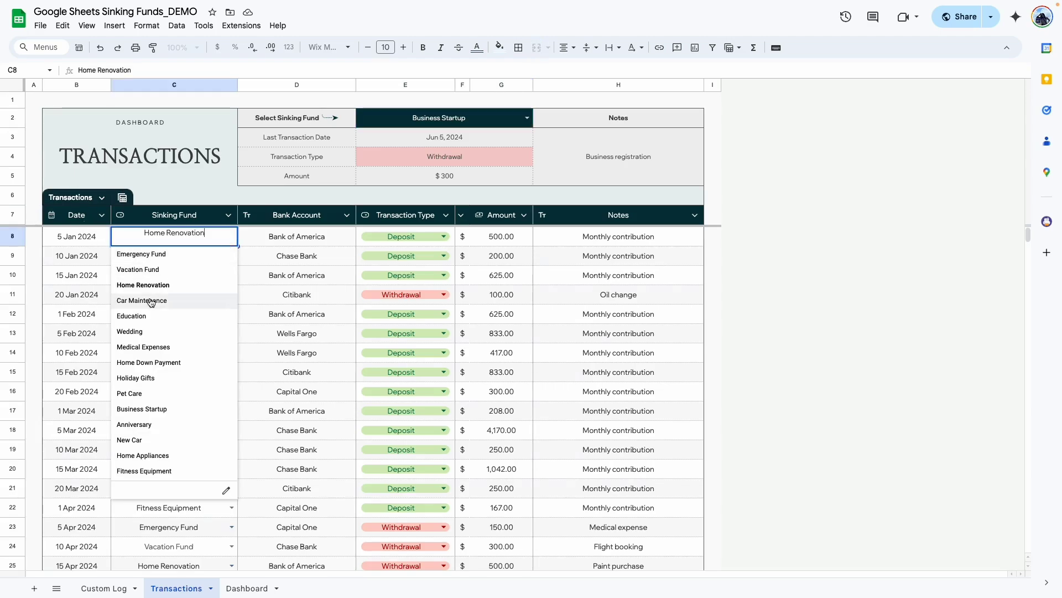
left_click(273, 390)
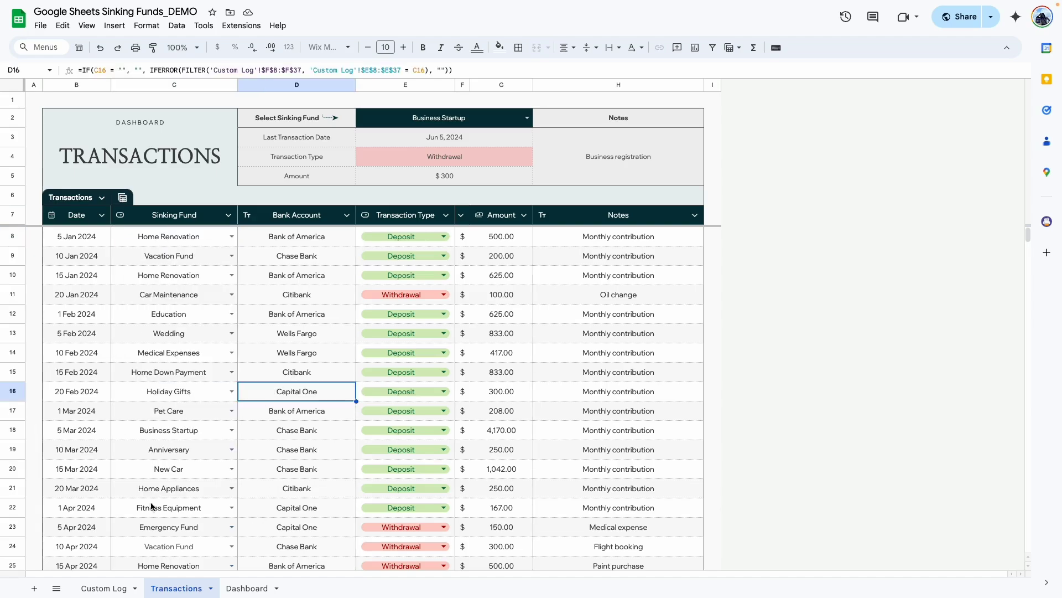
left_click(297, 238)
left_click(283, 260)
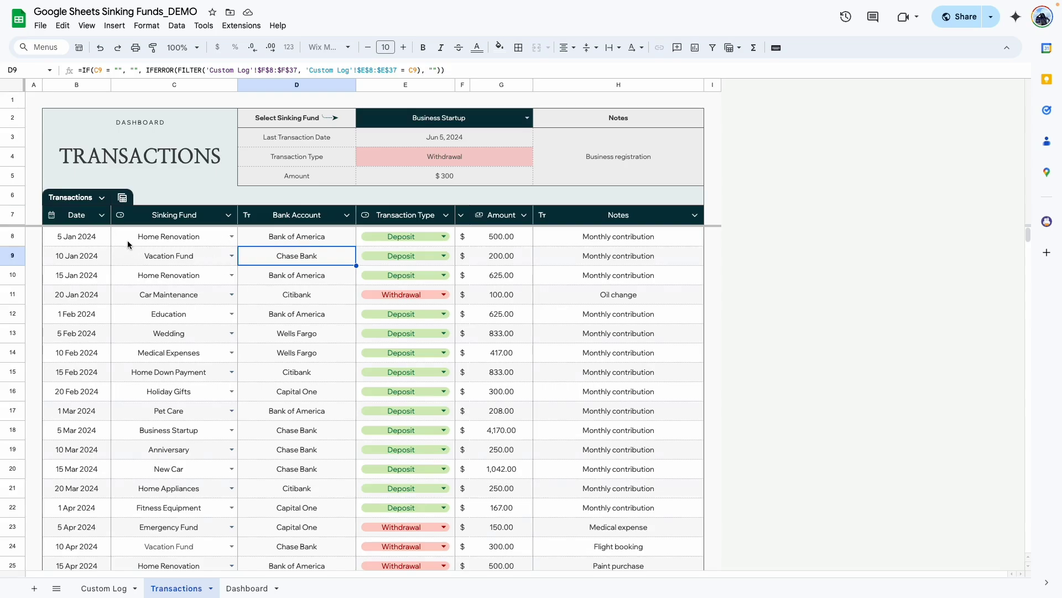
left_click_drag(129, 238, 220, 251)
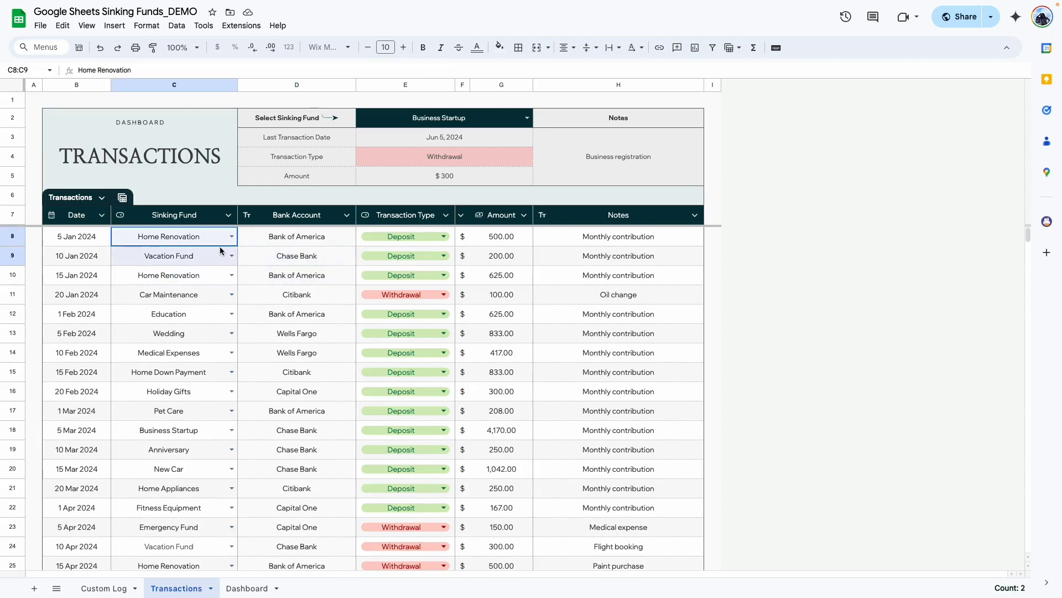
key("Delete")
left_click(175, 336)
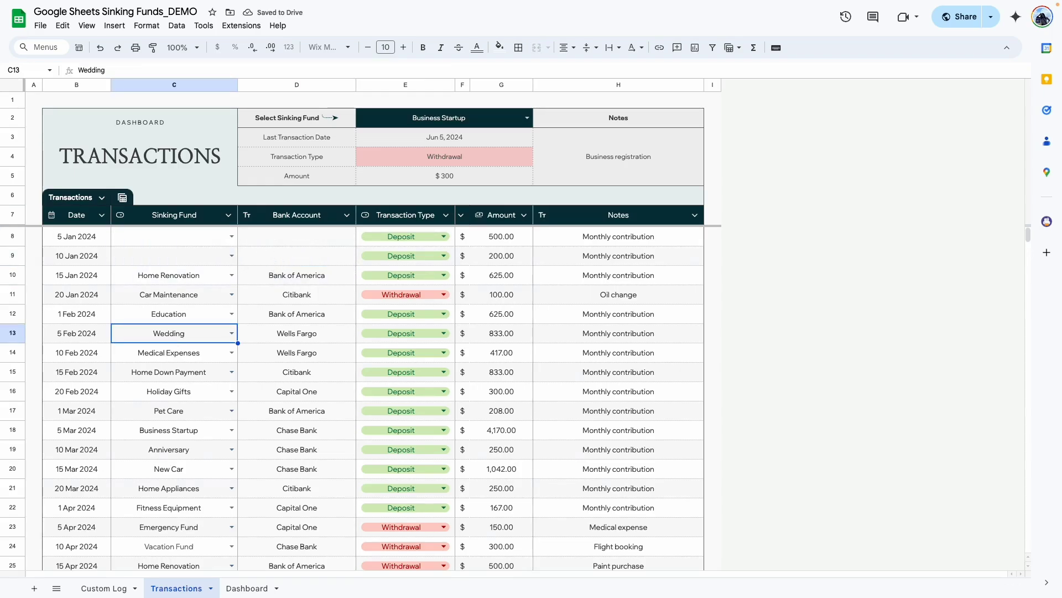
- Assign the first transaction to Emergency Fund and the second to Home Renovation
left_click(103, 588)
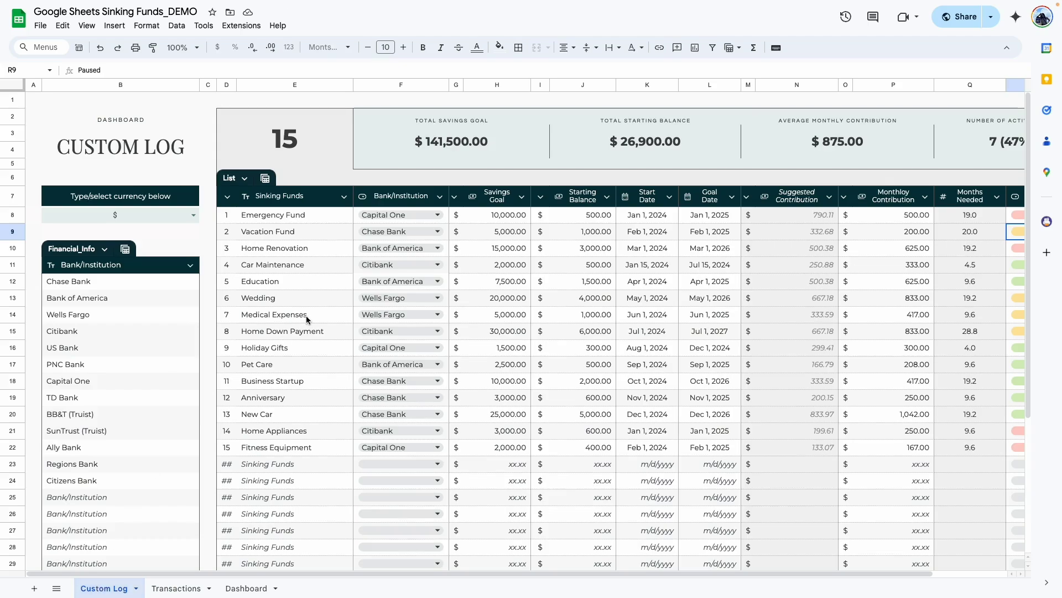
left_click(286, 215)
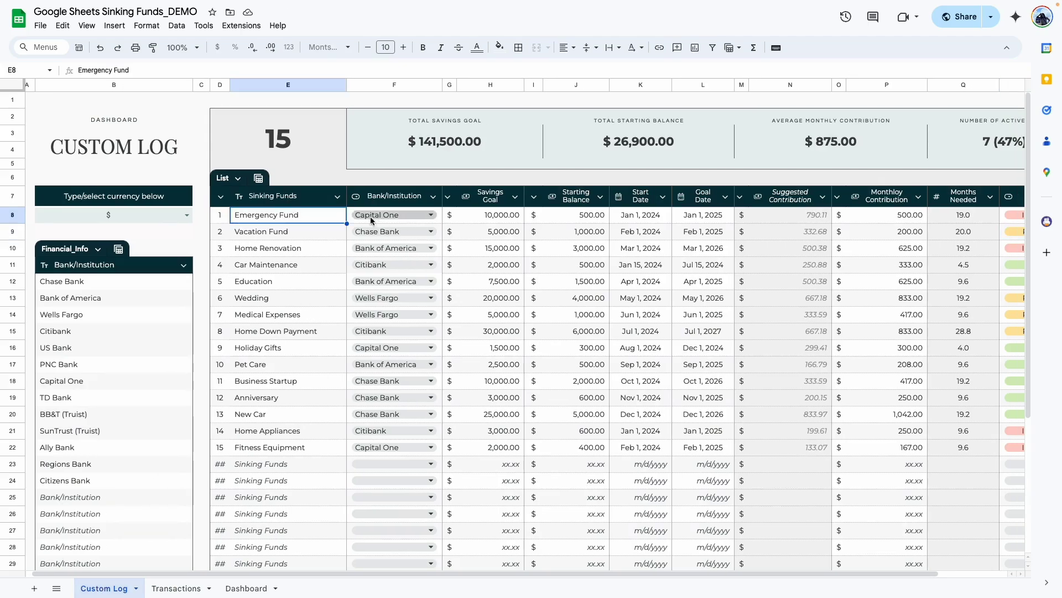
left_click(176, 588)
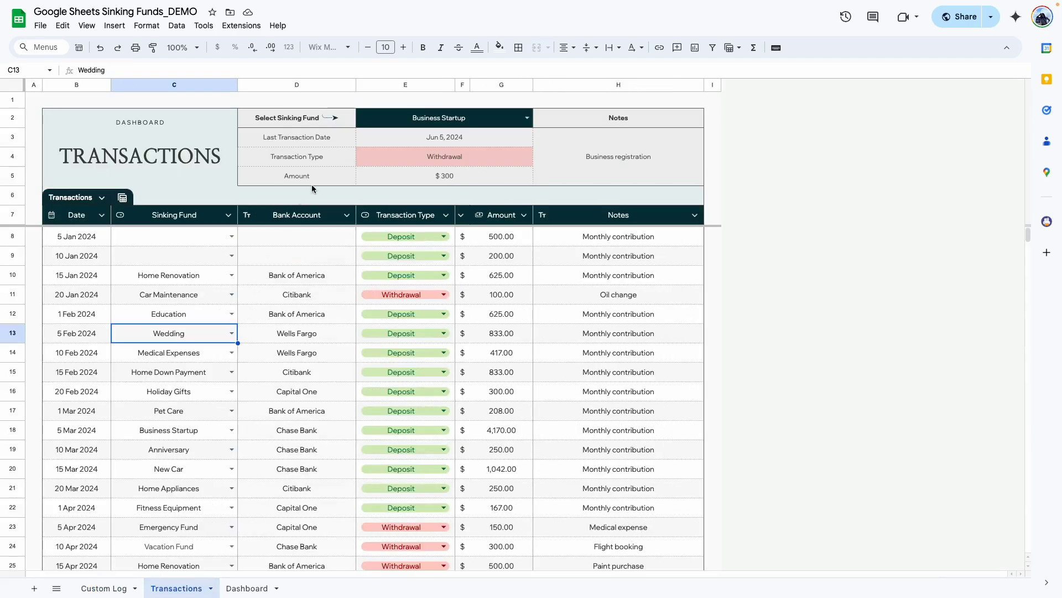
left_click(232, 237)
left_click(136, 252)
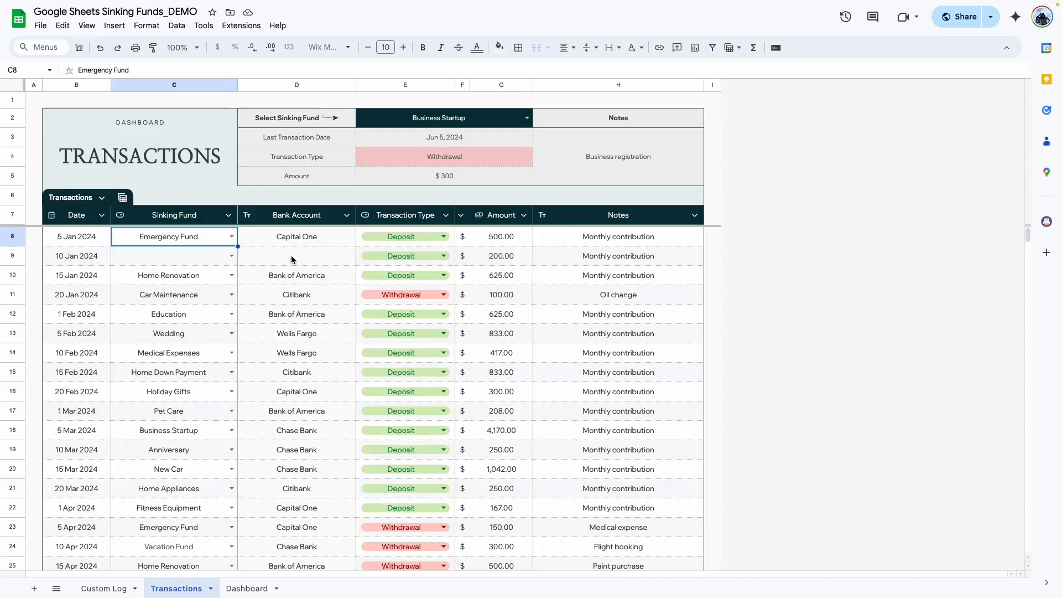
key("ctrl+z")
left_click(174, 334)
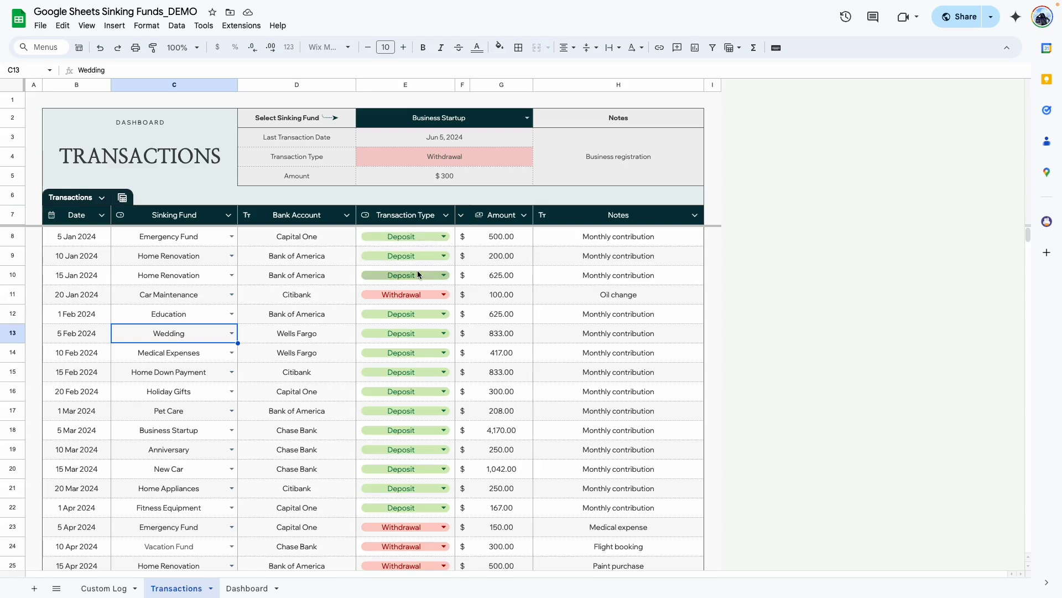
- Review the amounts of the first, Car Maintenance, Wedding and Holiday Gifts transactions, plus the first note
left_click(495, 241)
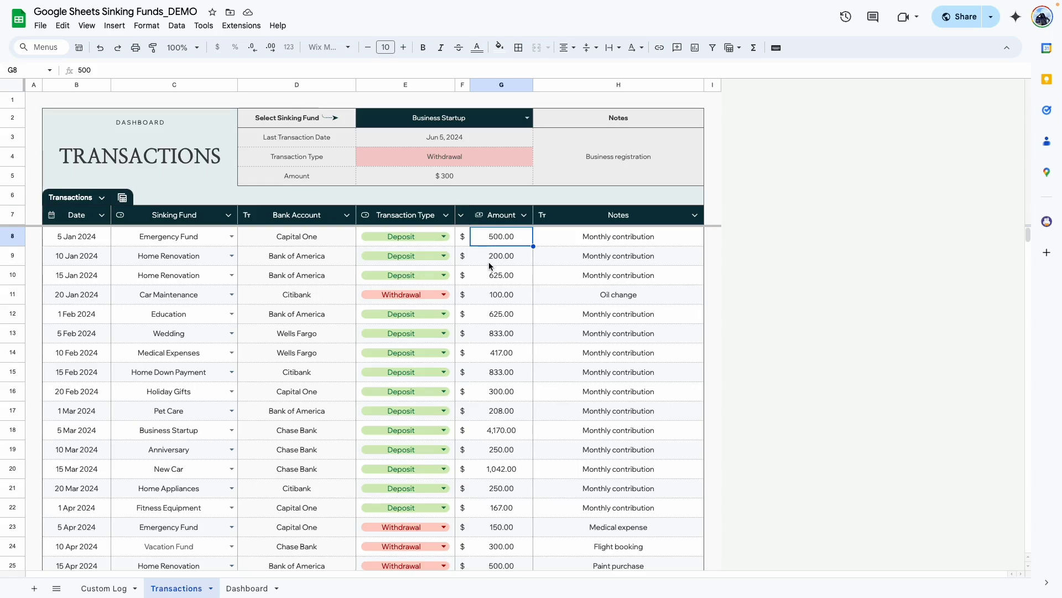
left_click(495, 291)
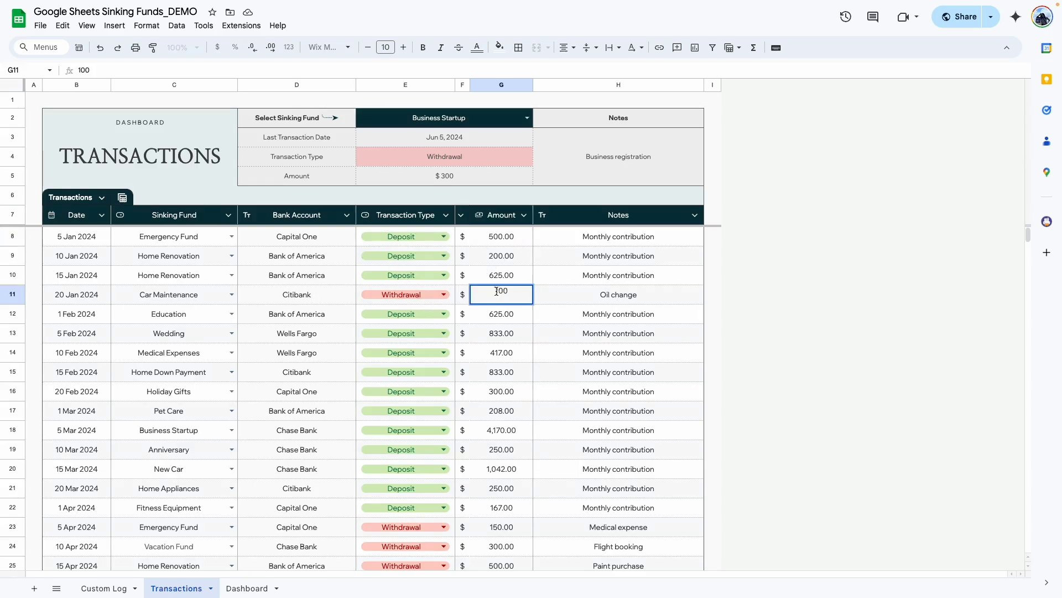
left_click(487, 336)
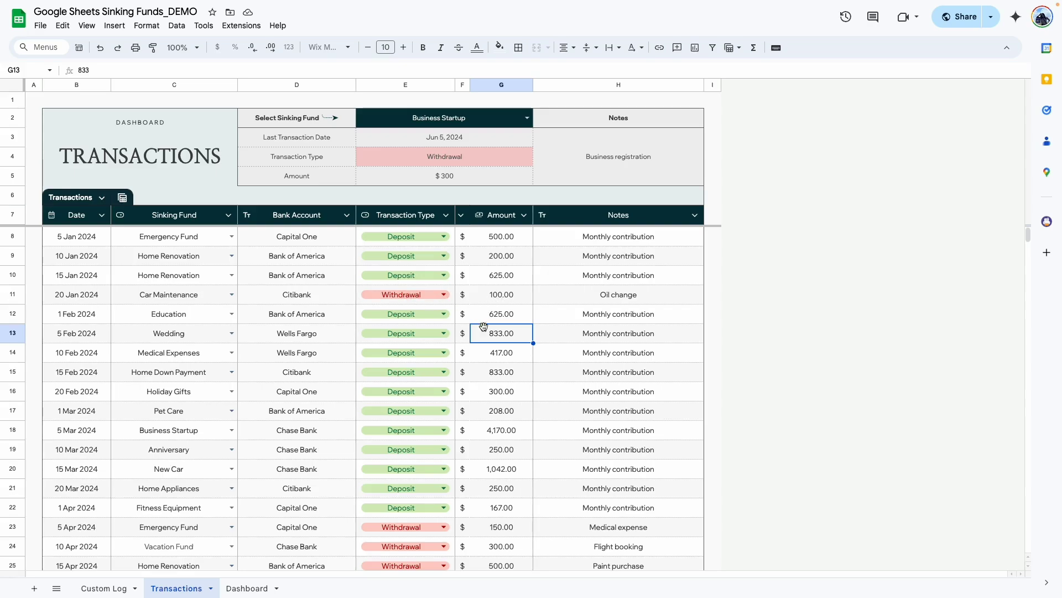
left_click(482, 391)
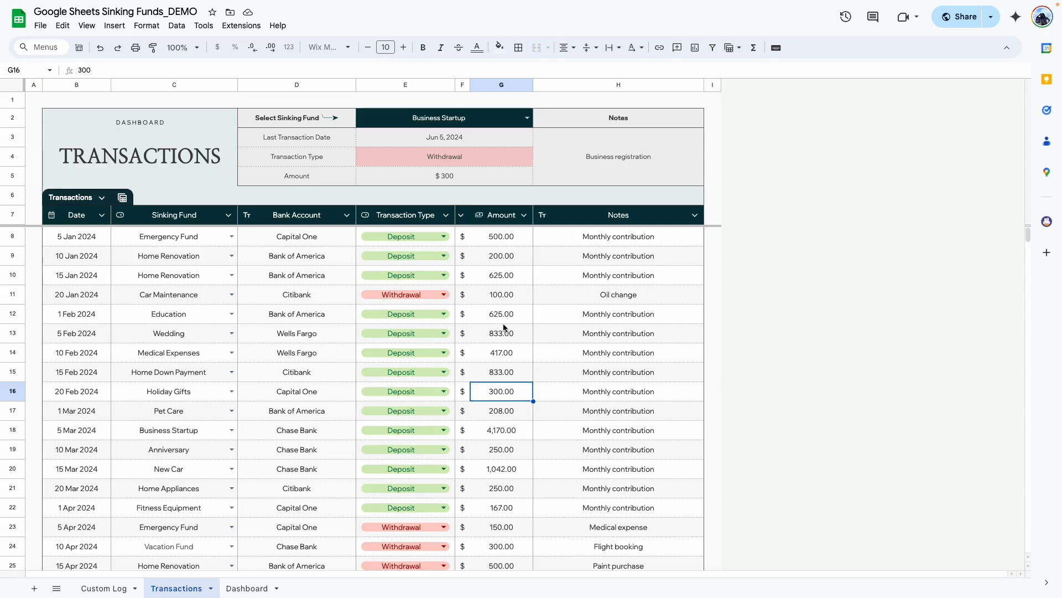
left_click(614, 238)
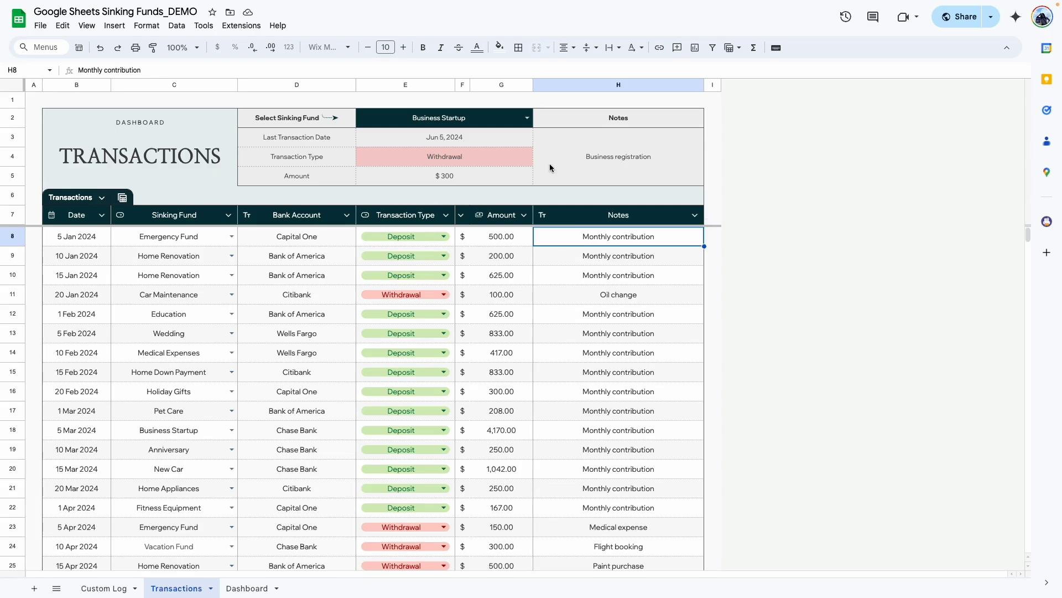
left_click(527, 120)
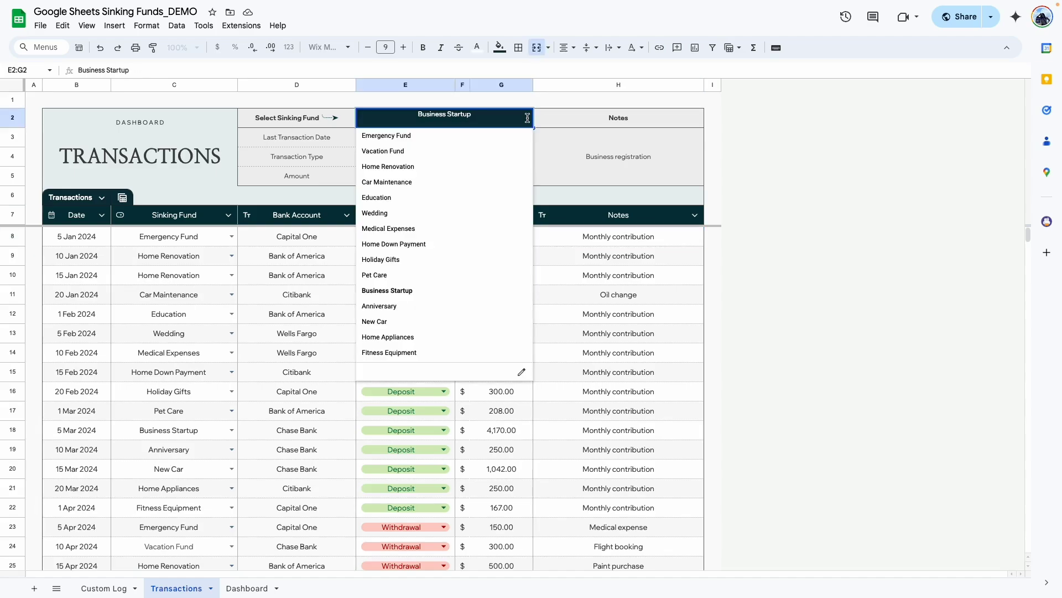
left_click(412, 137)
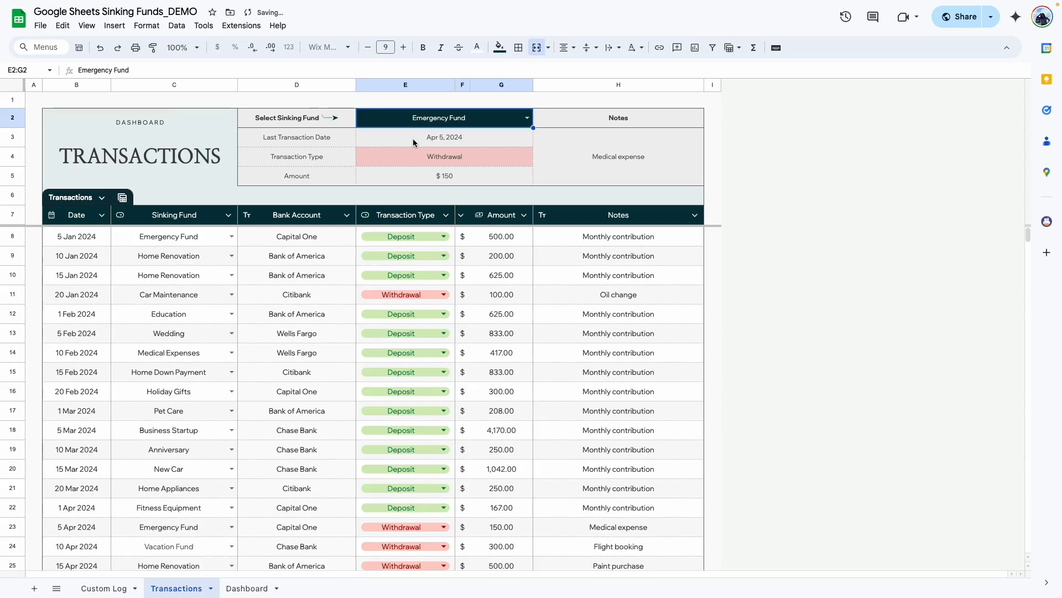
left_click(414, 139)
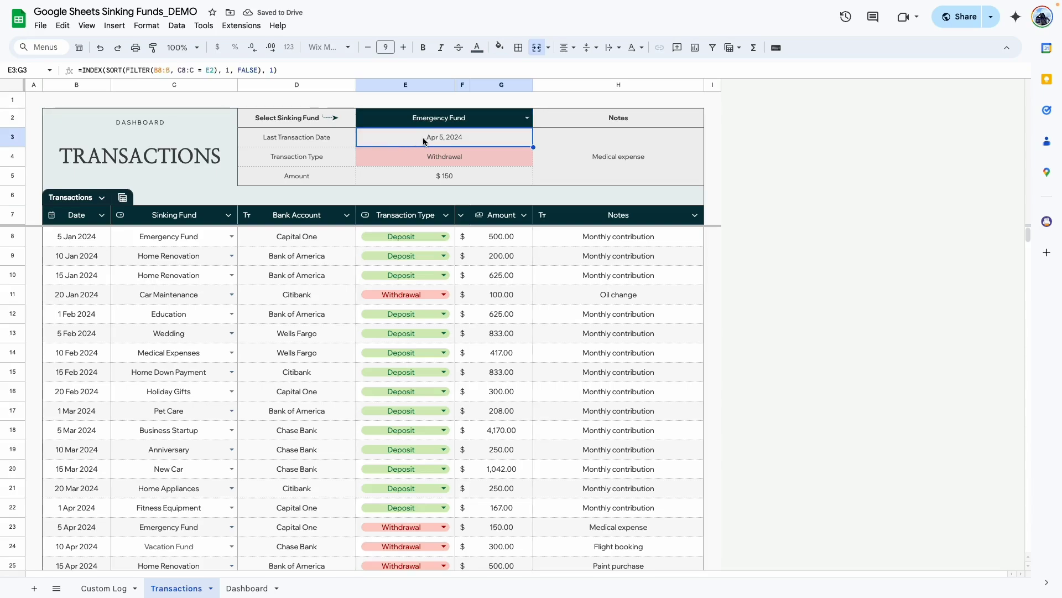
scroll(220, 309, "down", 10)
scroll(220, 308, "up", 10)
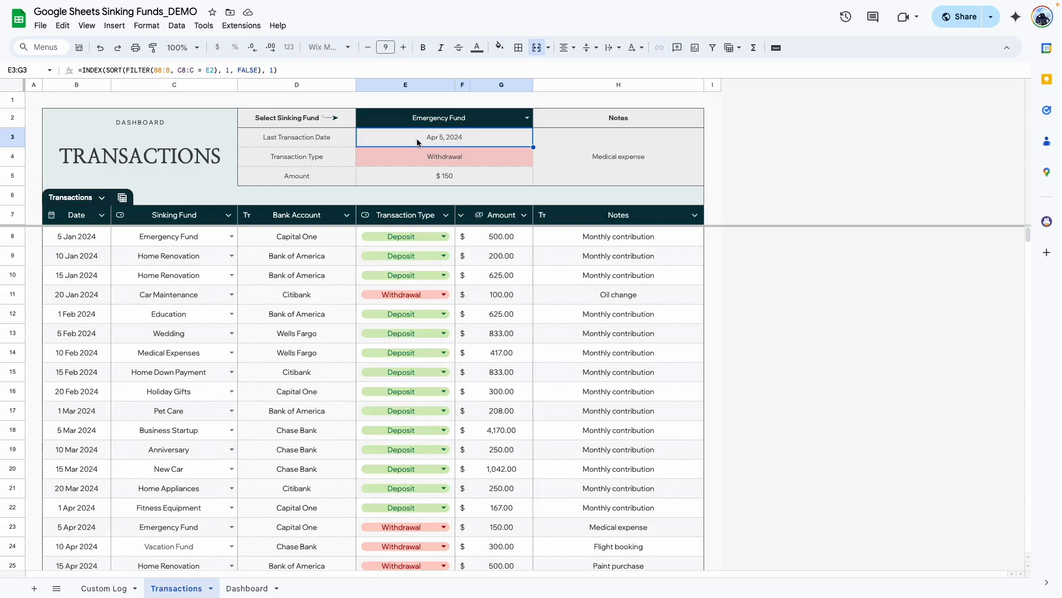
left_click(403, 160)
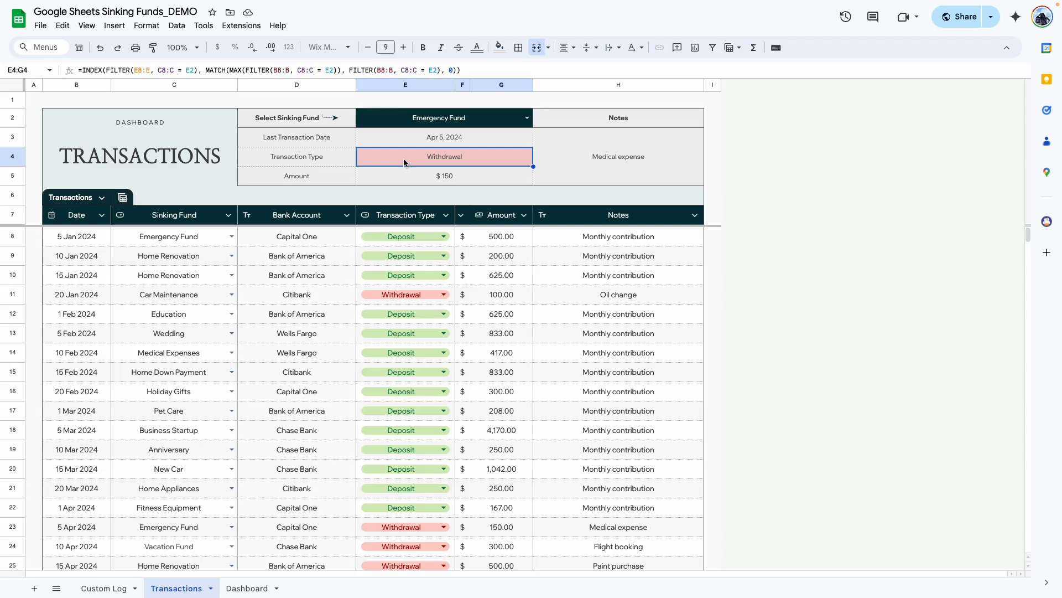
left_click(398, 182)
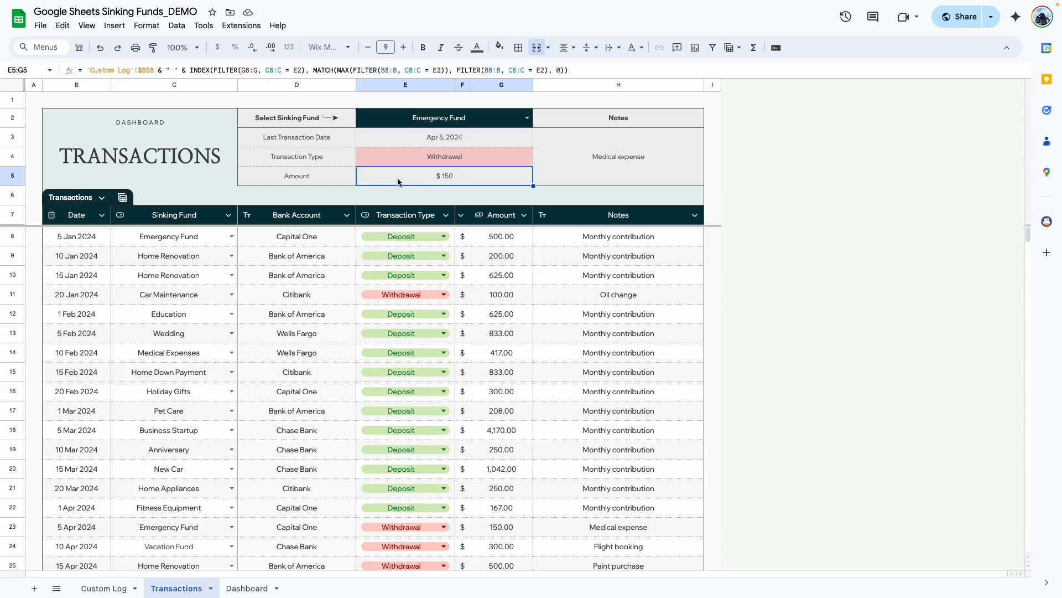
left_click(628, 157)
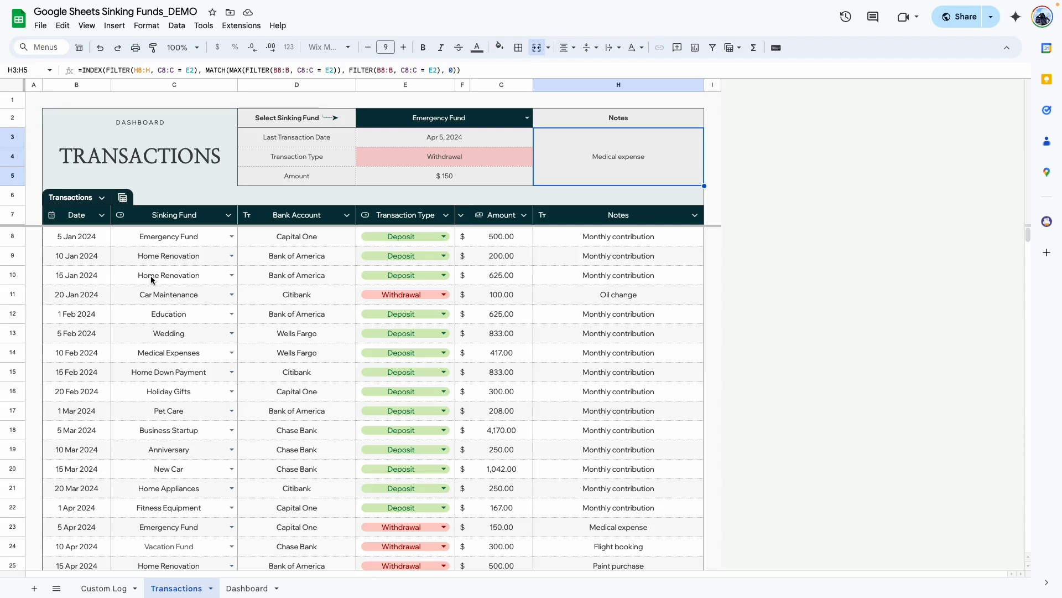
- Filter the Sinking Fund column so only Emergency Fund transactions show
left_click(230, 216)
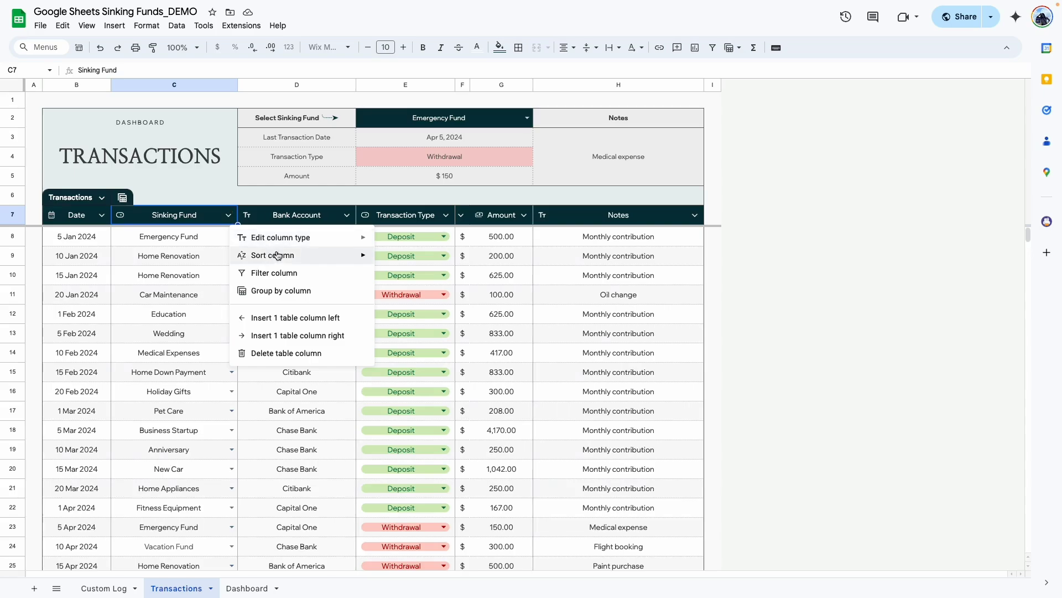
left_click(258, 273)
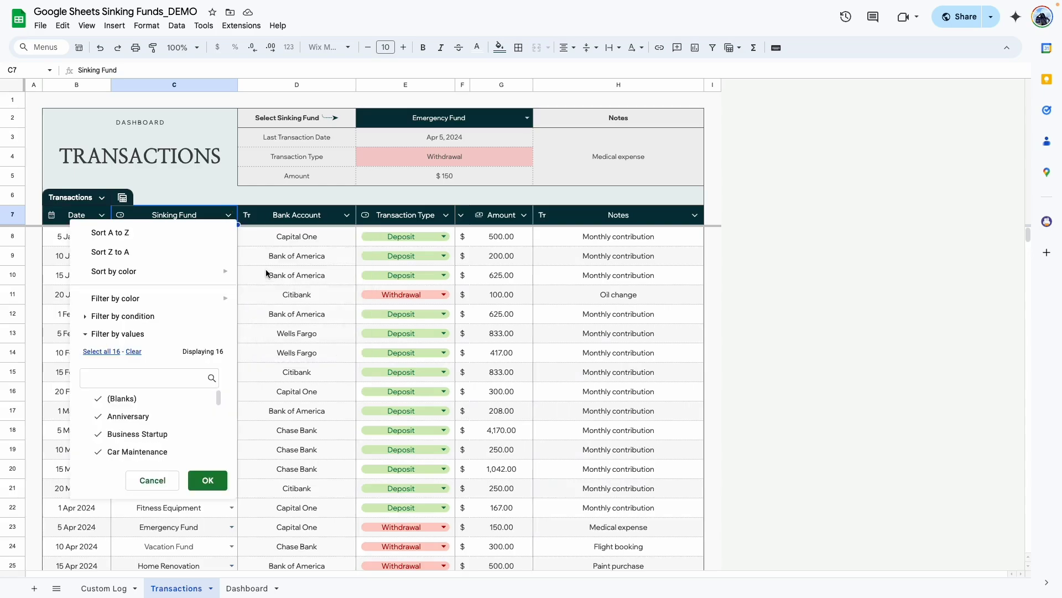
left_click(133, 351)
scroll(124, 431, "down", 2)
left_click(127, 414)
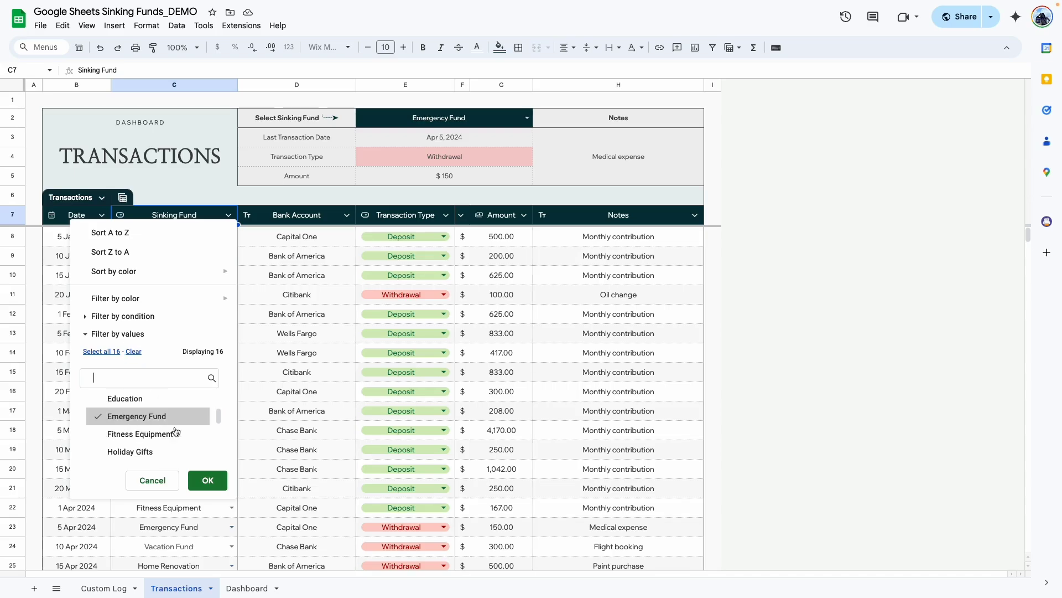
left_click(209, 479)
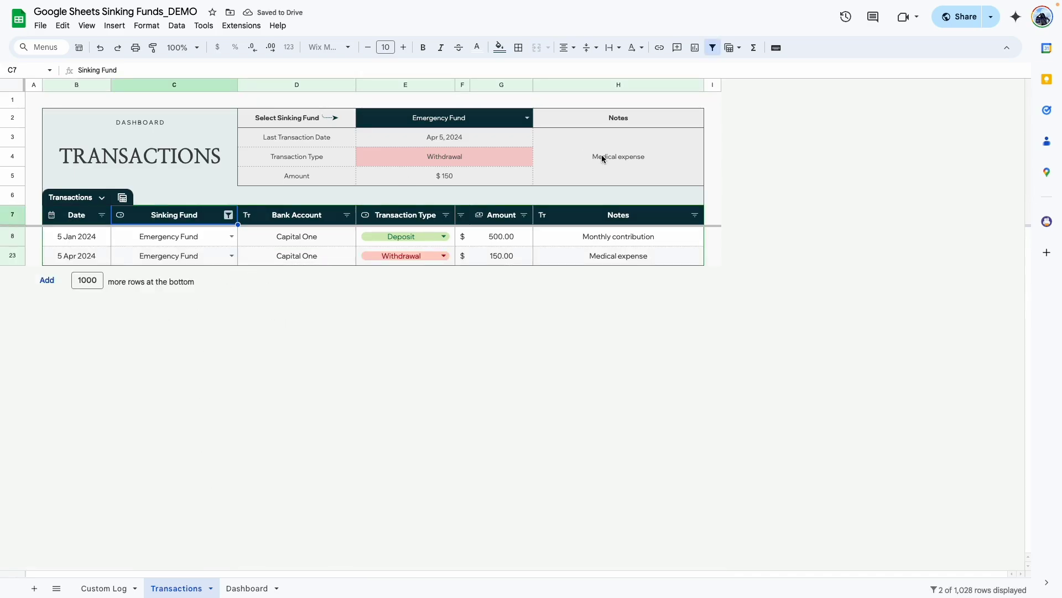
- Inspect the first and latest Emergency Fund transactions' dates
left_click(177, 236)
left_click(71, 257)
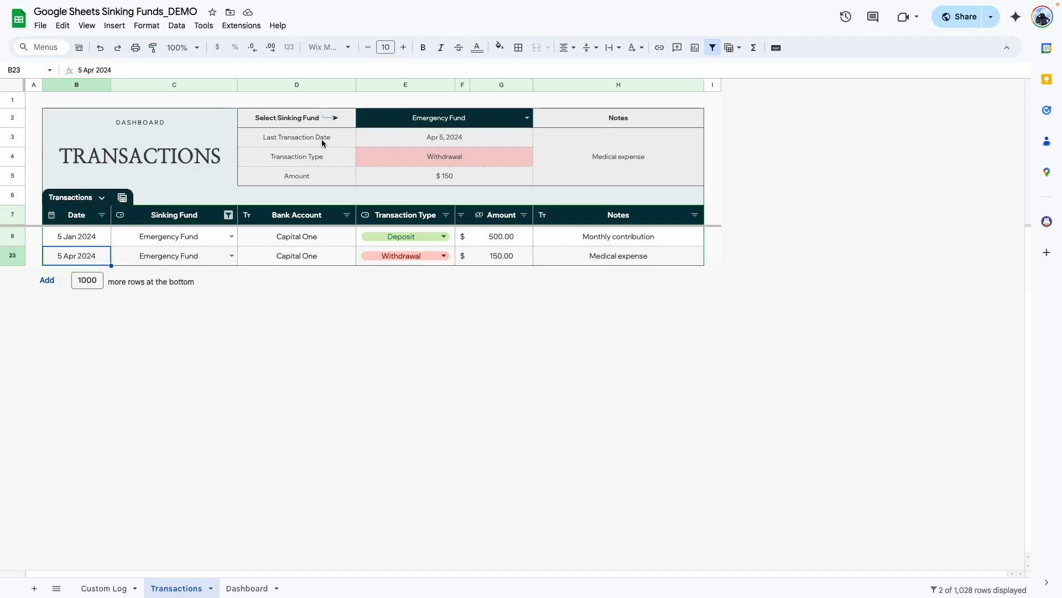
left_click(246, 588)
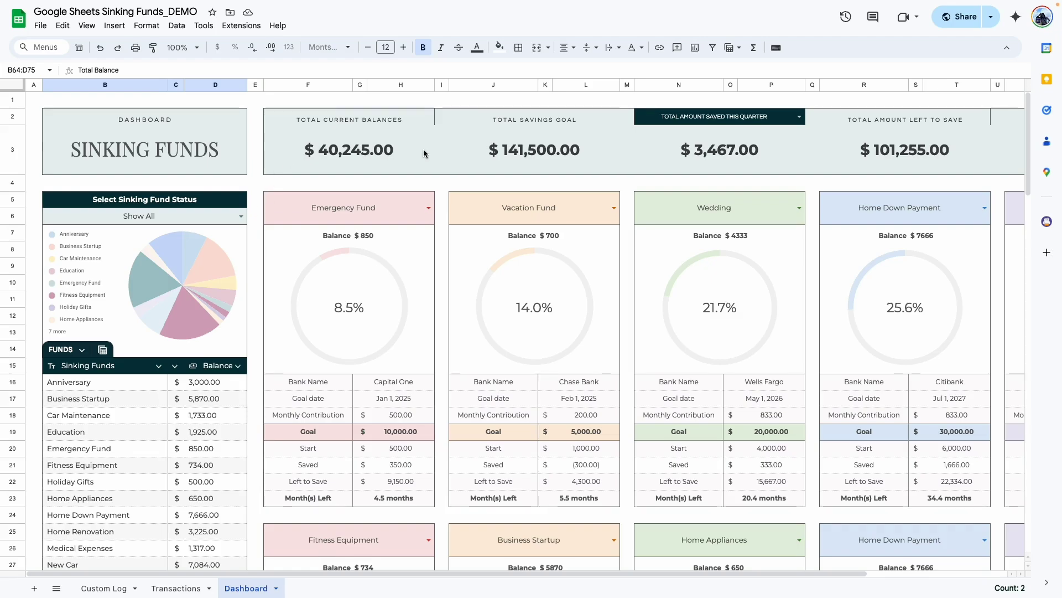
- Inspect the formulas behind total current balances, total savings goal and total amount saved
scroll(423, 148, "right", 3)
scroll(423, 148, "left", 3)
left_click(361, 161)
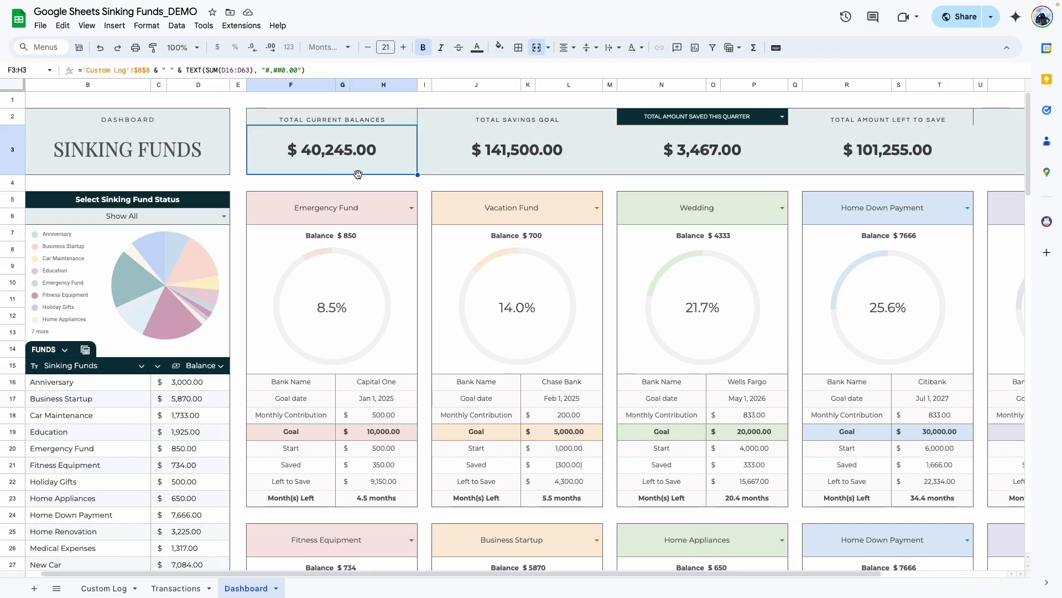
left_click(539, 156)
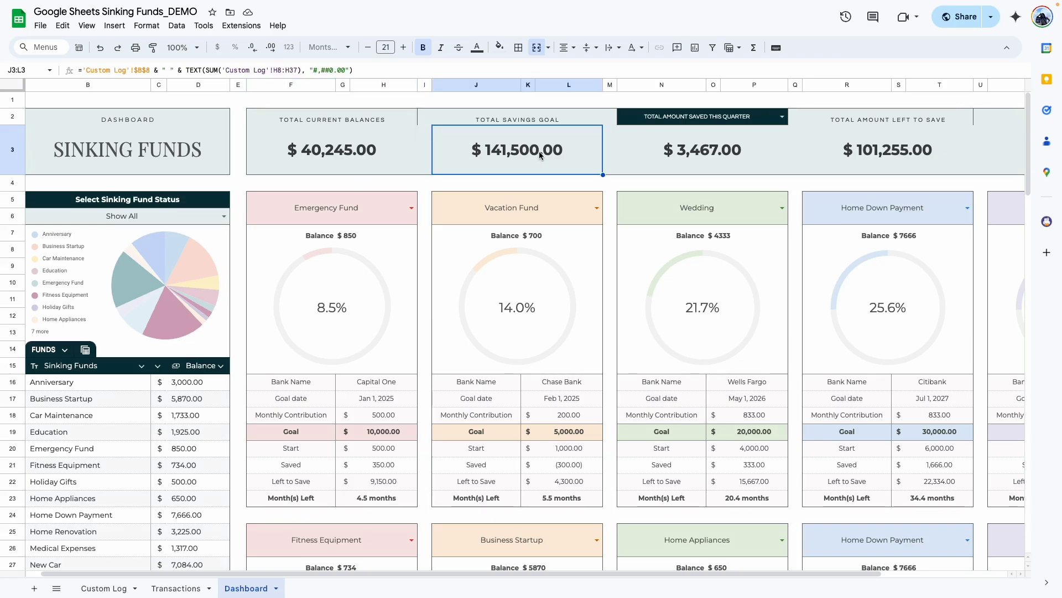
left_click(708, 151)
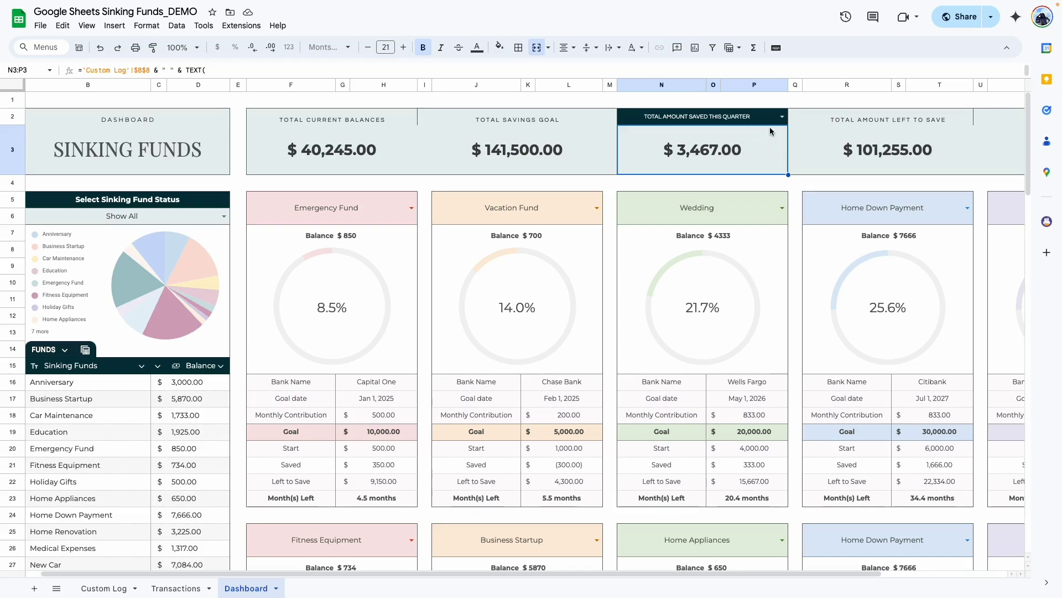
- Cycle the Total Amount Saved period through This Year and Last Year to All Time ($16,095.00)
left_click(782, 117)
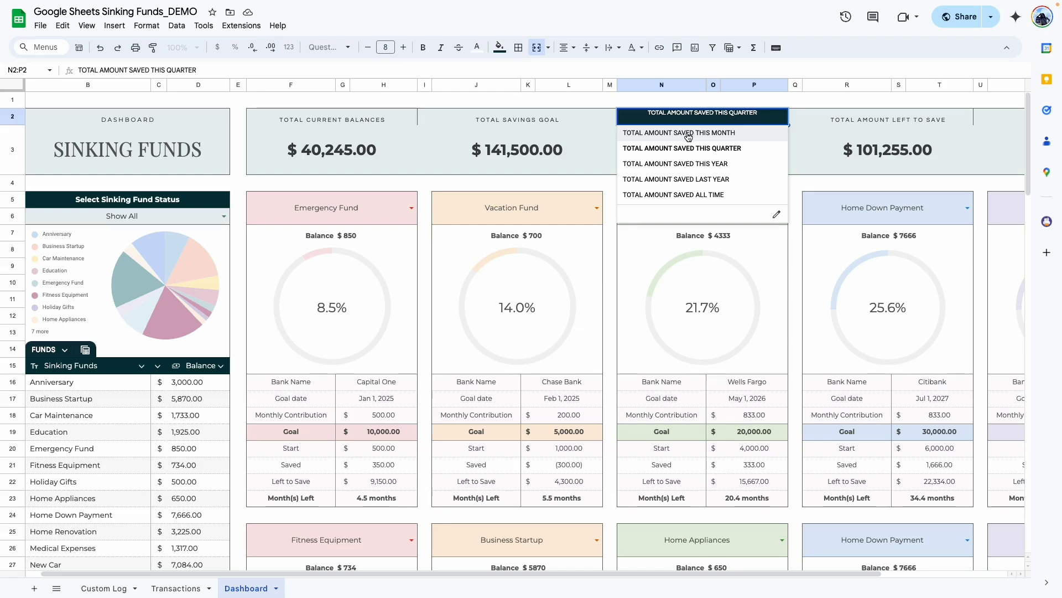
key("Escape")
left_click(758, 159)
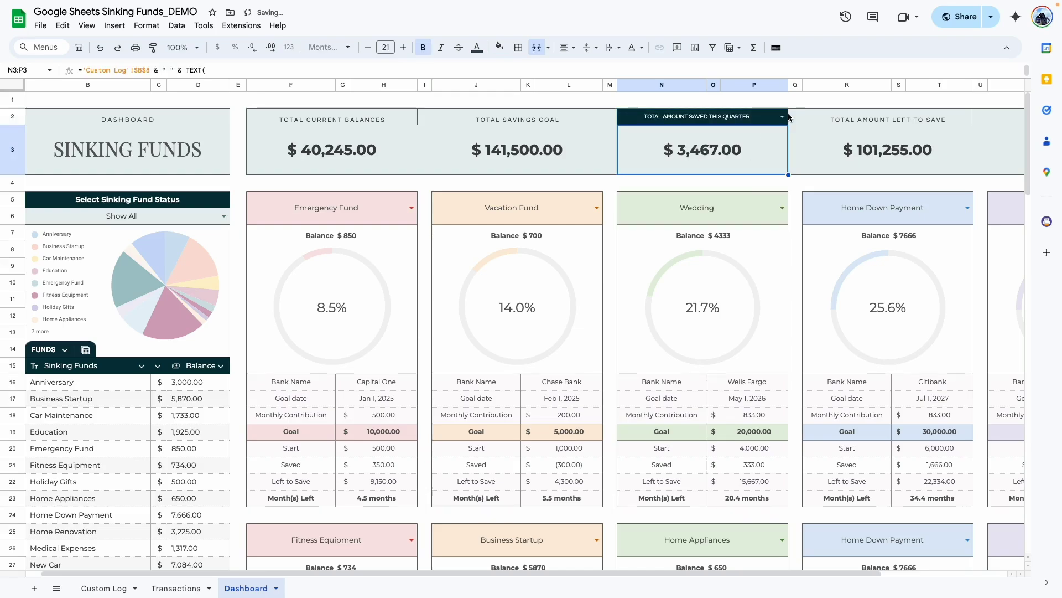
left_click(781, 116)
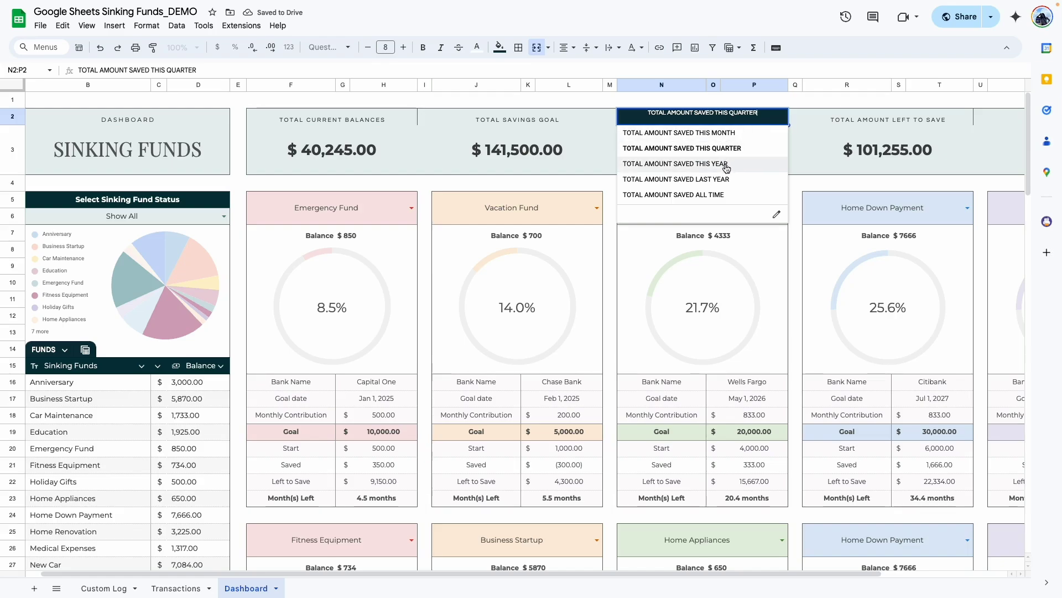
left_click(727, 165)
left_click(782, 117)
left_click(719, 179)
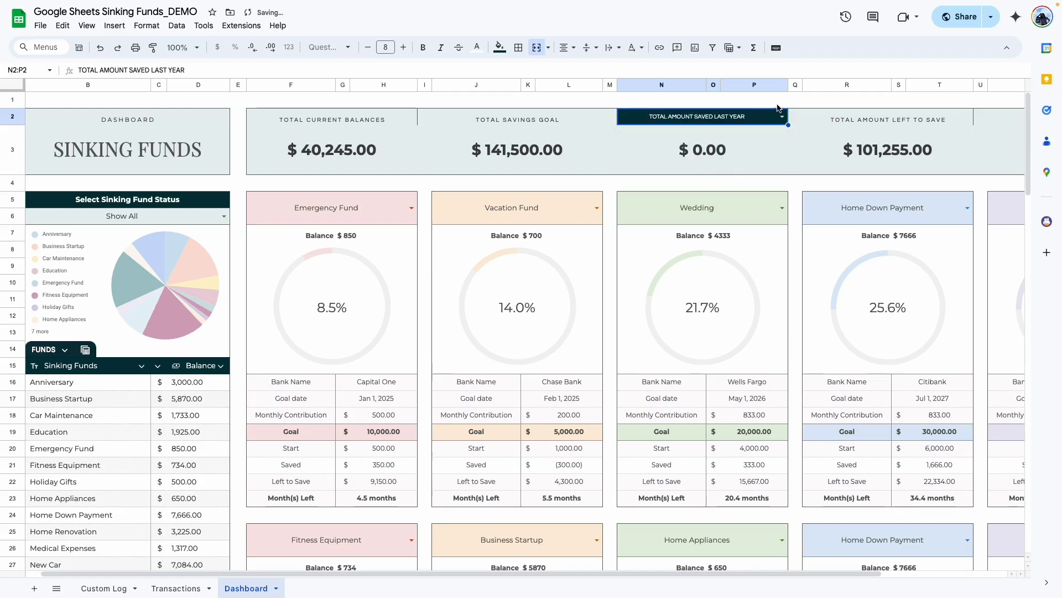
left_click(782, 116)
left_click(699, 193)
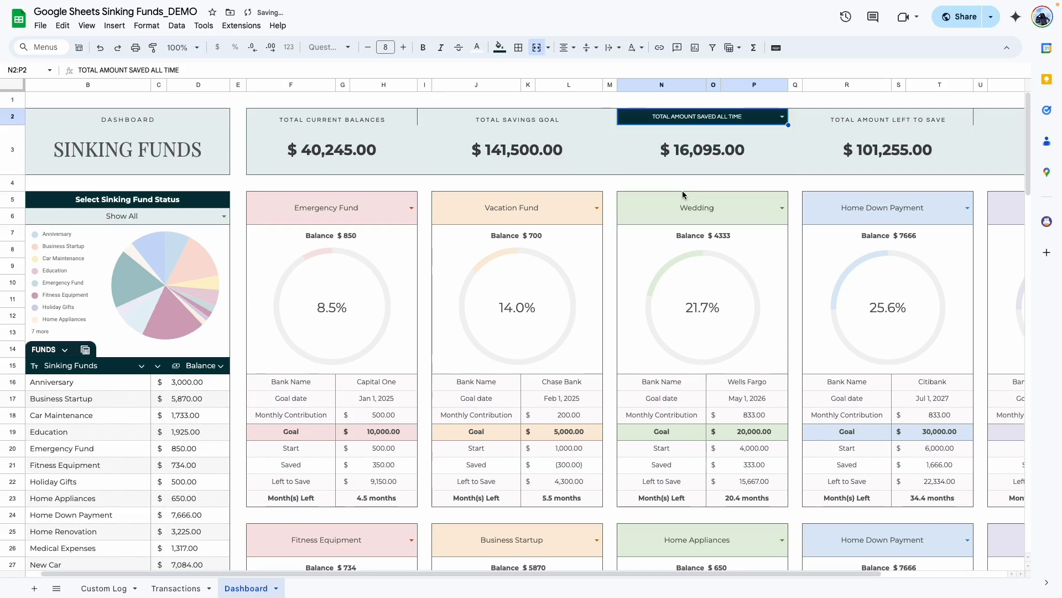
left_click(699, 162)
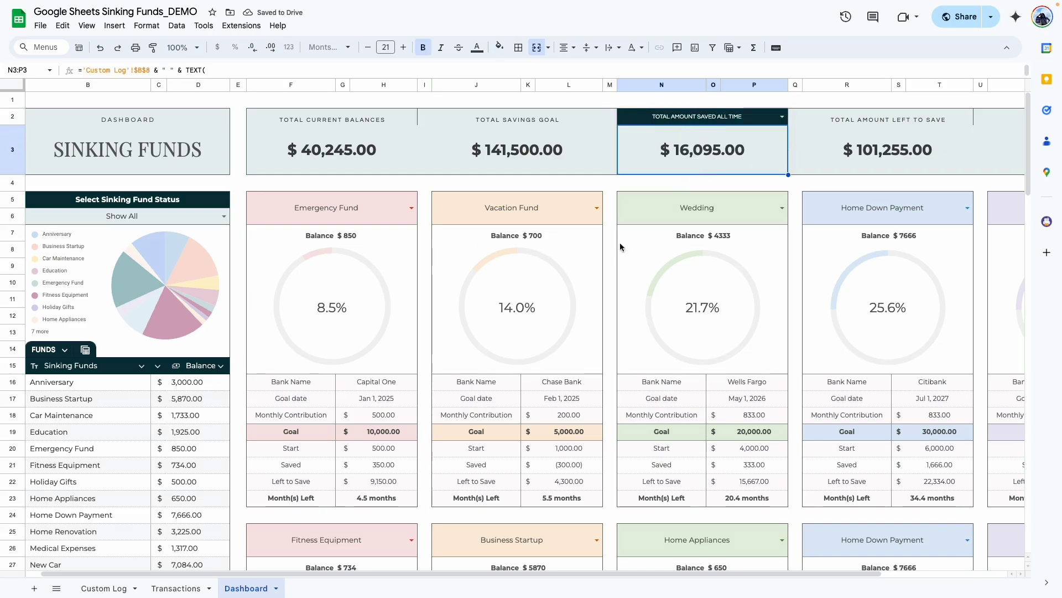
left_click(174, 588)
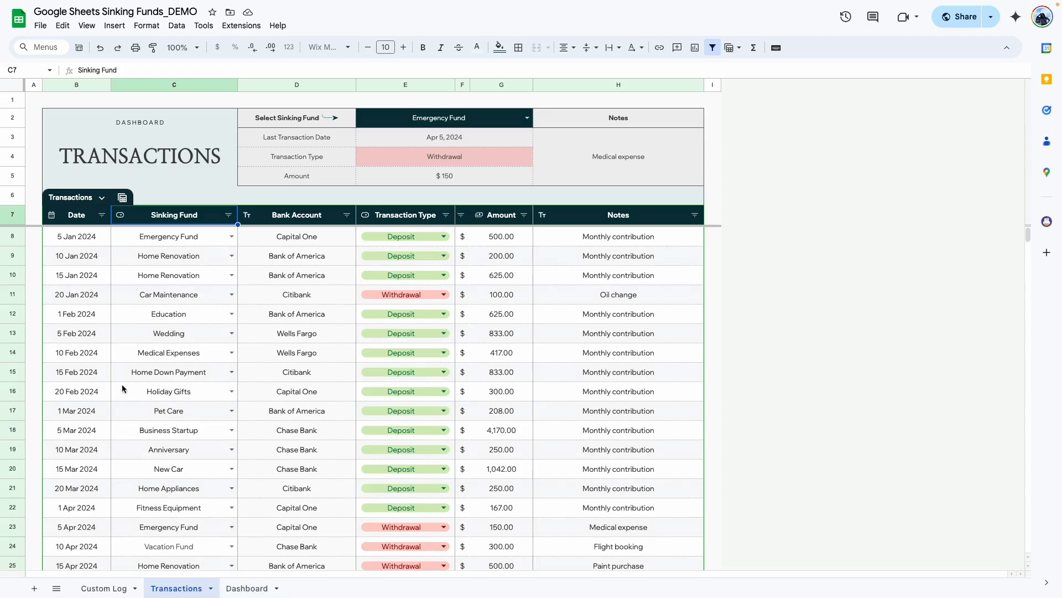
- Change the first Emergency Fund transaction's date in B8 to today, 15 Aug 2024
double_click(83, 243)
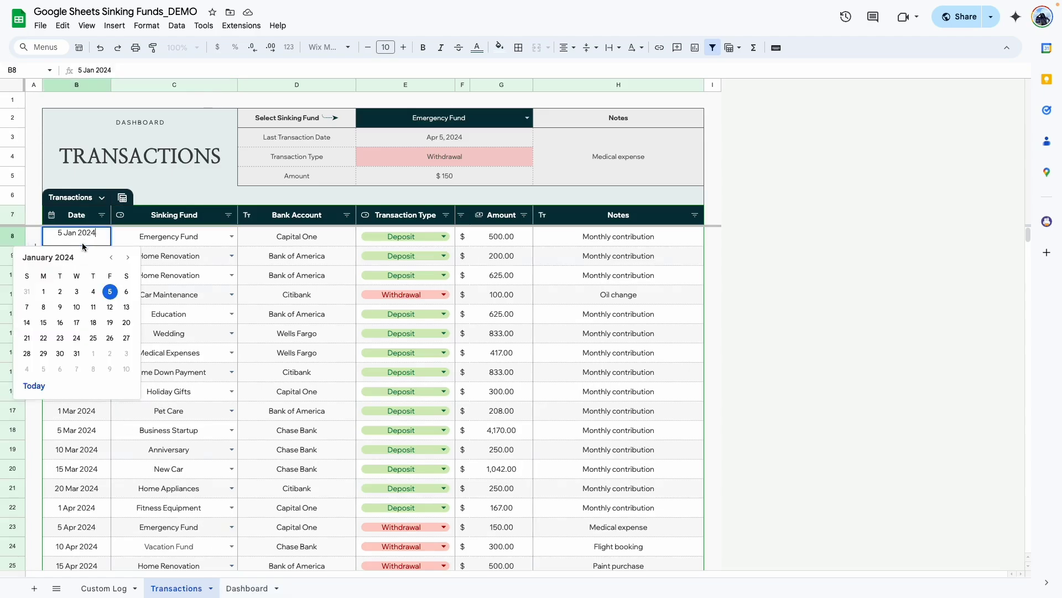
left_click(29, 391)
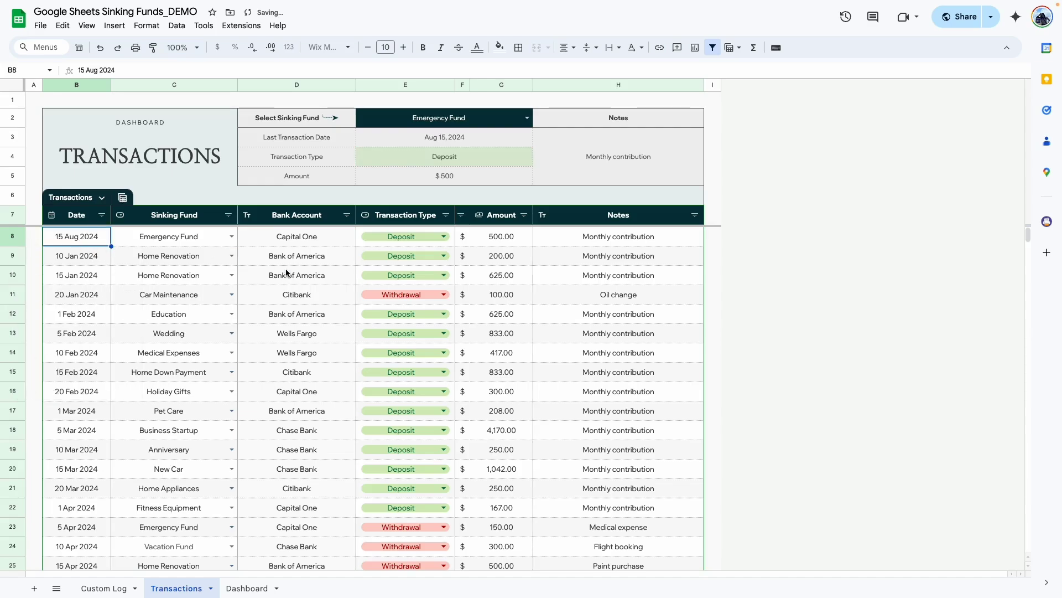
left_click(496, 243)
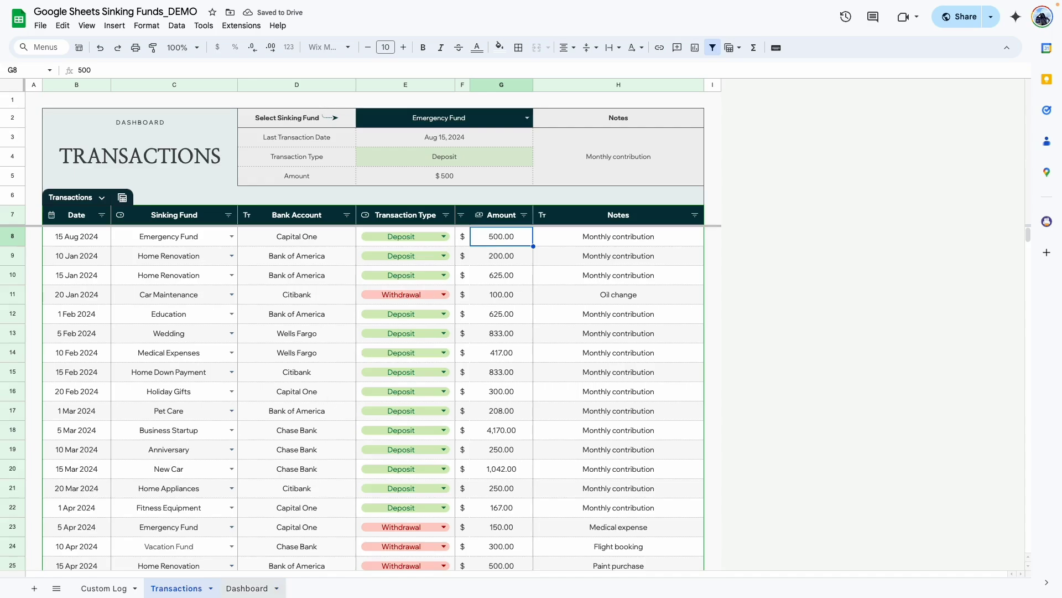
left_click(246, 587)
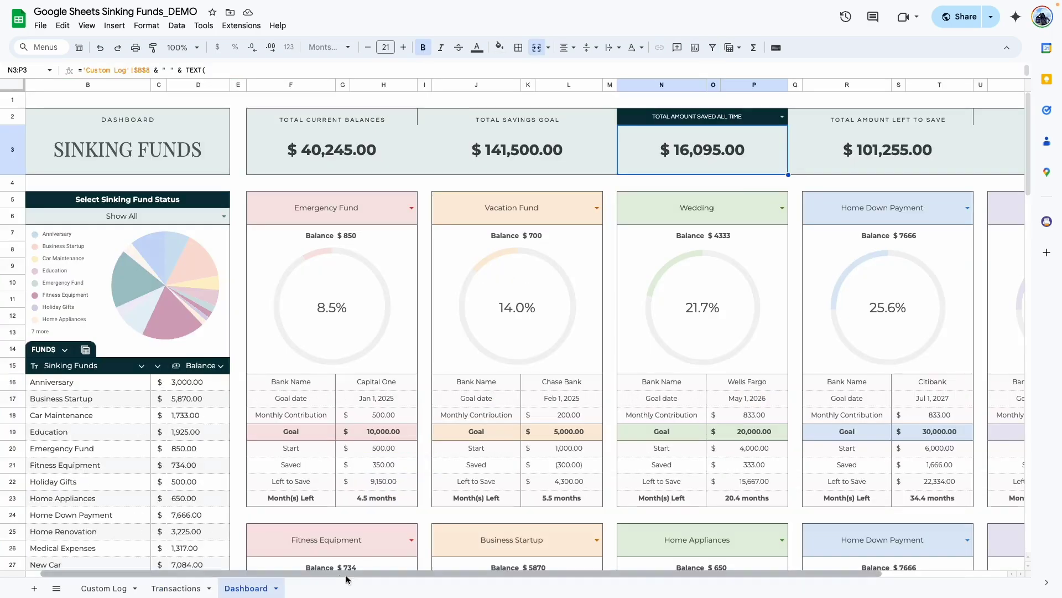
- Switch the savings total header to Total Amount Saved This Month, showing $500.00
left_click(782, 117)
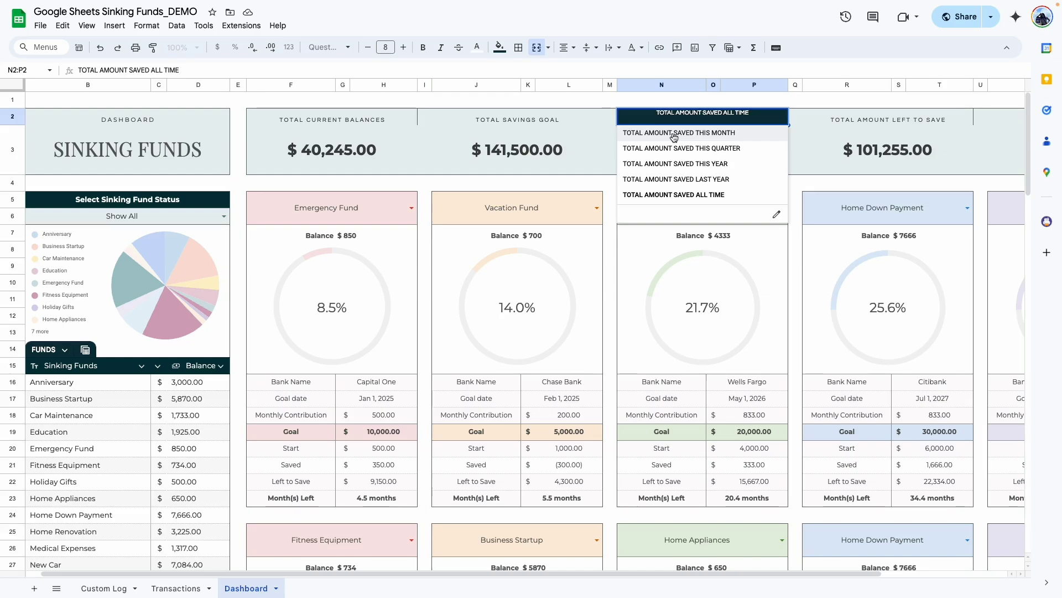
left_click(674, 133)
left_click(721, 149)
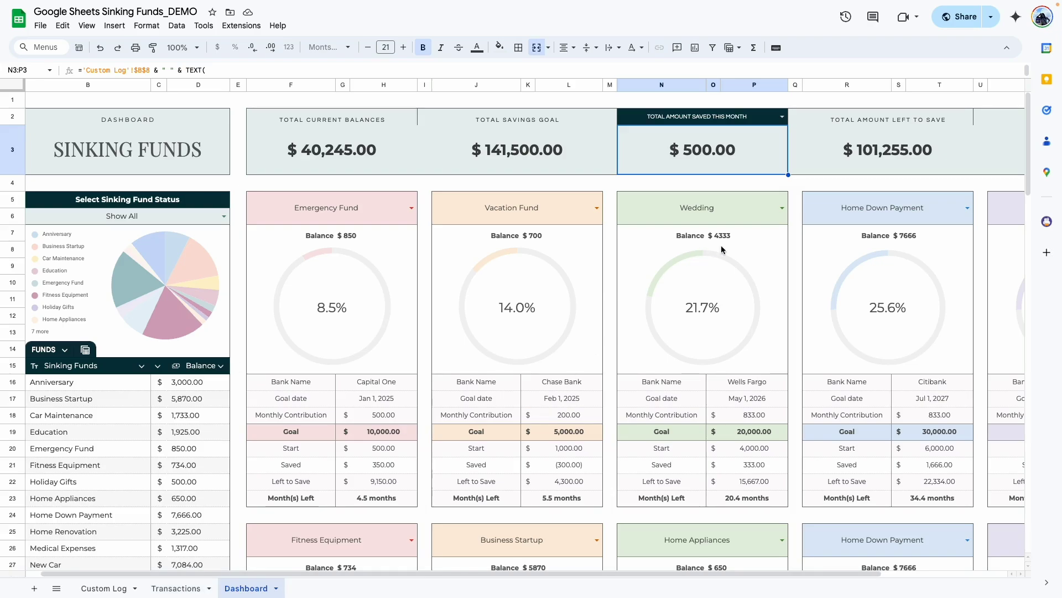
scroll(795, 141, "right", 5)
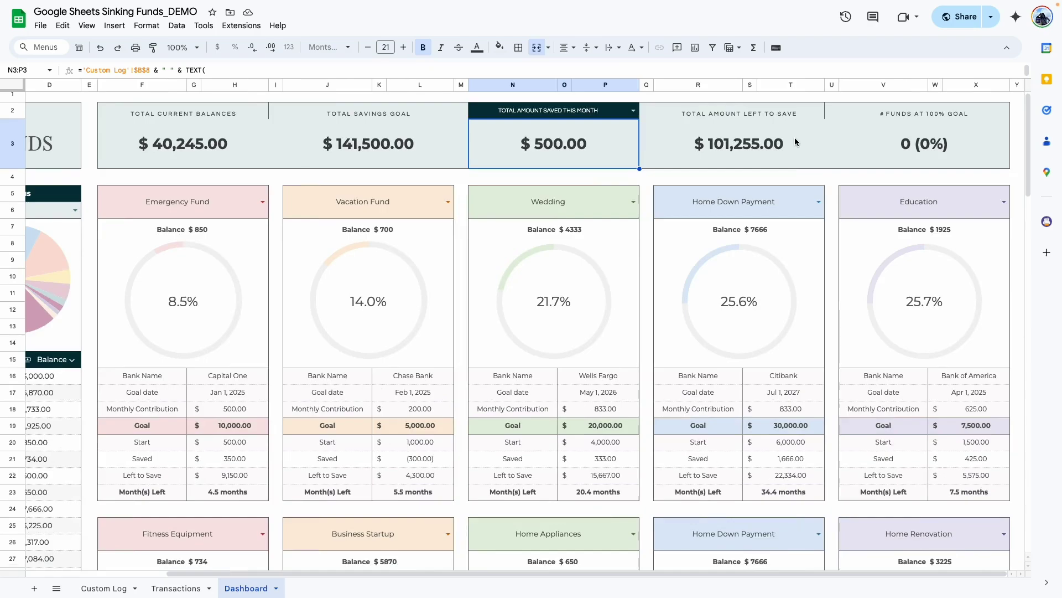
- Check the amount-left and funds-at-100%-goal formulas, then bring the Sinking Funds panel into view
left_click(754, 115)
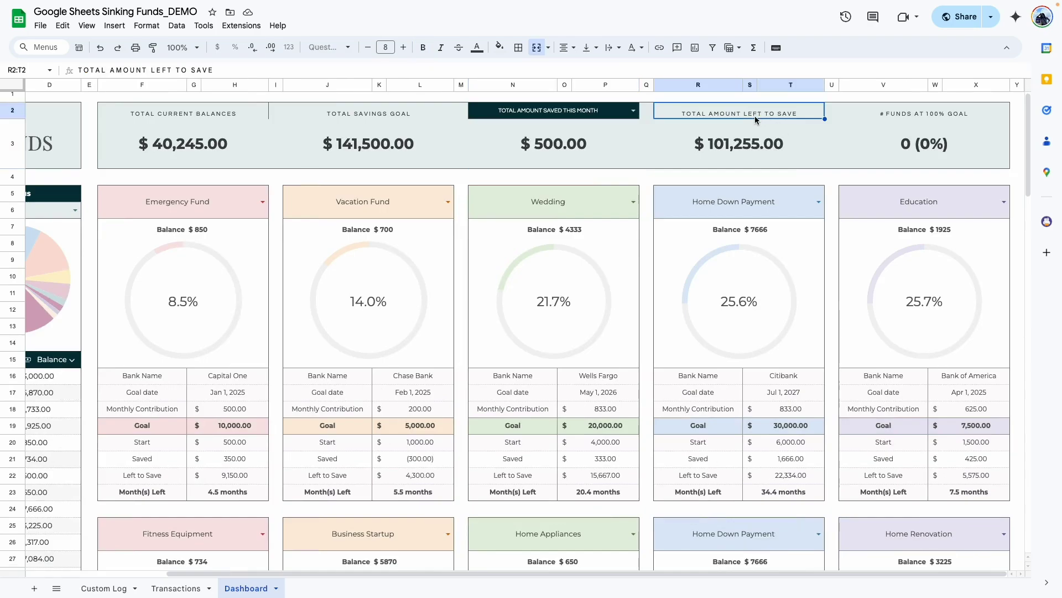
left_click(964, 148)
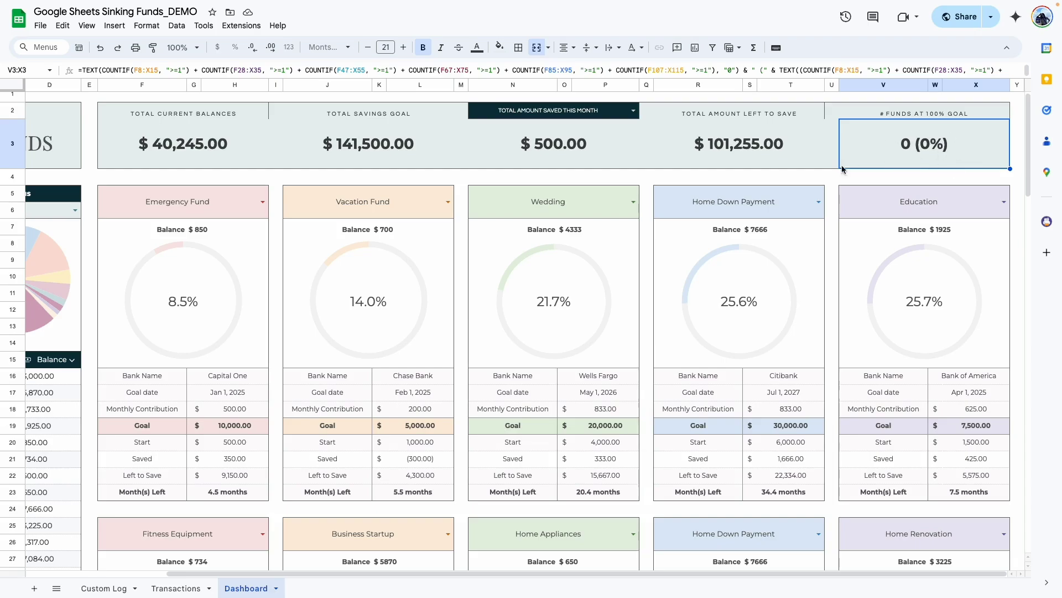
scroll(736, 219, "left", 2)
scroll(609, 214, "right", 2)
scroll(609, 214, "down", 3)
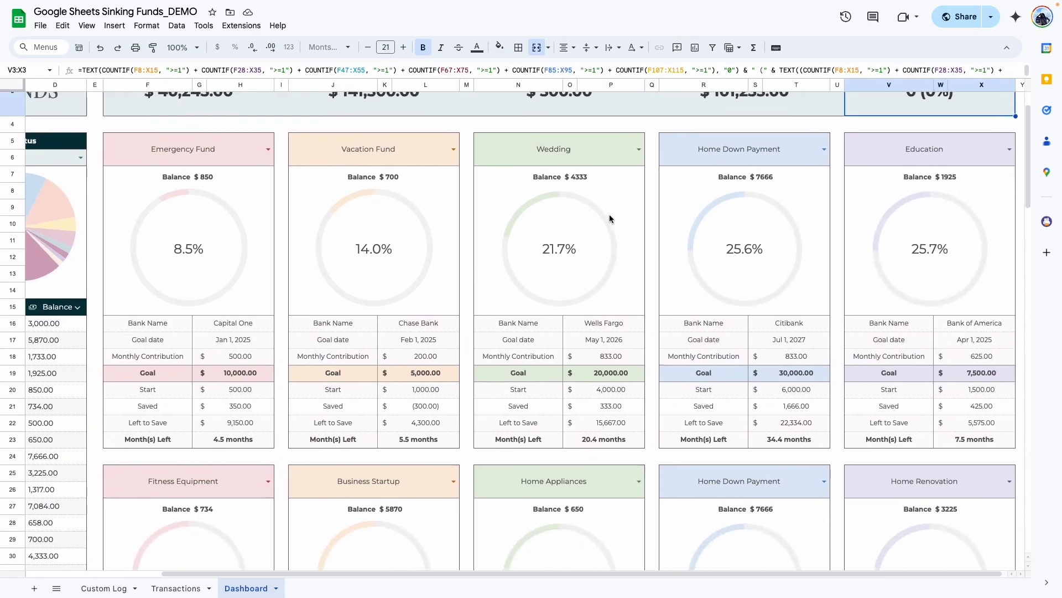
scroll(609, 215, "down", 14)
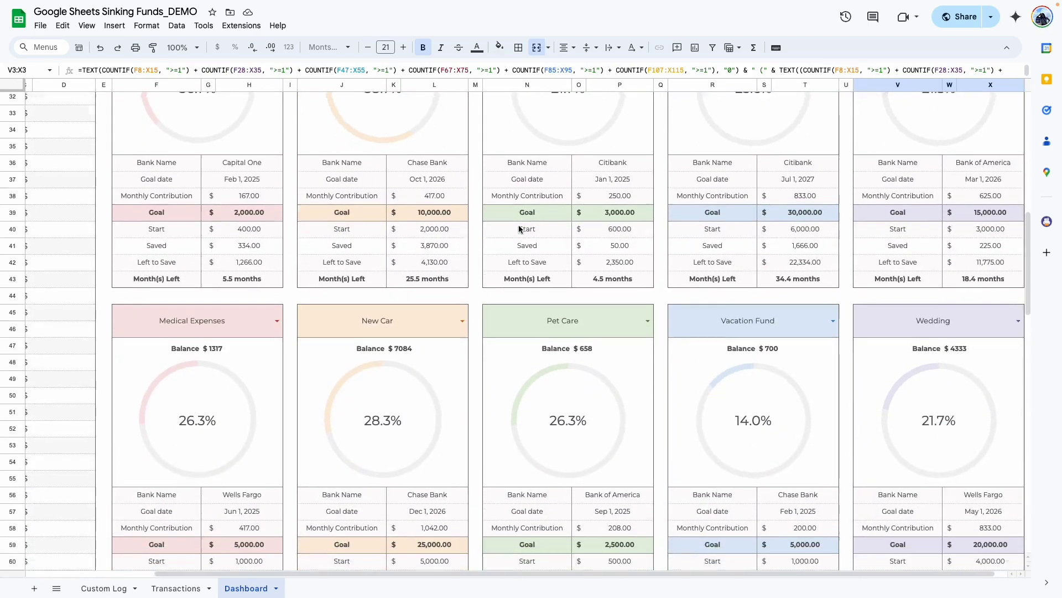
scroll(519, 229, "down", 6)
scroll(519, 228, "up", 18)
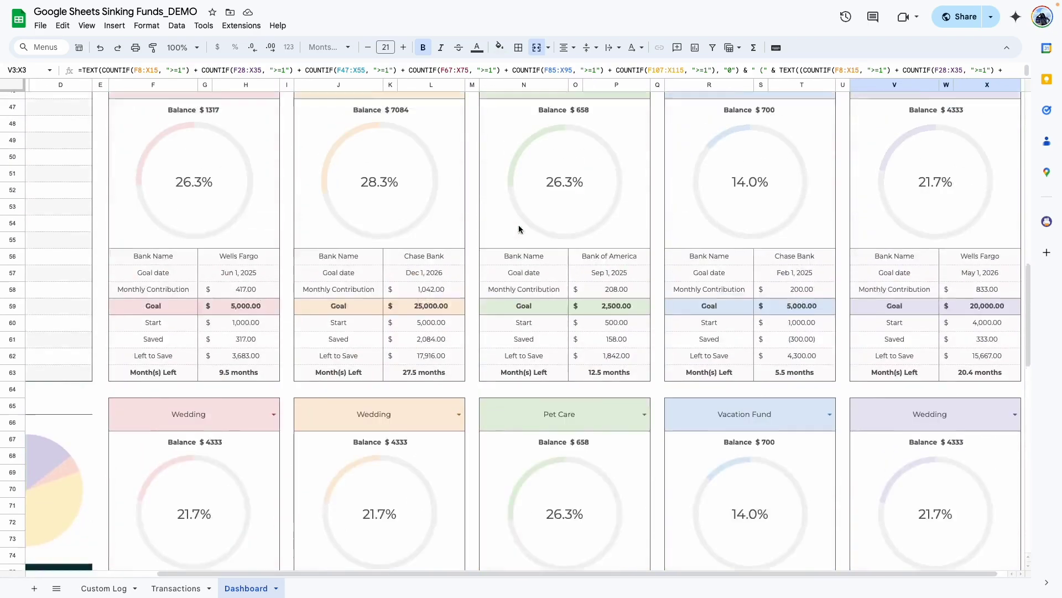
scroll(519, 214, "up", 5)
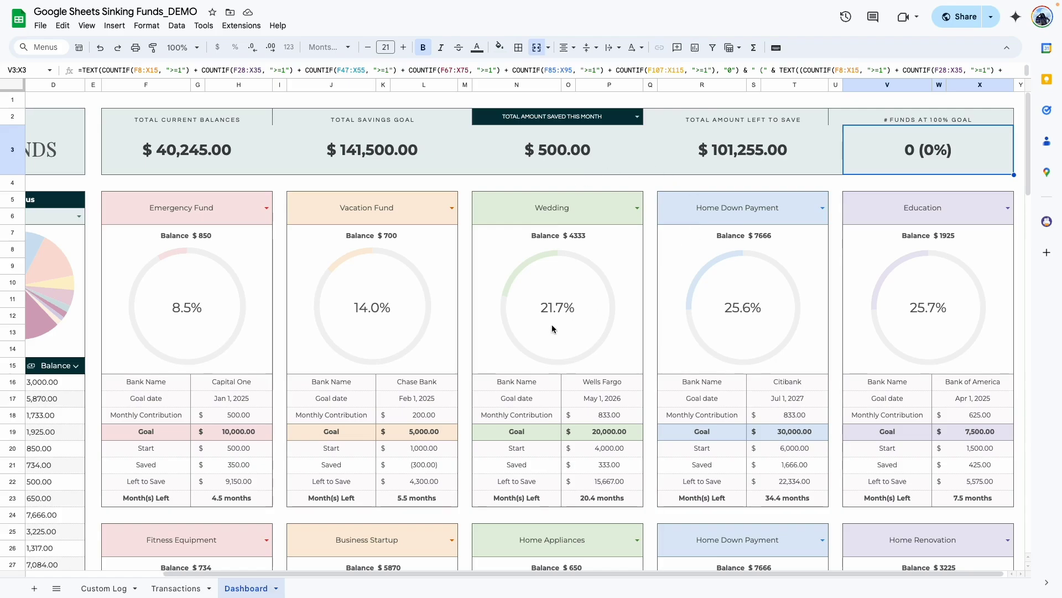
scroll(517, 335, "left", 3)
scroll(516, 335, "left", 1)
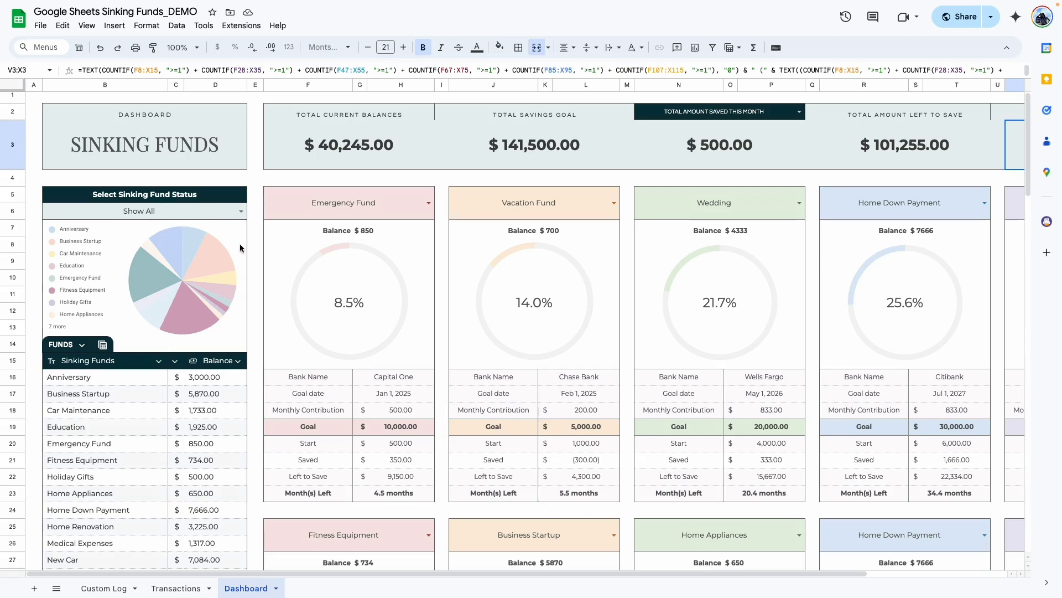
- Filter the fund list by Active, then Inactive, then Paused status
left_click(241, 212)
left_click(60, 227)
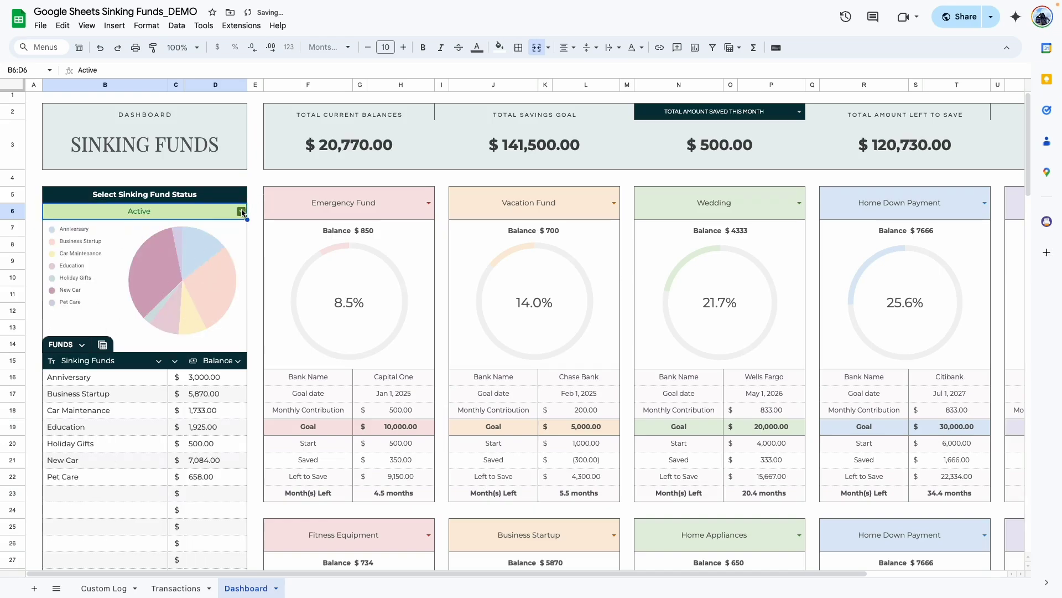
left_click(242, 212)
left_click(59, 239)
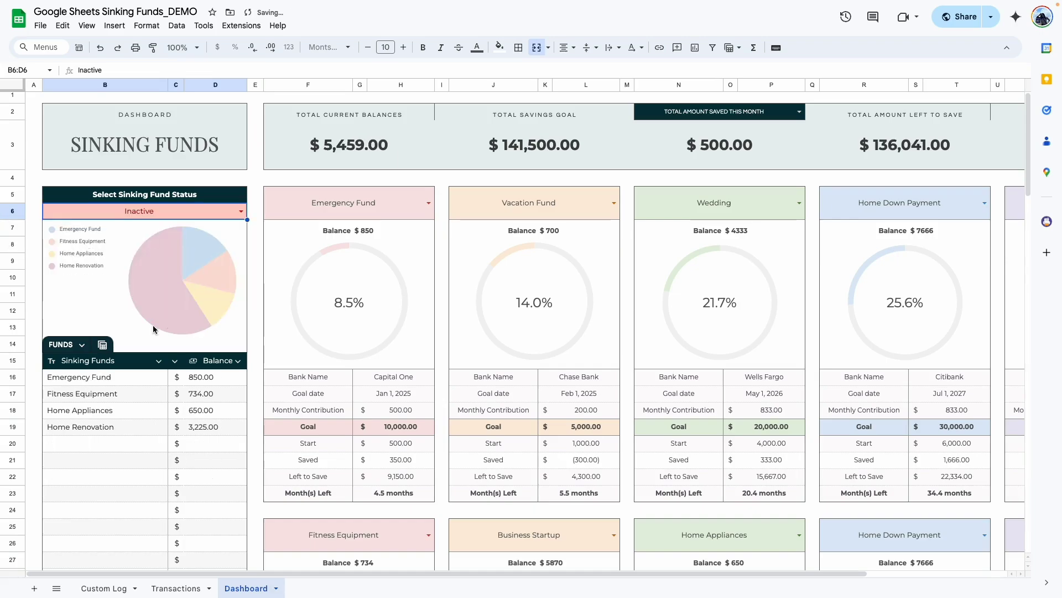
left_click(240, 212)
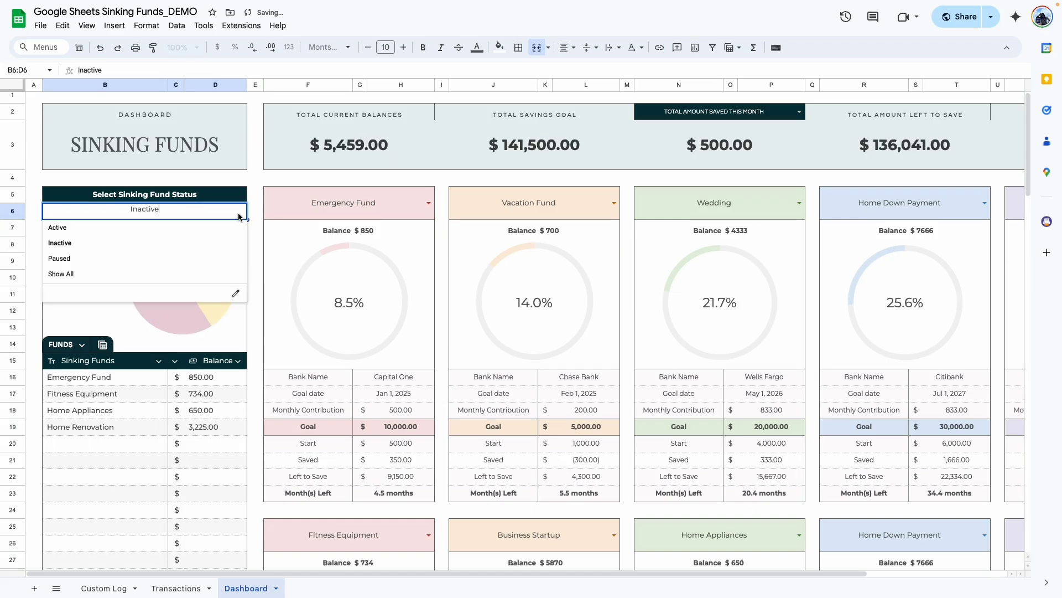
left_click(61, 259)
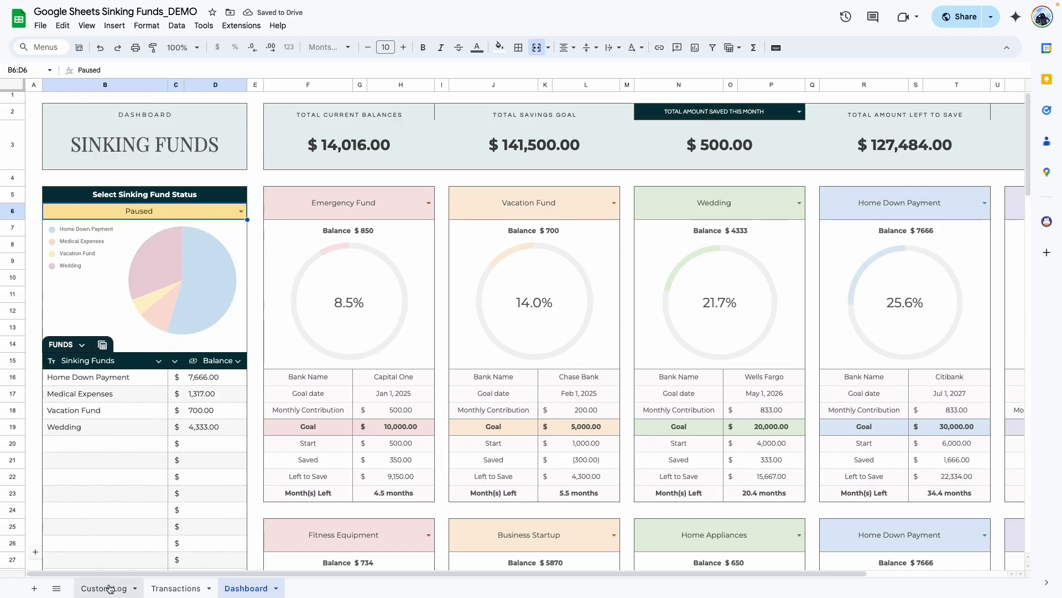
left_click(255, 294)
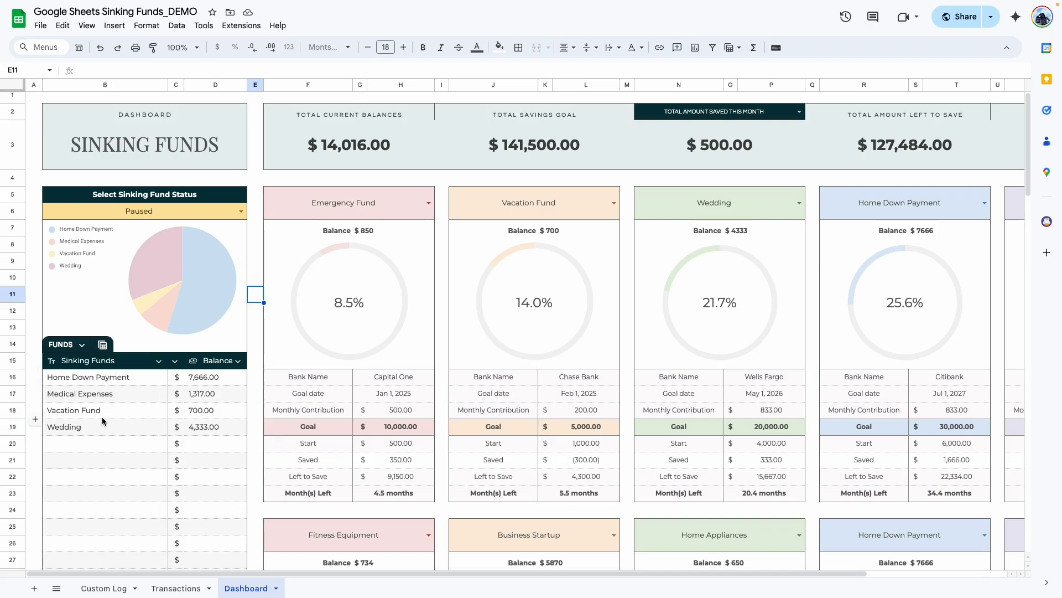
- Filter by Active again, reset to Show All, and view the $40,245.00 Total Balance chart
left_click(241, 210)
left_click(89, 230)
scroll(125, 365, "down", 1)
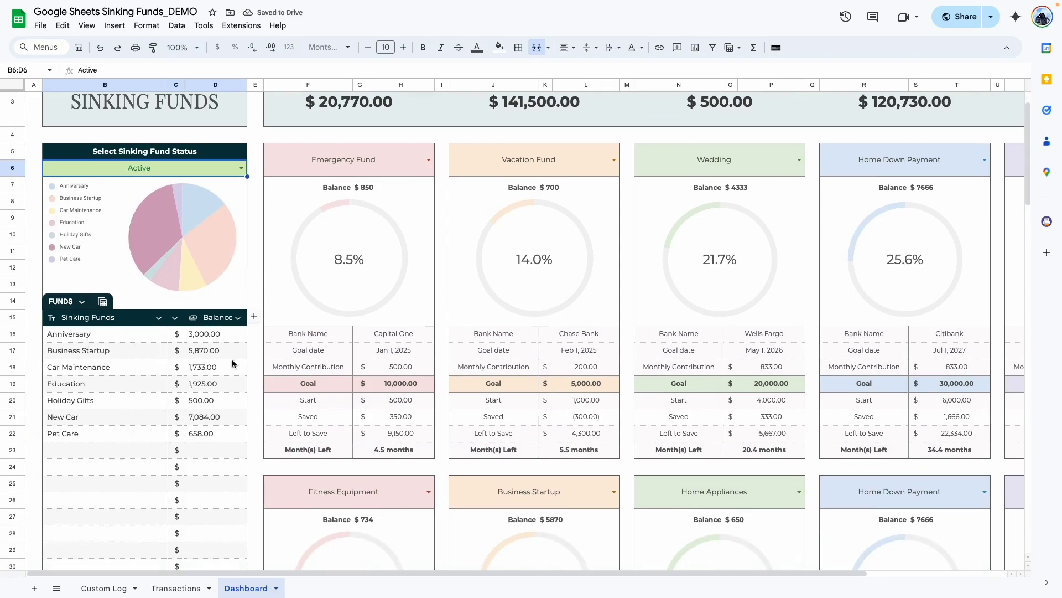
left_click(241, 167)
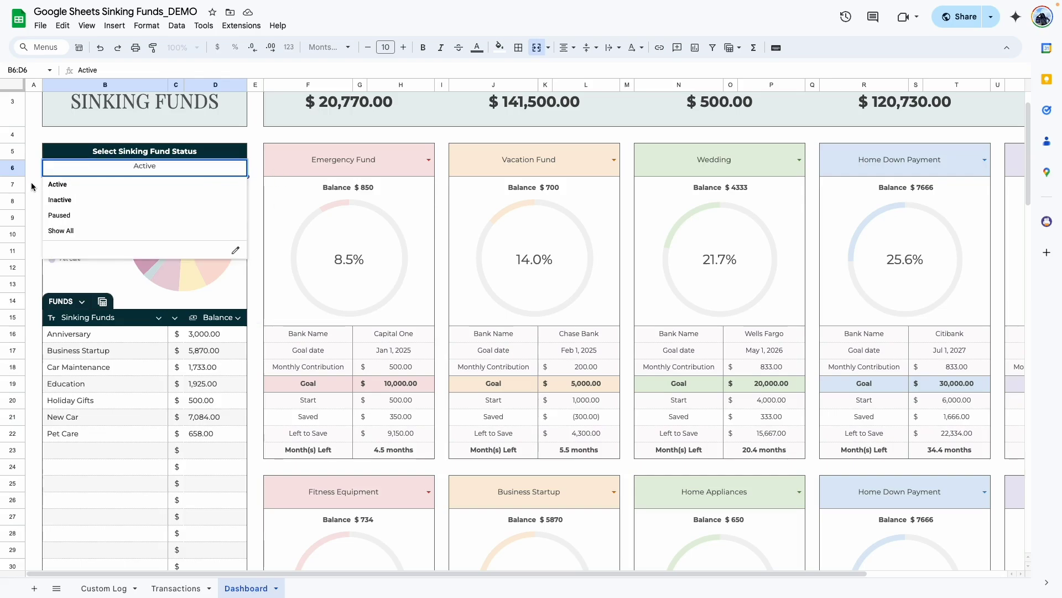
left_click(66, 231)
scroll(80, 385, "down", 3)
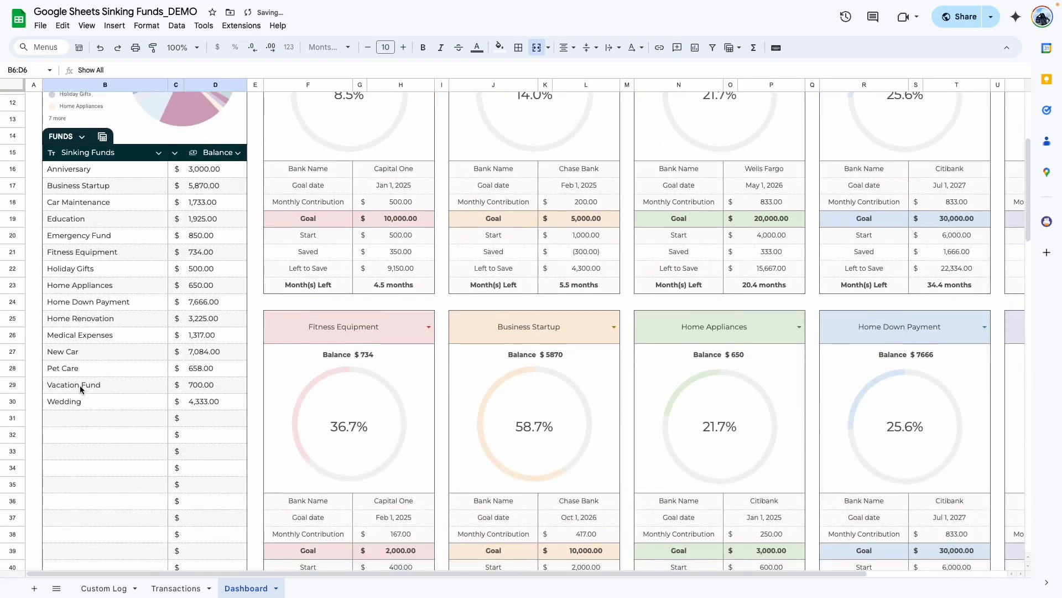
scroll(80, 385, "up", 2)
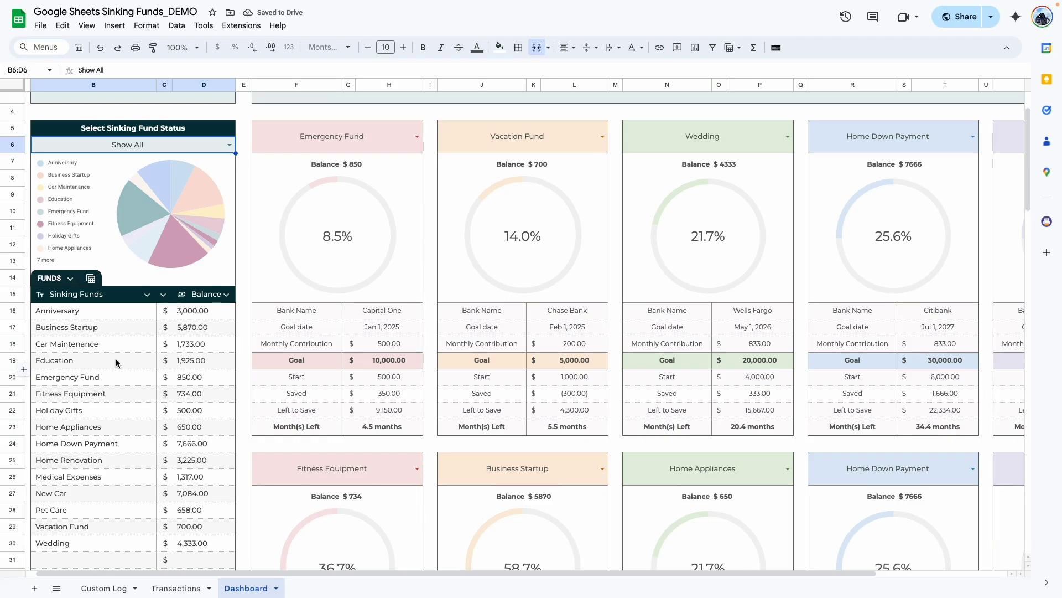
scroll(115, 359, "left", 1)
scroll(115, 359, "down", 5)
scroll(115, 358, "down", 10)
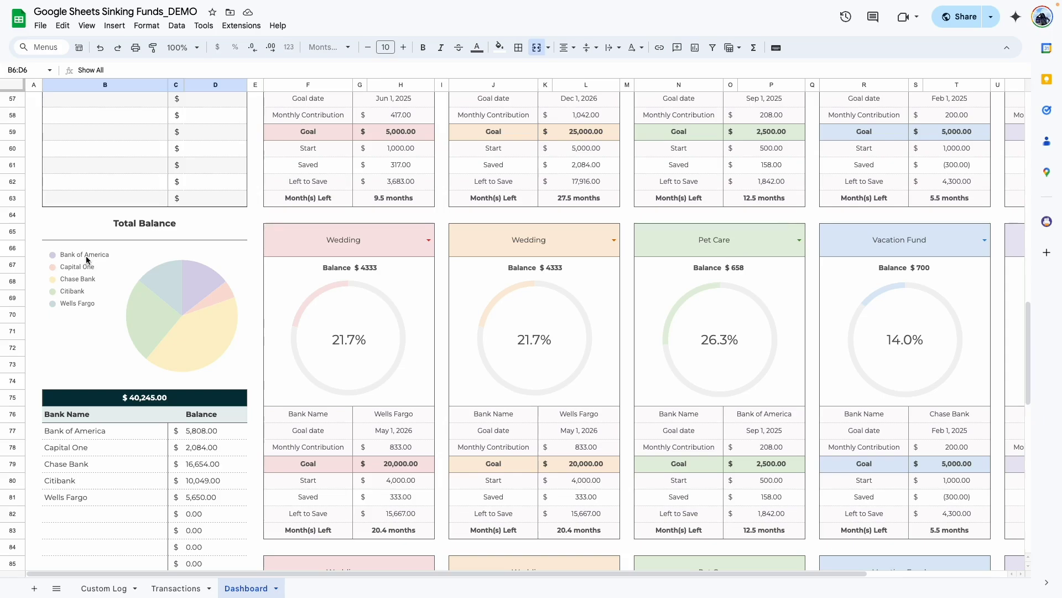
left_click(108, 586)
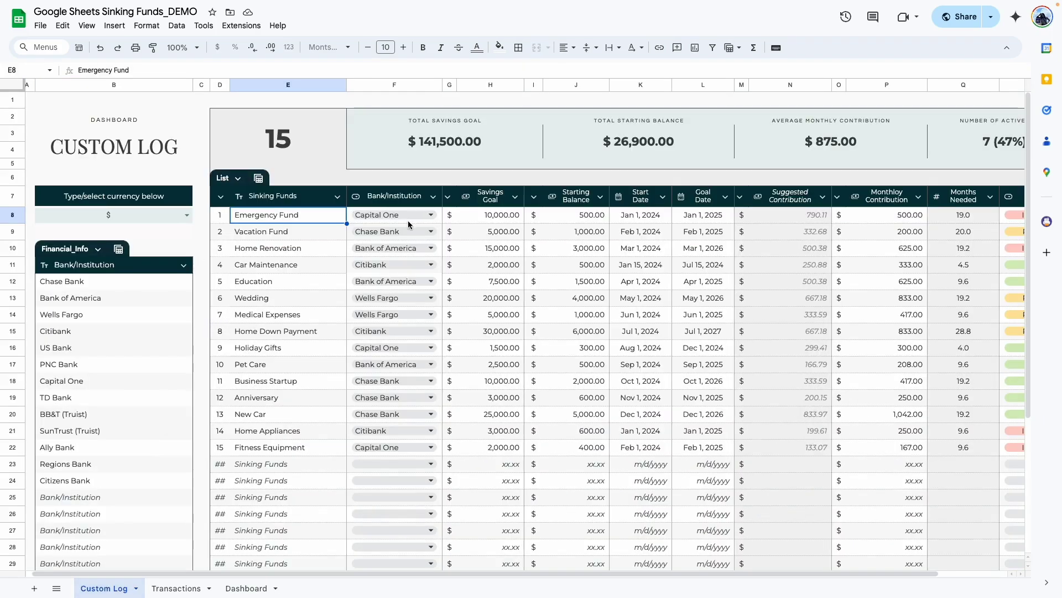
left_click(167, 588)
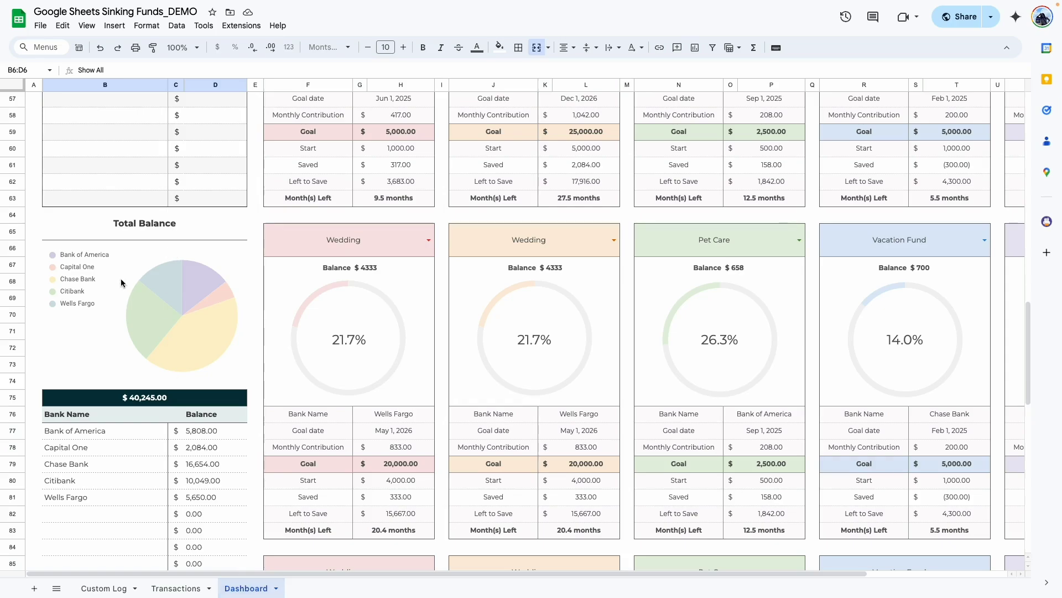
left_click(164, 338)
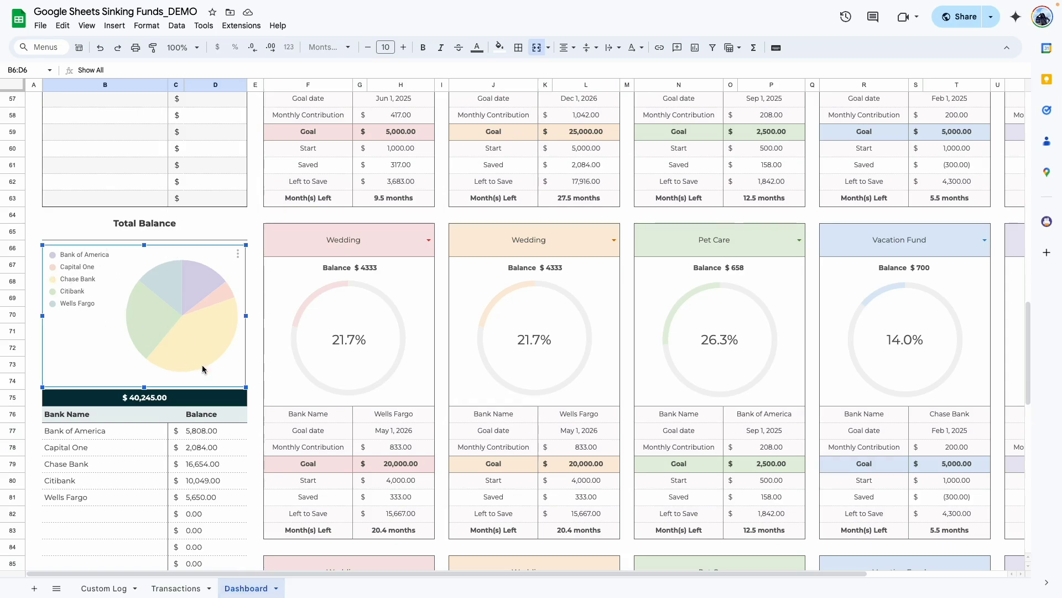
left_click(105, 536)
scroll(132, 347, "down", 2)
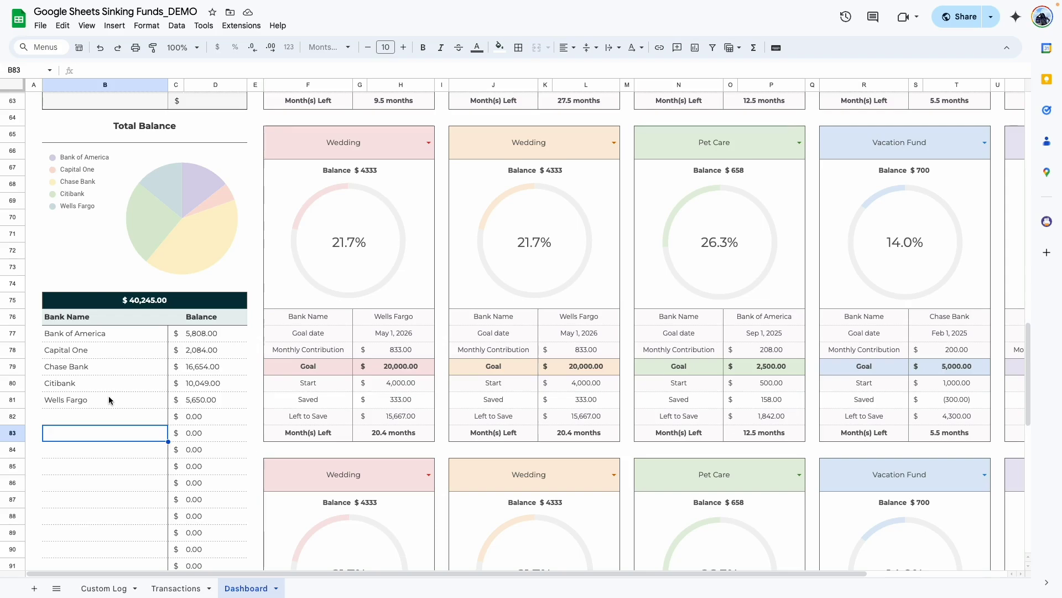
scroll(109, 398, "down", 6)
left_click(105, 421)
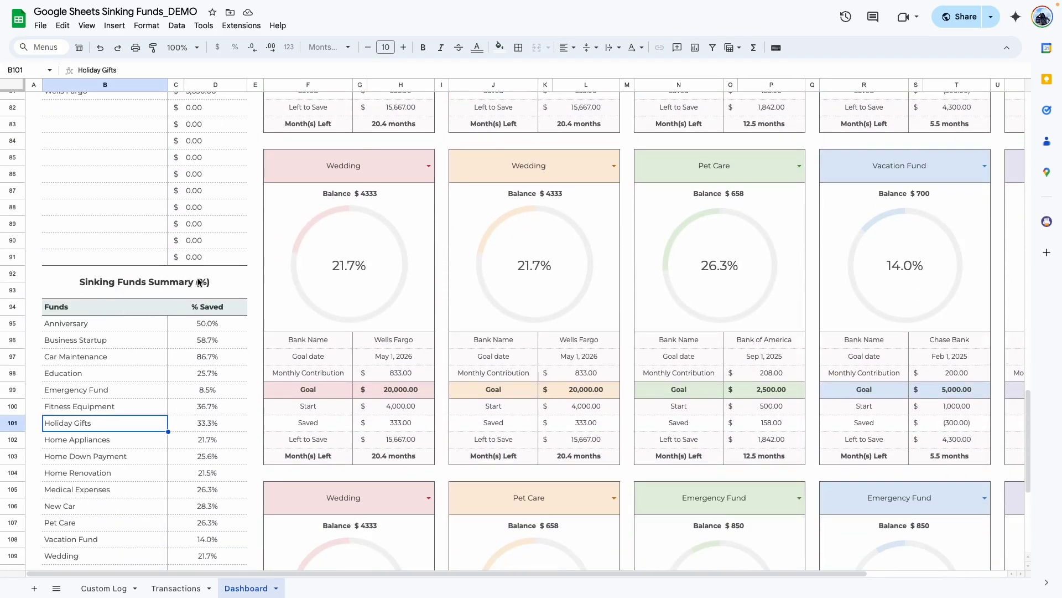
scroll(126, 341, "down", 1)
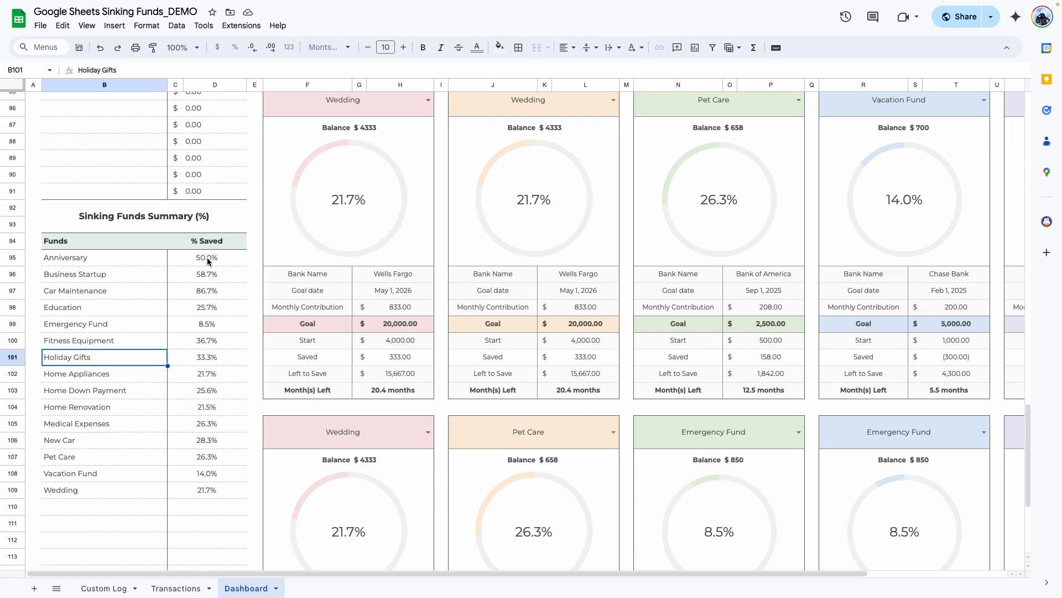
scroll(358, 250, "up", 1)
scroll(358, 251, "right", 1)
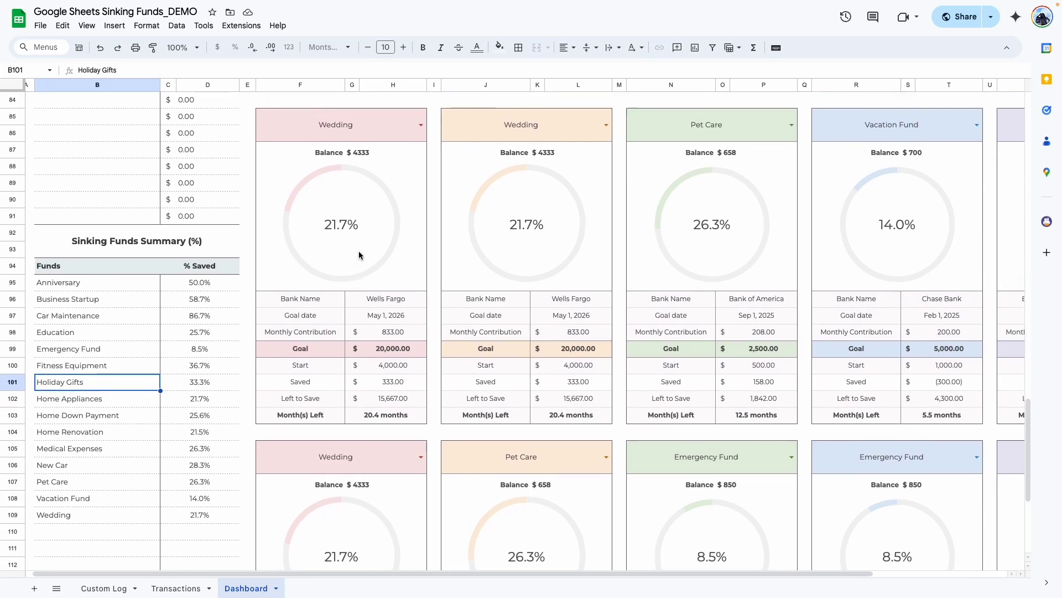
- Delete the fund names from the Emergency Fund, Vacation Fund, Wedding, Home Down Payment and Education cards
scroll(207, 400, "up", 20)
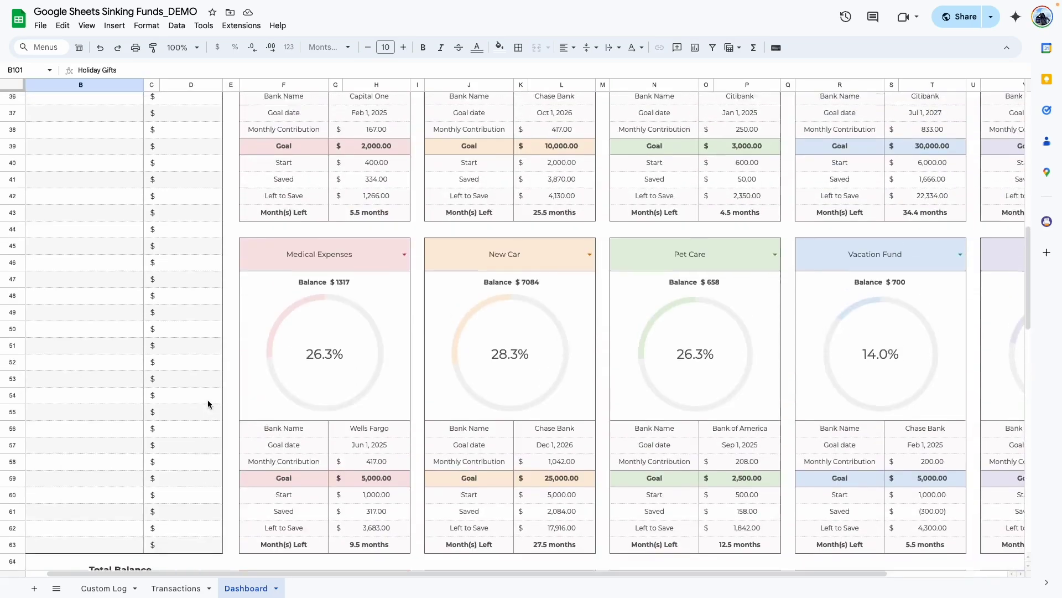
scroll(374, 341, "right", 3)
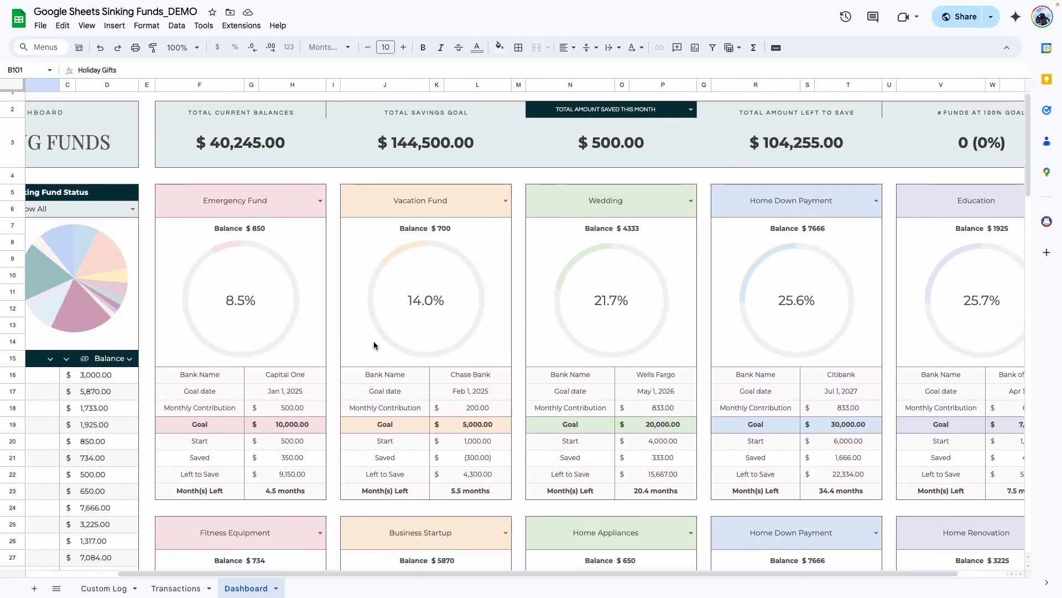
scroll(374, 341, "right", 2)
scroll(374, 341, "down", 1)
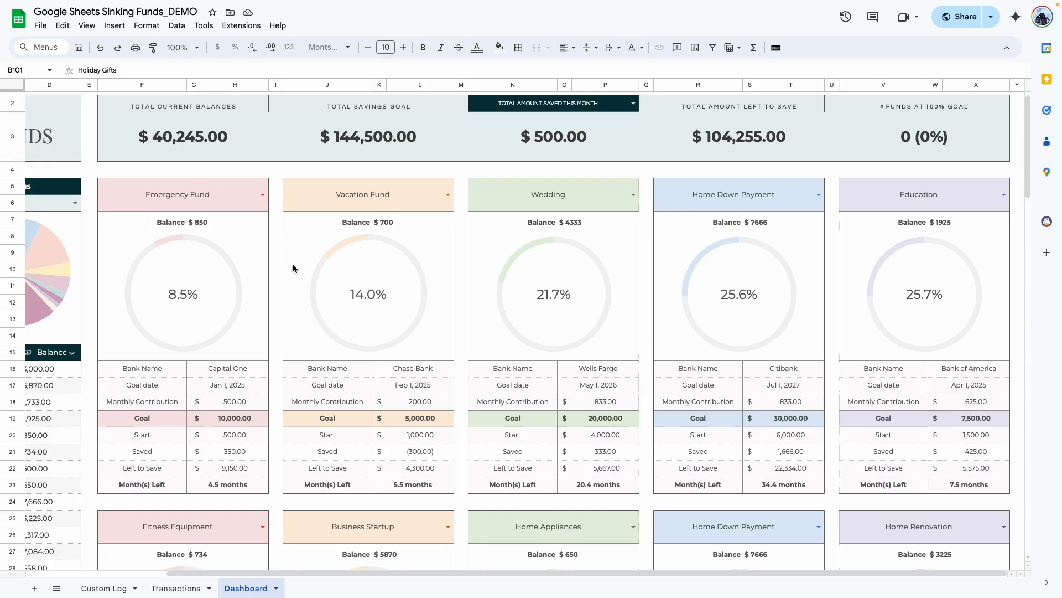
left_click(149, 197)
key("Delete")
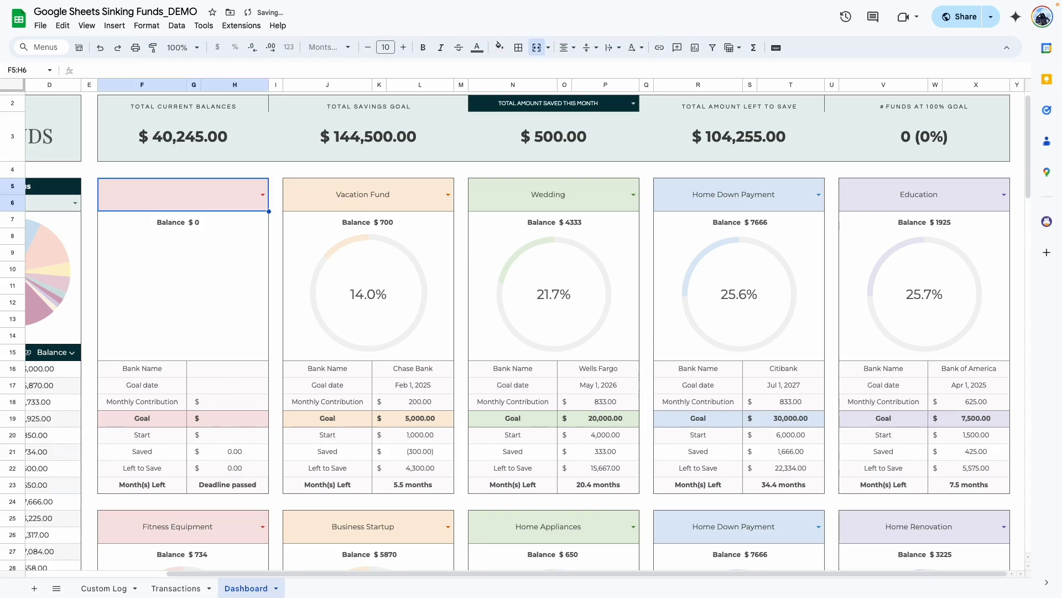
left_click(321, 187)
key("Delete")
left_click(542, 191)
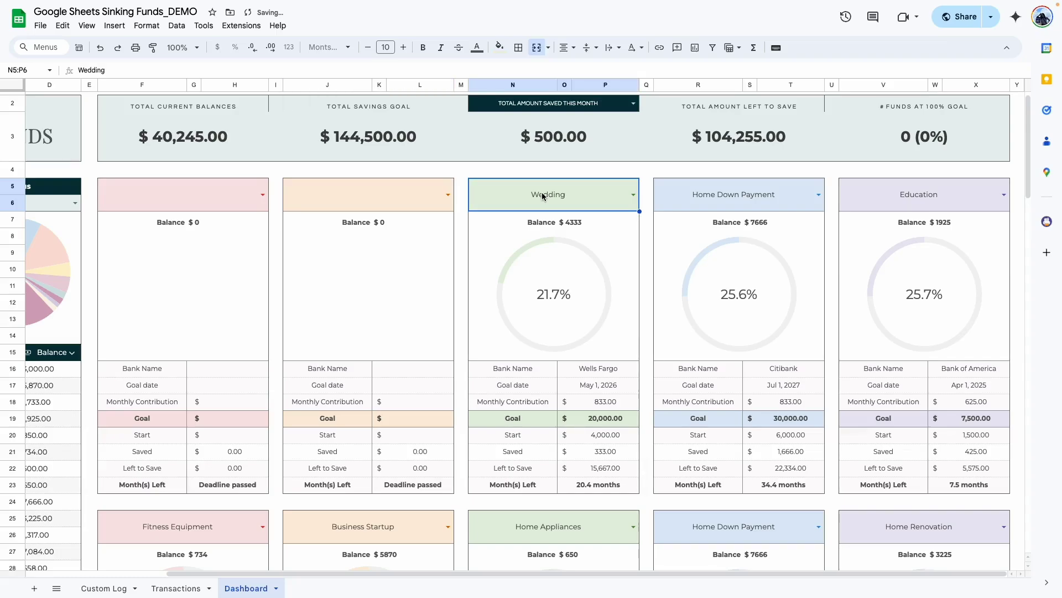
key("Delete")
key("Right")
key("Right")
key("Delete")
key("Right")
key("Right")
scroll(242, 439, "down", 1)
key("Delete")
scroll(260, 219, "up", 2)
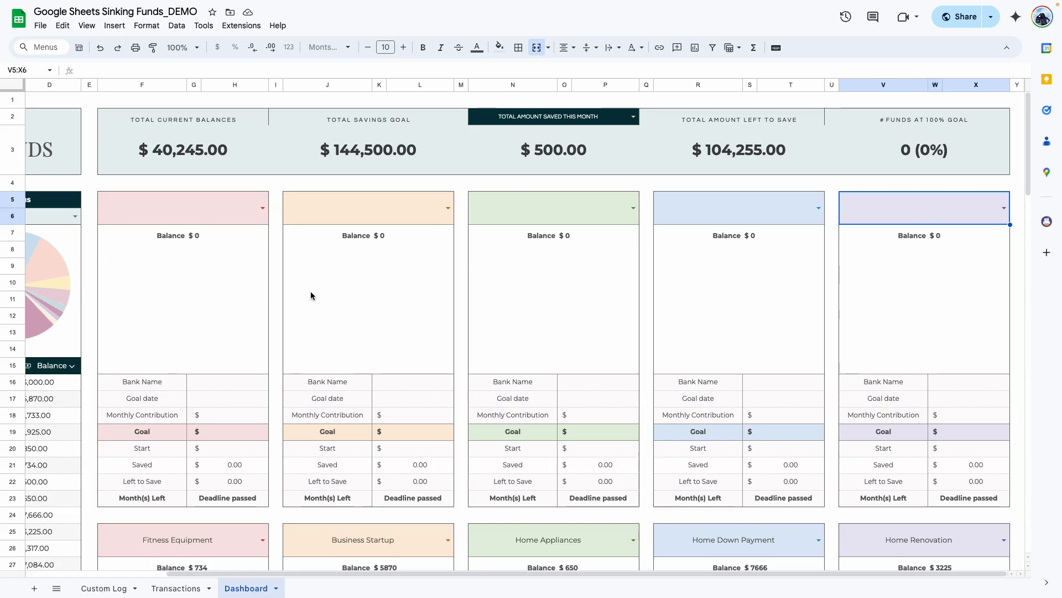
- Assign Emergency Fund to the first card and check the Monthly Contribution formula in H18
left_click(263, 208)
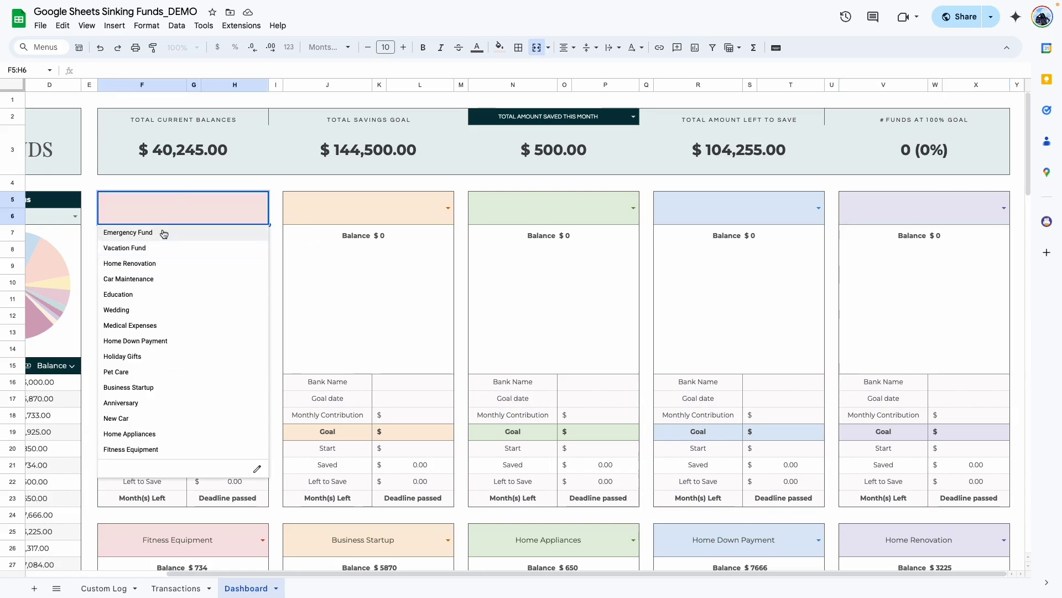
left_click(163, 233)
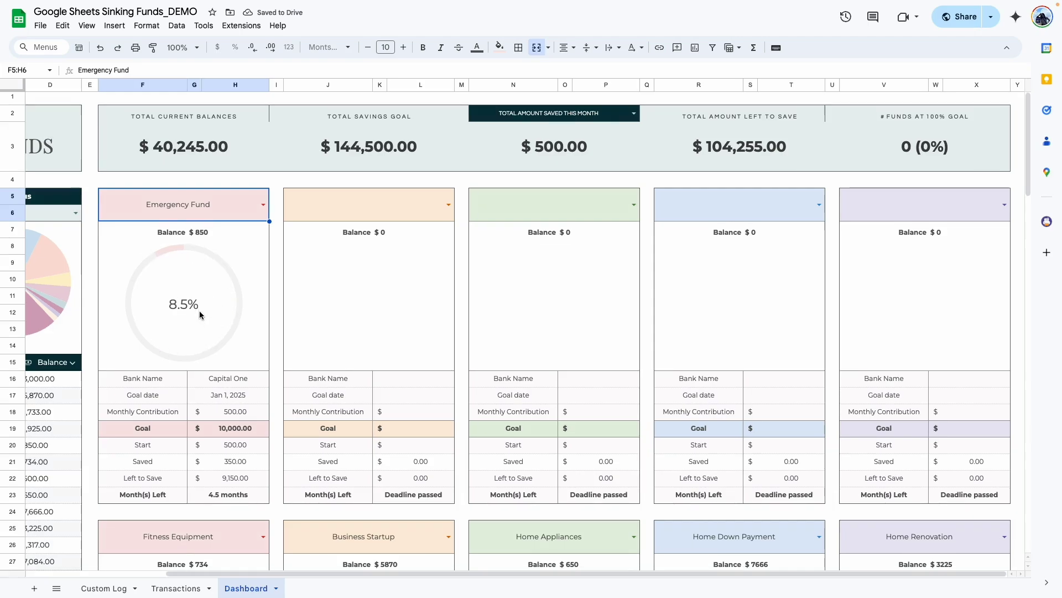
scroll(200, 310, "down", 1)
left_click(232, 360)
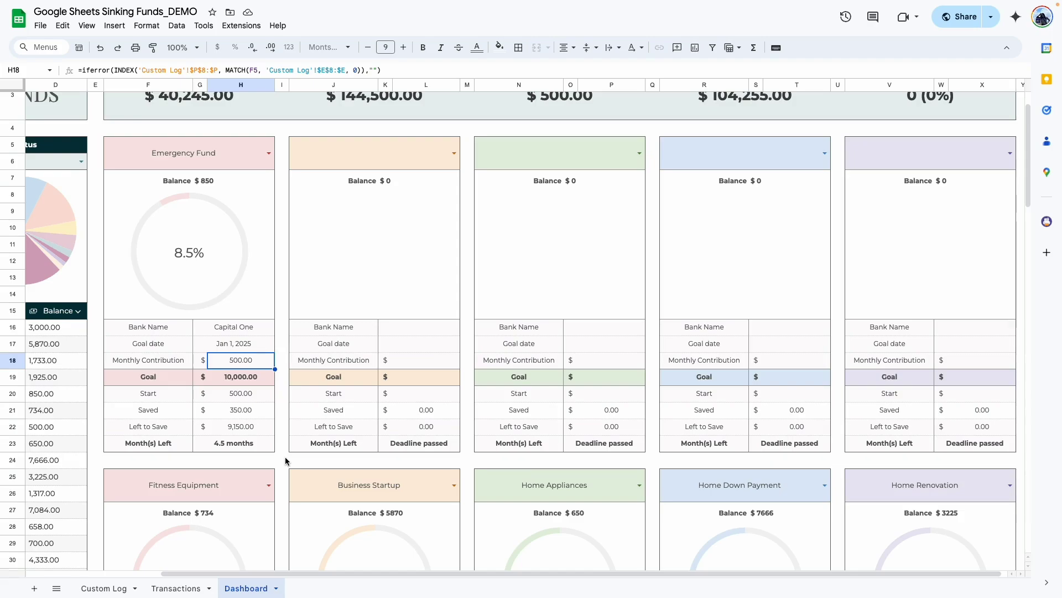
scroll(286, 461, "up", 2)
- Assign Vacation Fund, Home Renovation, Education and Wedding to the second through fifth cards
left_click(449, 208)
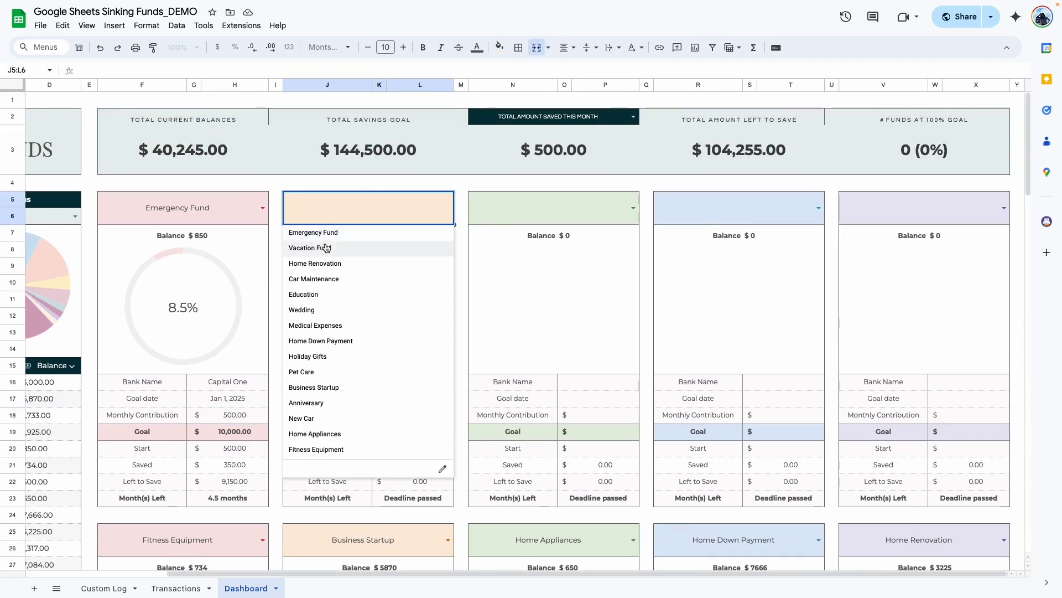
left_click(327, 247)
left_click(633, 208)
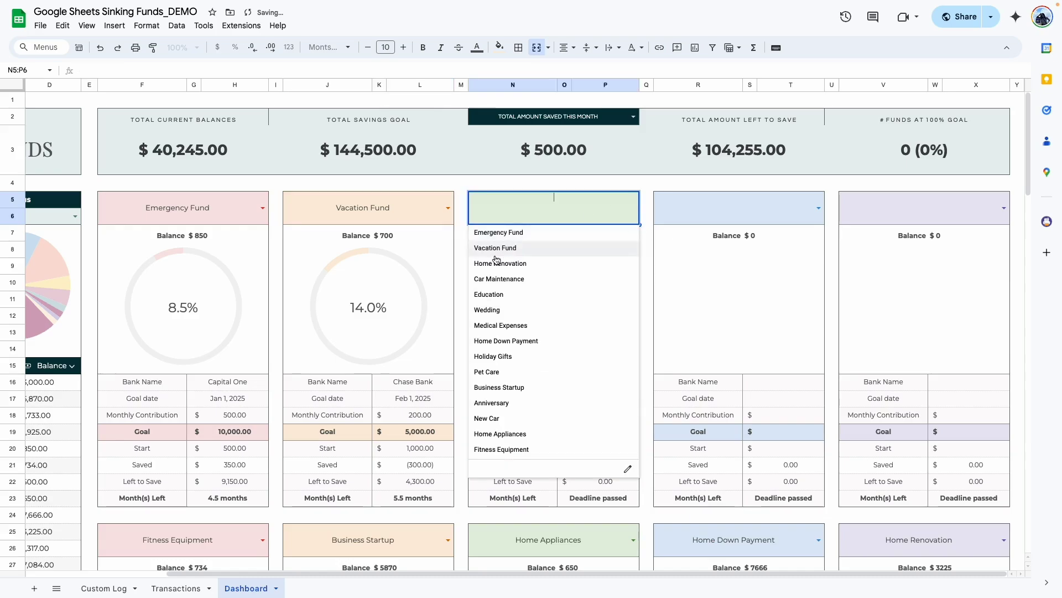
left_click(497, 262)
scroll(740, 184, "down", 1)
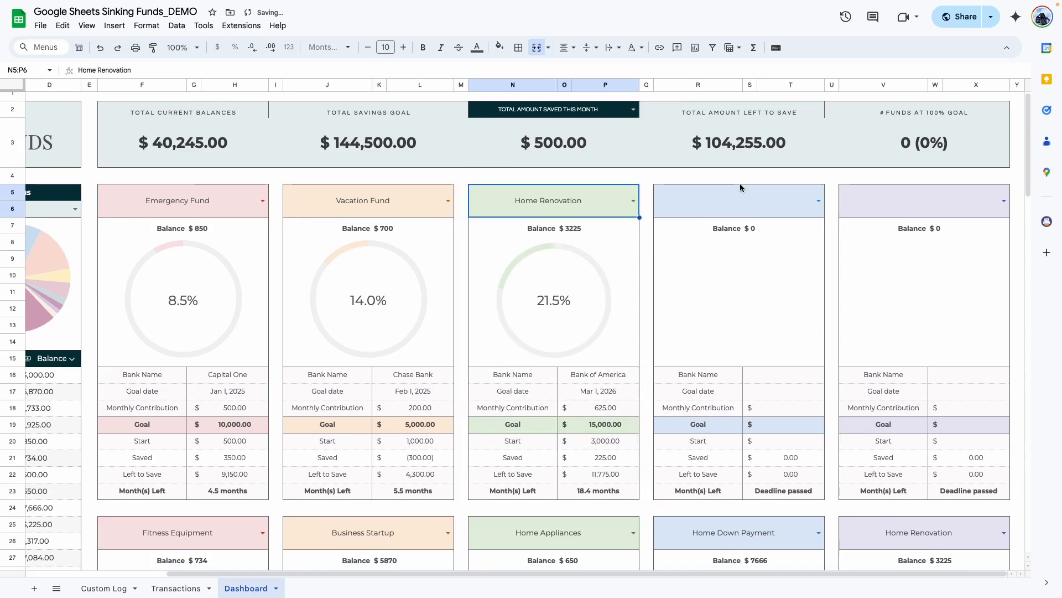
left_click(818, 202)
left_click(690, 285)
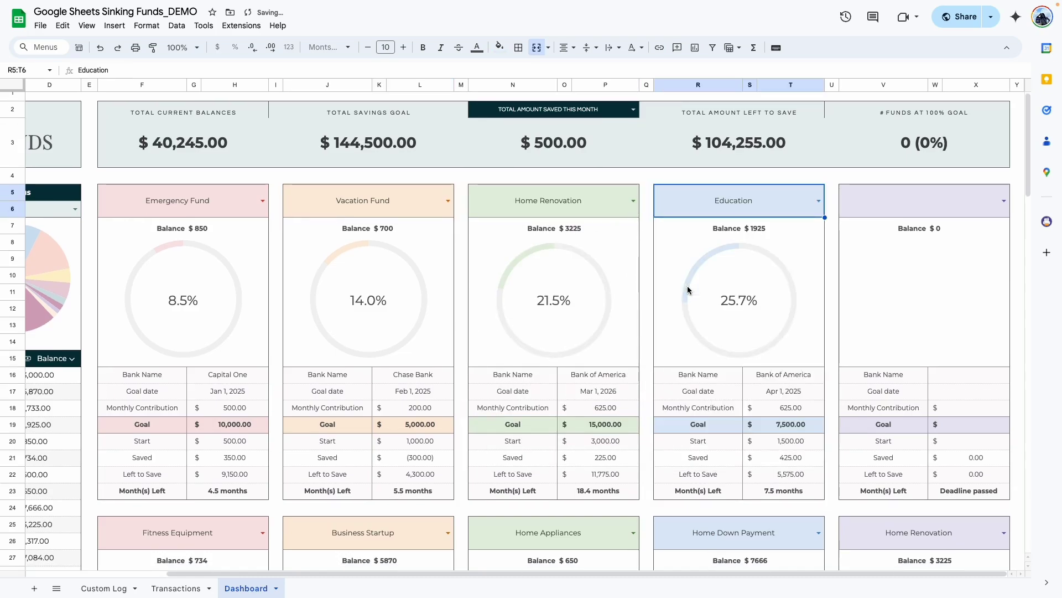
left_click(1004, 201)
left_click(877, 302)
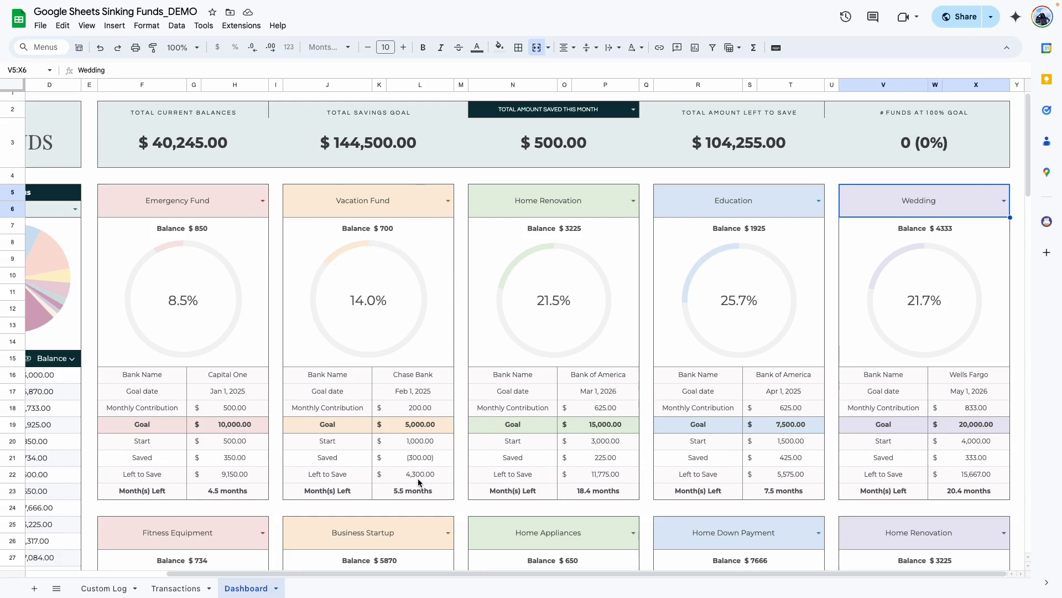
- Enter Vacation Fund, Deposit and 4300 in Transactions row 41, then return to the Dashboard
left_click(173, 588)
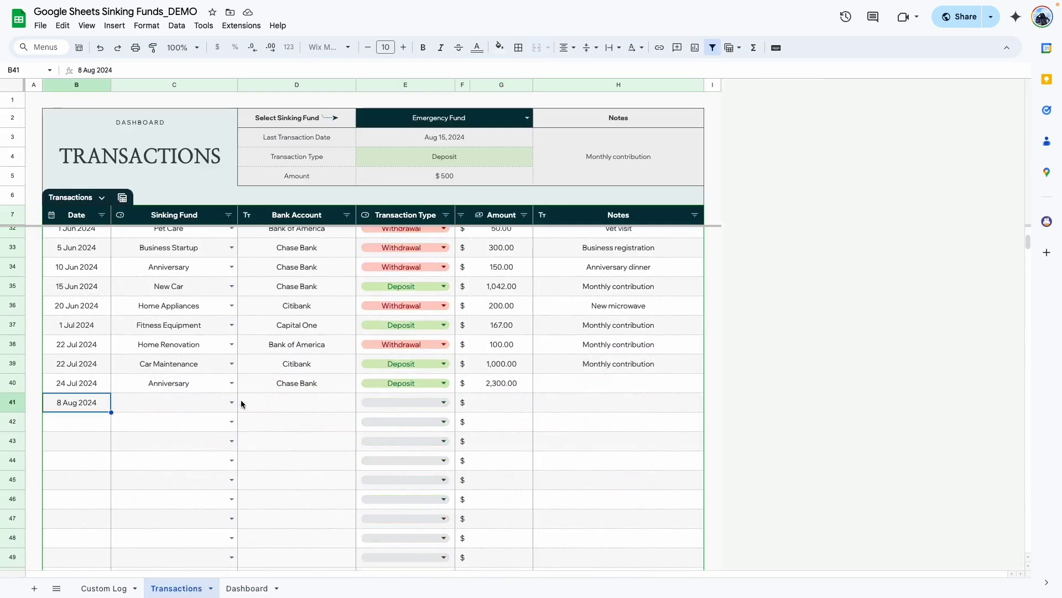
left_click(231, 402)
left_click(156, 433)
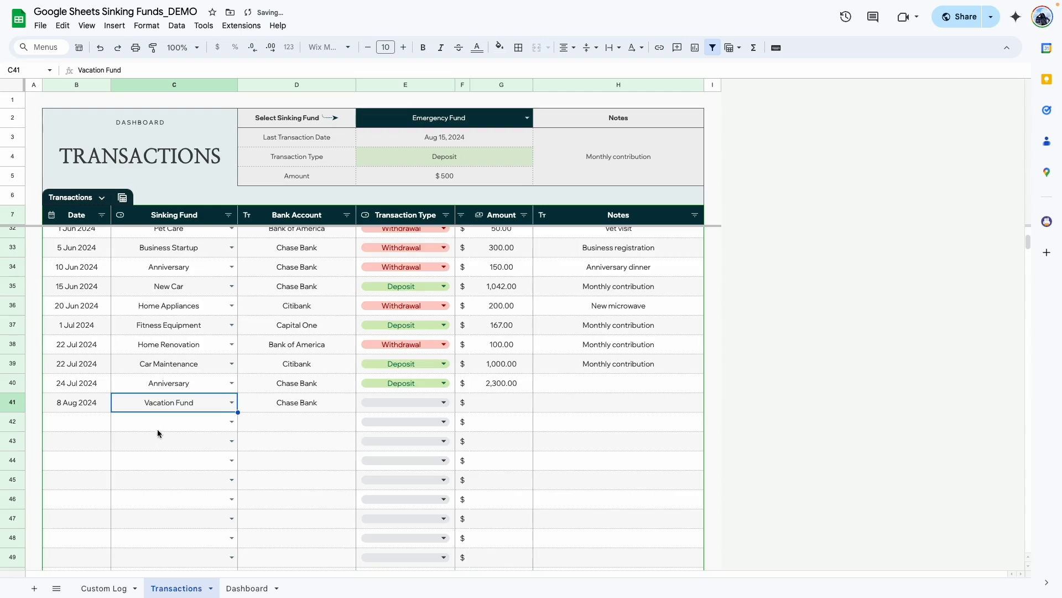
left_click(442, 402)
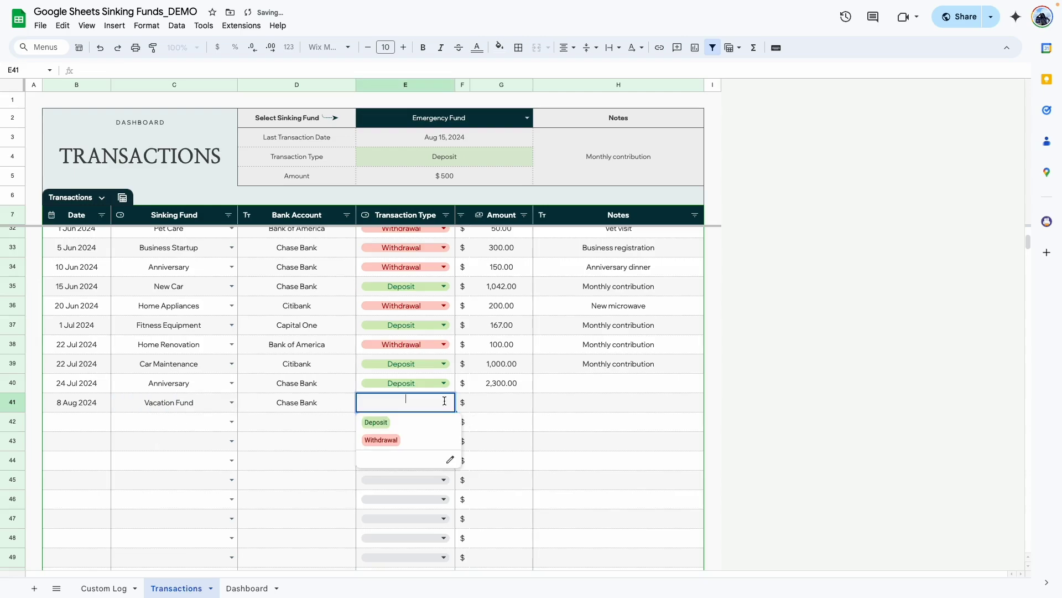
left_click(399, 423)
left_click(510, 409)
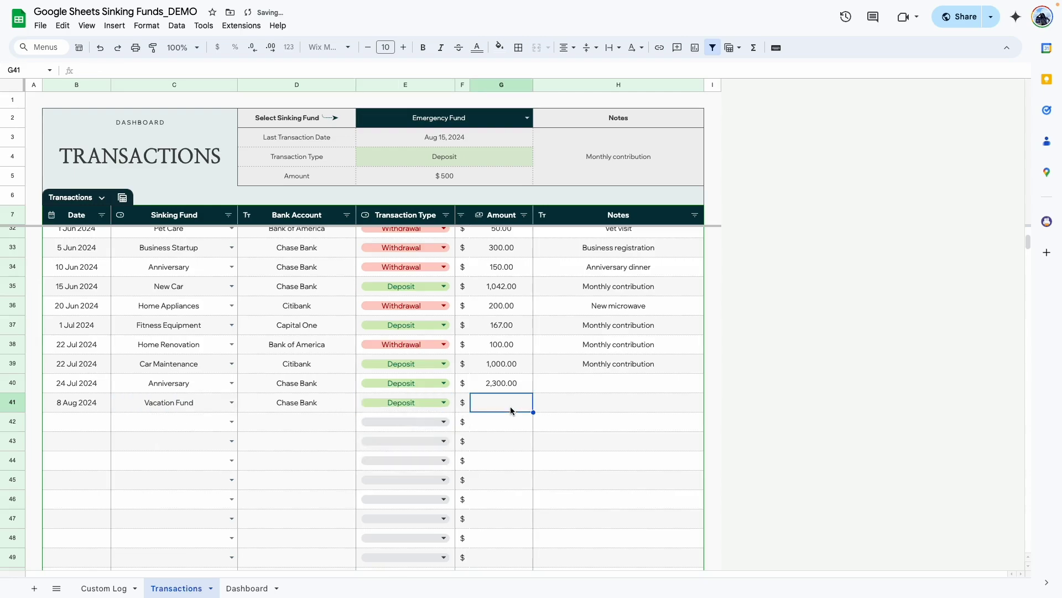
type("4300")
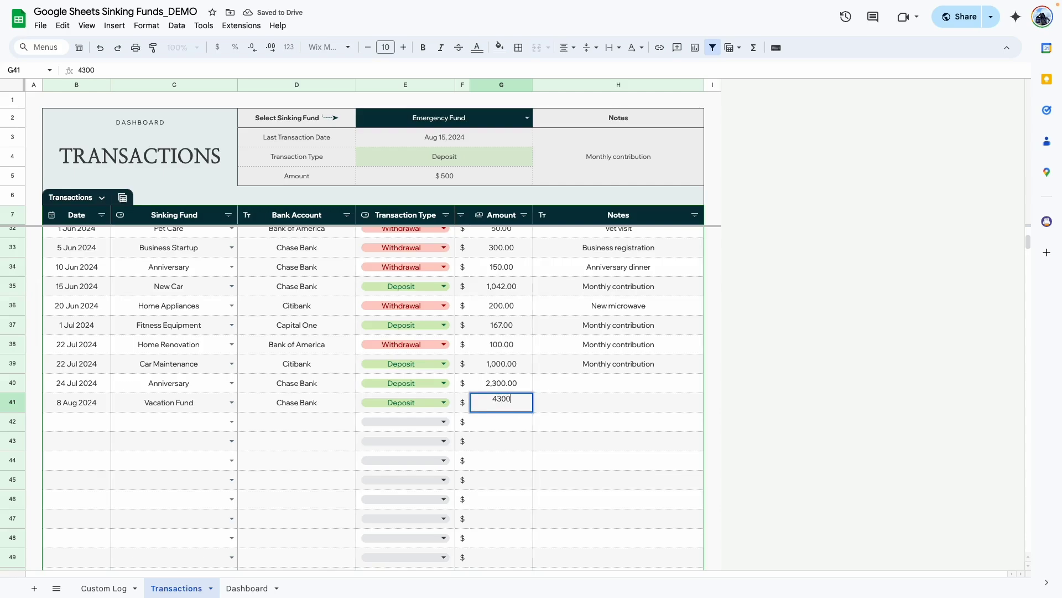
key("Return")
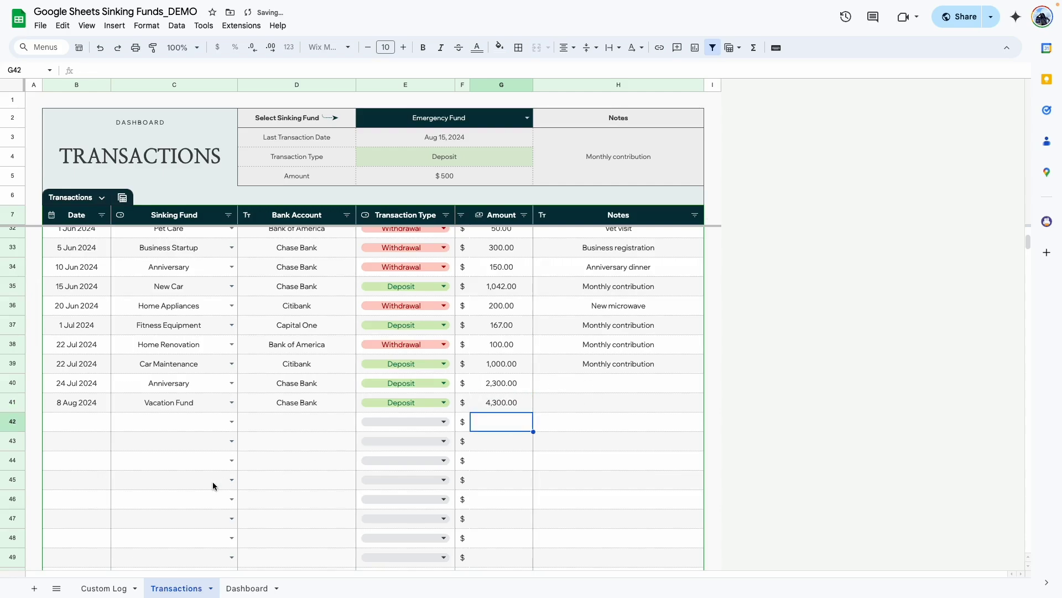
left_click(241, 587)
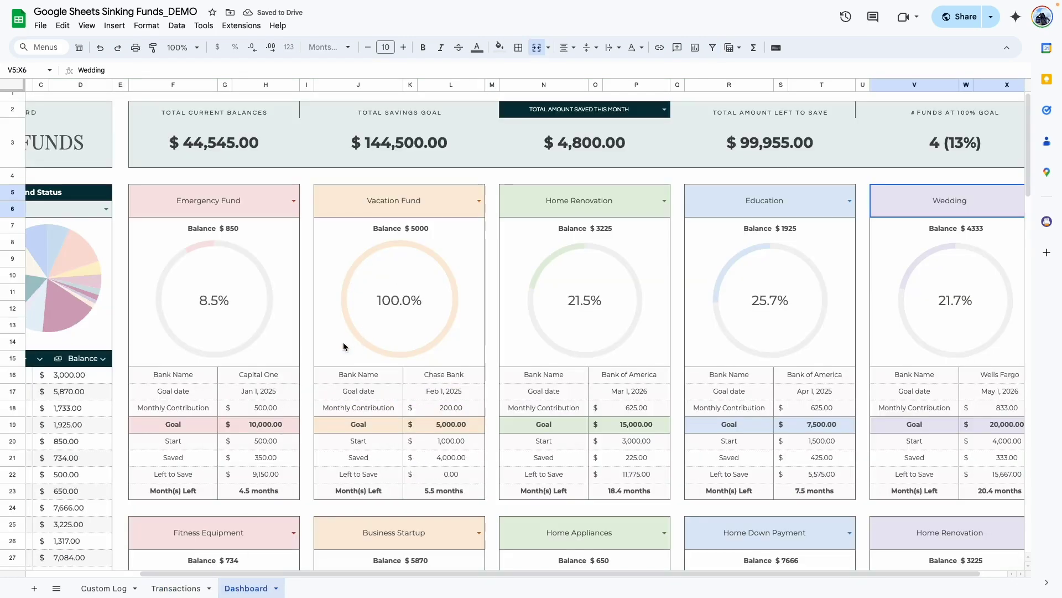
- Delete the three duplicate Vacation Fund card headers at R45, R65 and R85
scroll(379, 347, "right", 1)
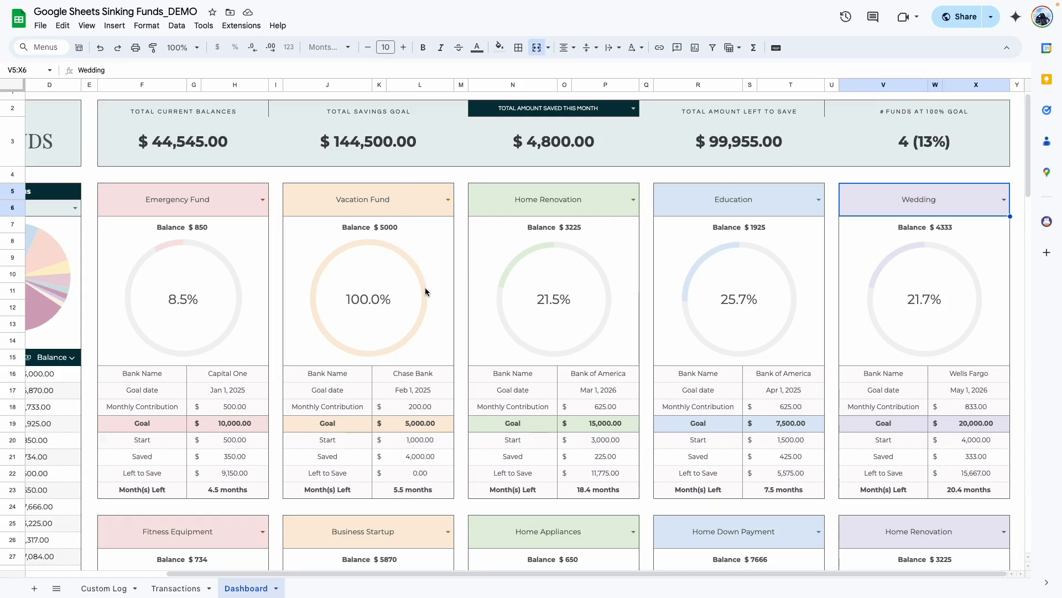
scroll(425, 289, "down", 10)
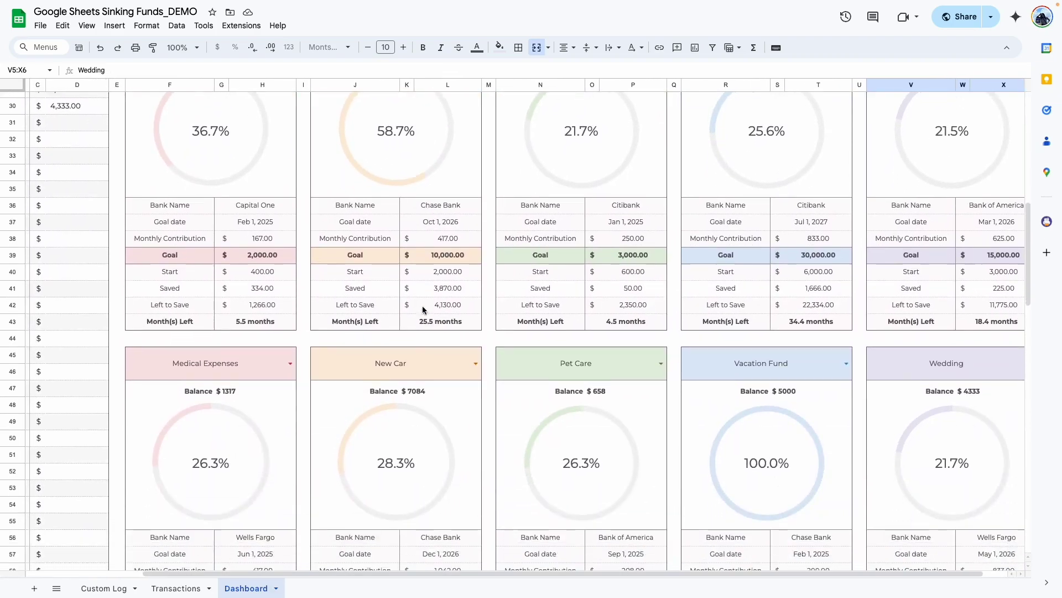
scroll(419, 354, "down", 2)
scroll(553, 249, "right", 1)
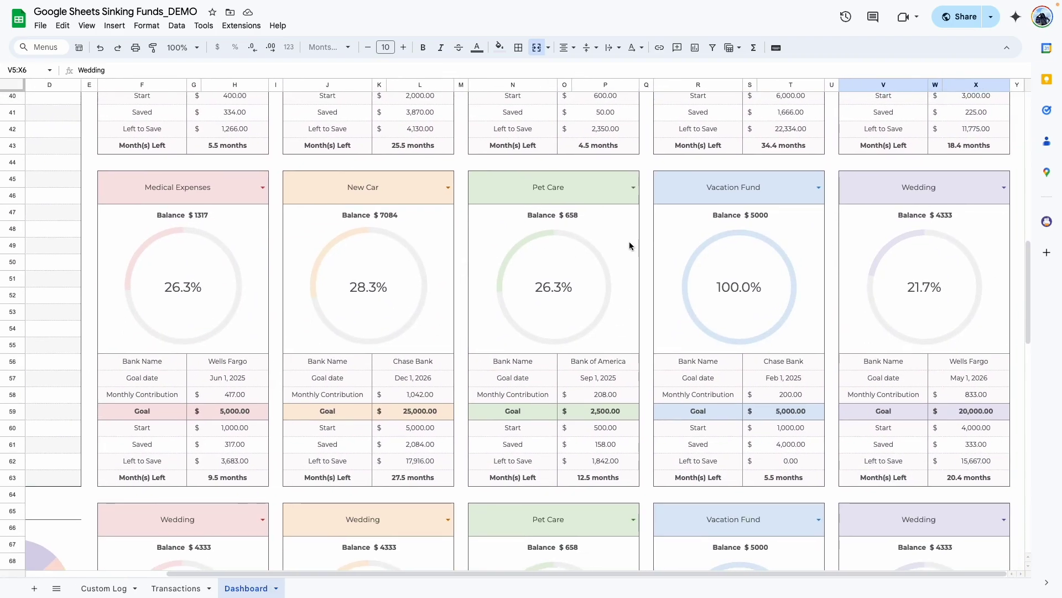
left_click(689, 193)
key("Delete")
scroll(503, 297, "down", 5)
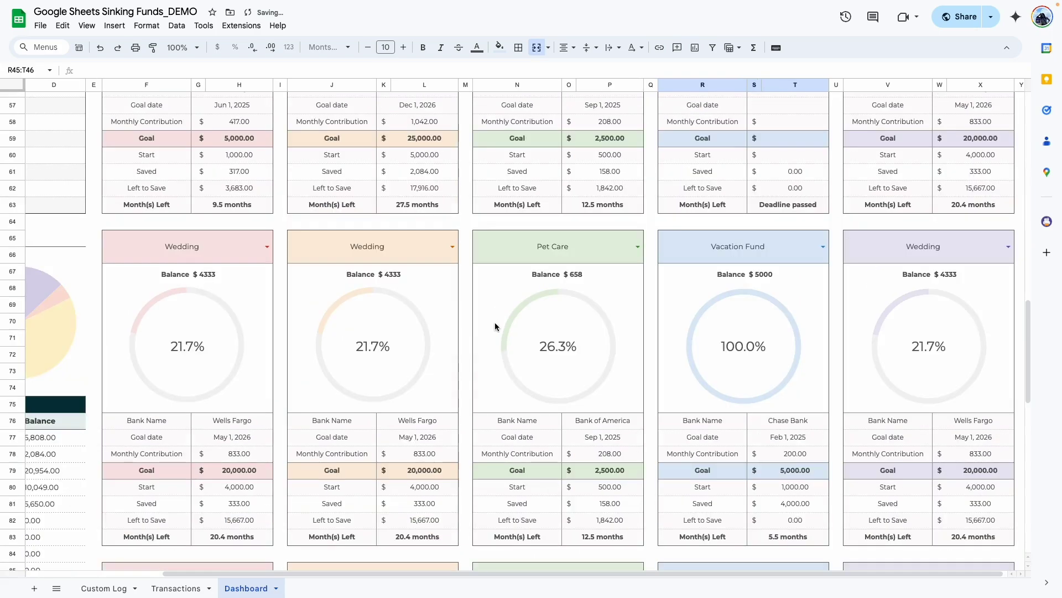
left_click(691, 249)
key("Delete")
scroll(471, 320, "down", 5)
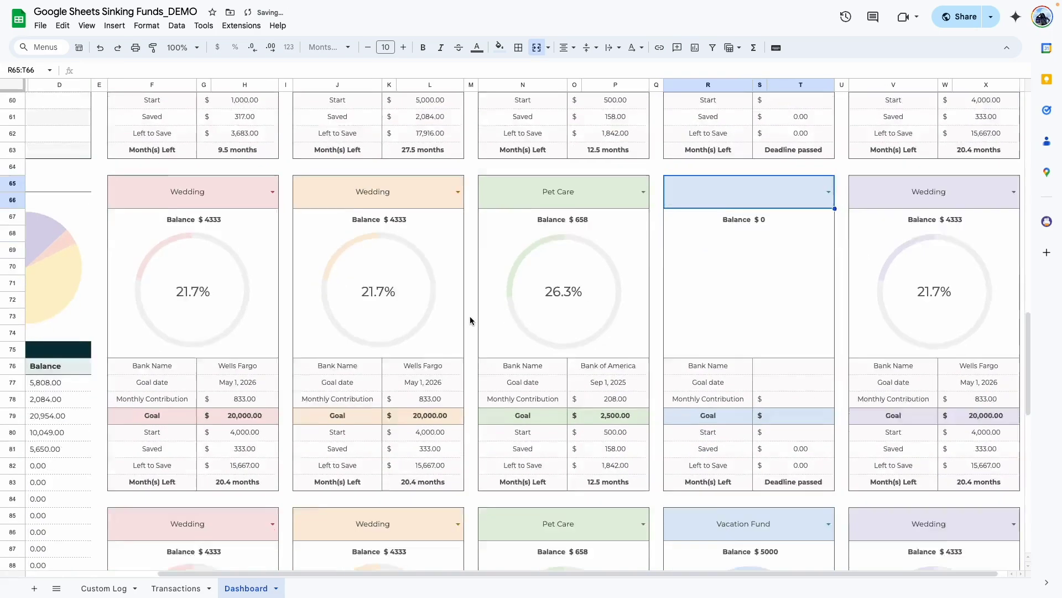
left_click(722, 285)
key("Delete")
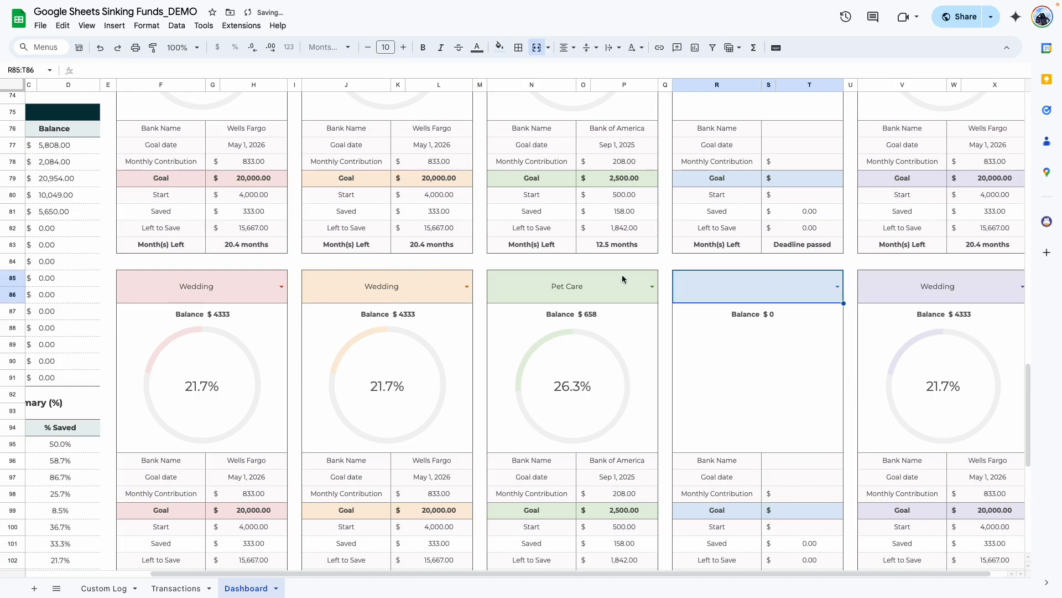
scroll(540, 429, "up", 2)
scroll(540, 429, "up", 20)
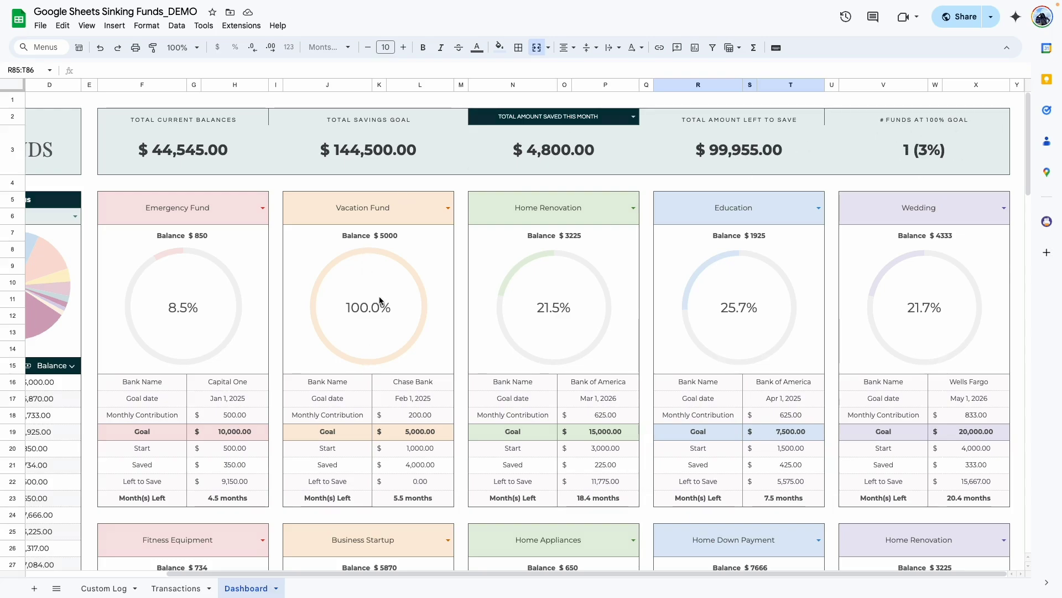
- Delete the Business Startup, Home Appliances, Home Down Payment and Home Renovation card headers in row 25
scroll(380, 302, "down", 4)
left_click(391, 309)
key("Delete")
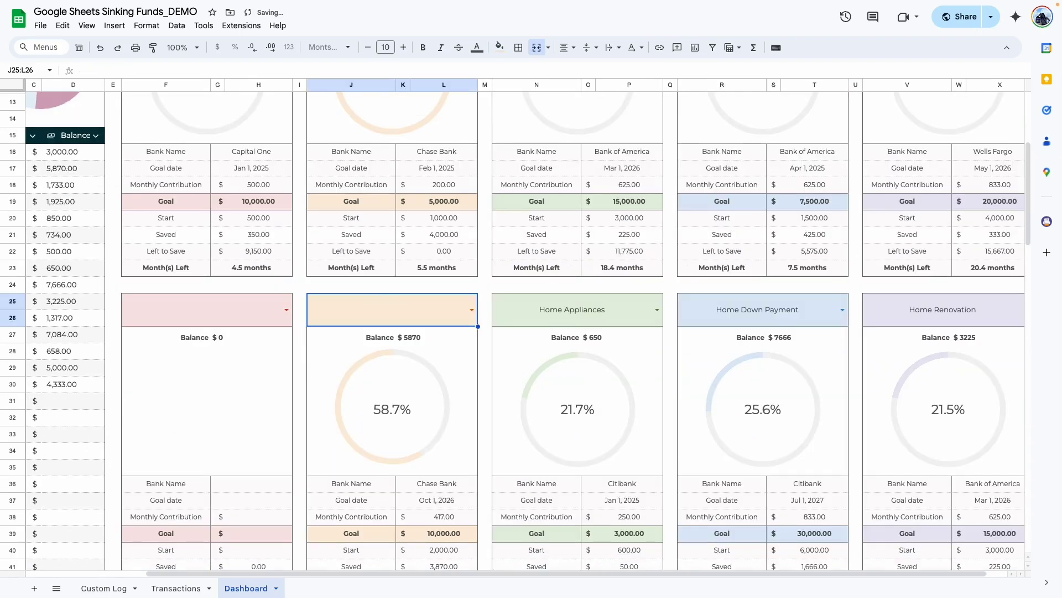
left_click(566, 313)
key("Delete")
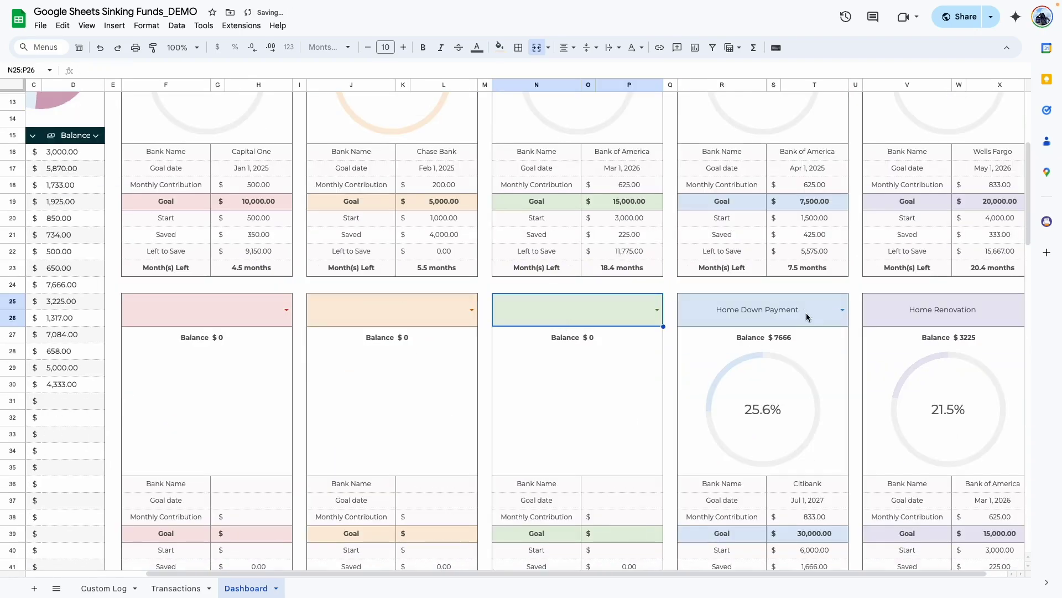
left_click(794, 317)
key("Delete")
left_click(931, 328)
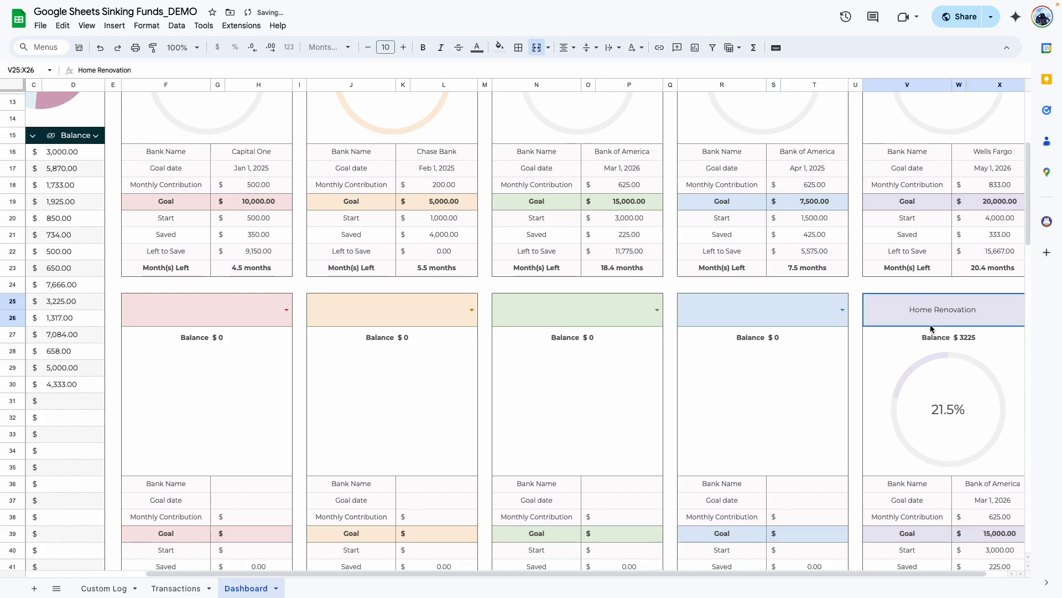
key("Delete")
scroll(416, 240, "up", 4)
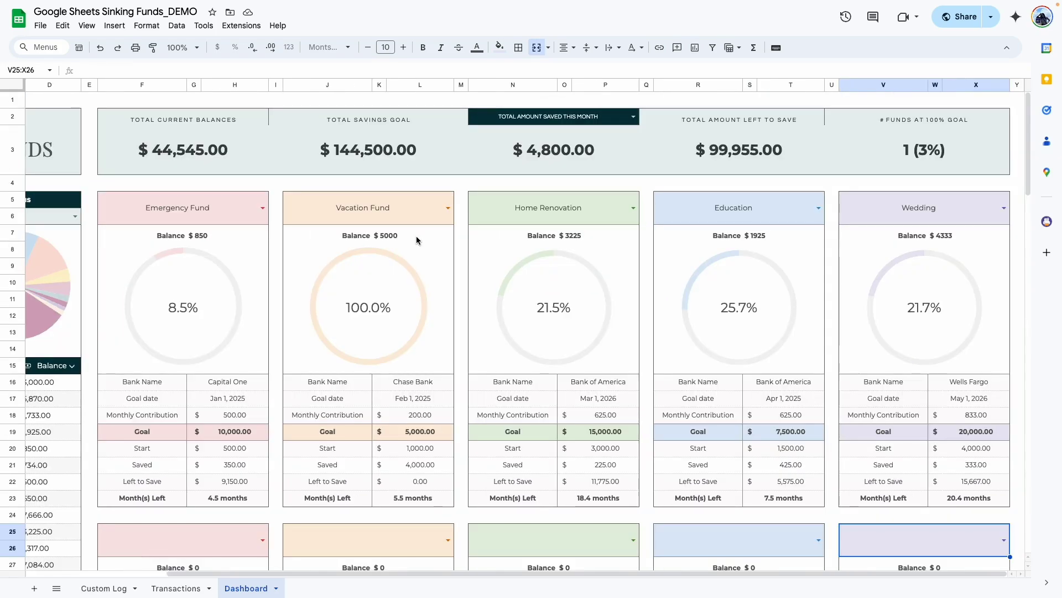
scroll(416, 239, "down", 15)
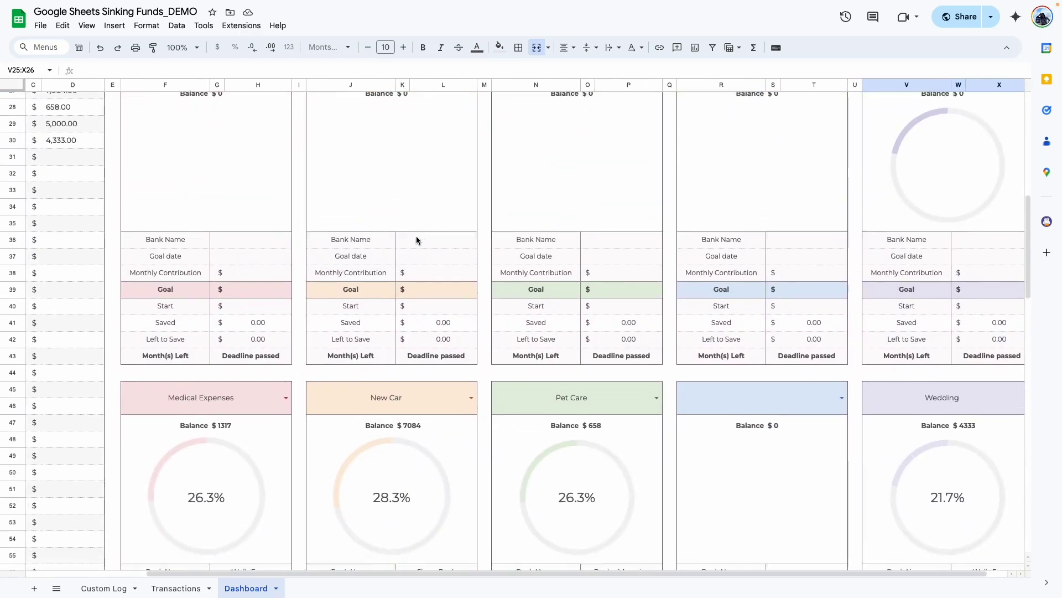
scroll(416, 241, "down", 13)
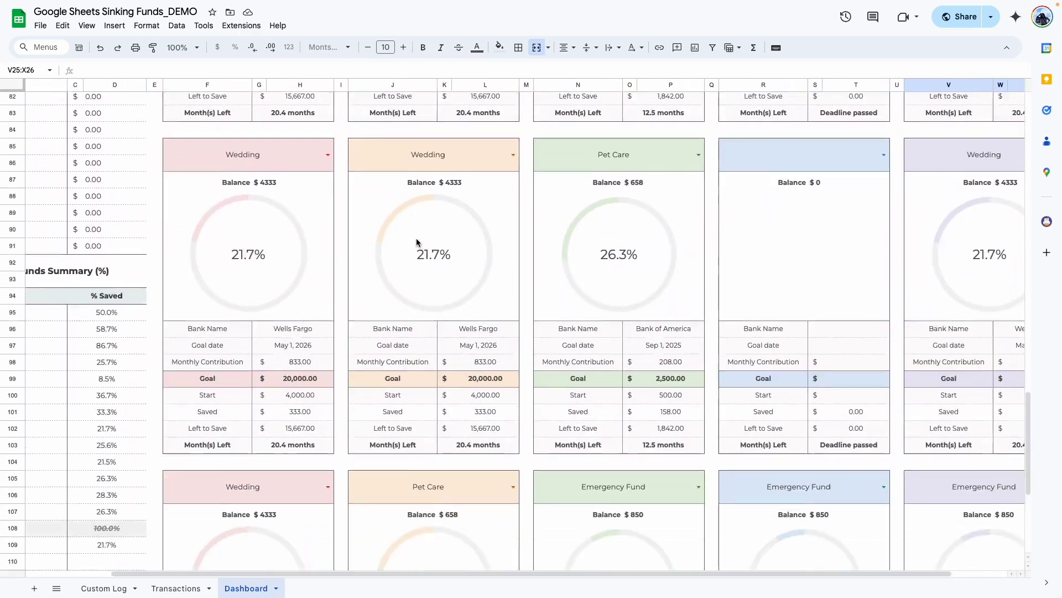
scroll(416, 242, "left", 2)
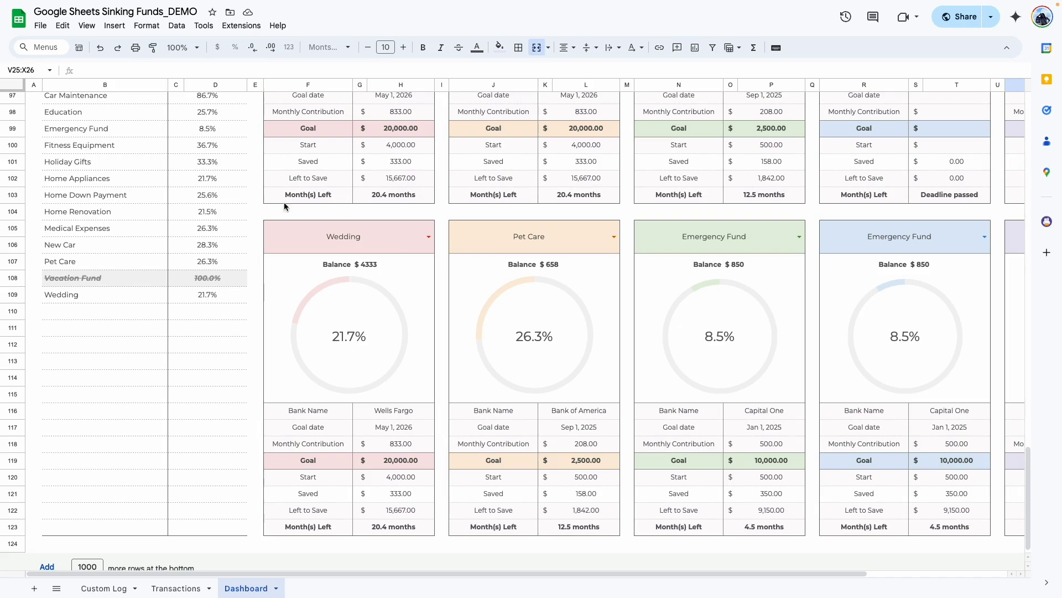
scroll(243, 413, "up", 15)
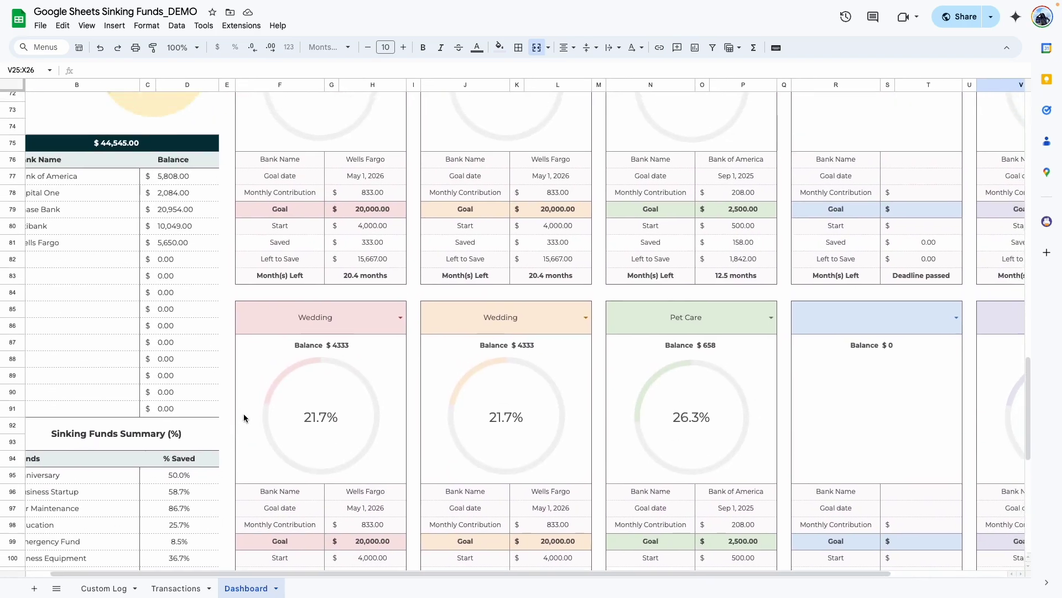
scroll(173, 379, "down", 8)
scroll(173, 379, "down", 1)
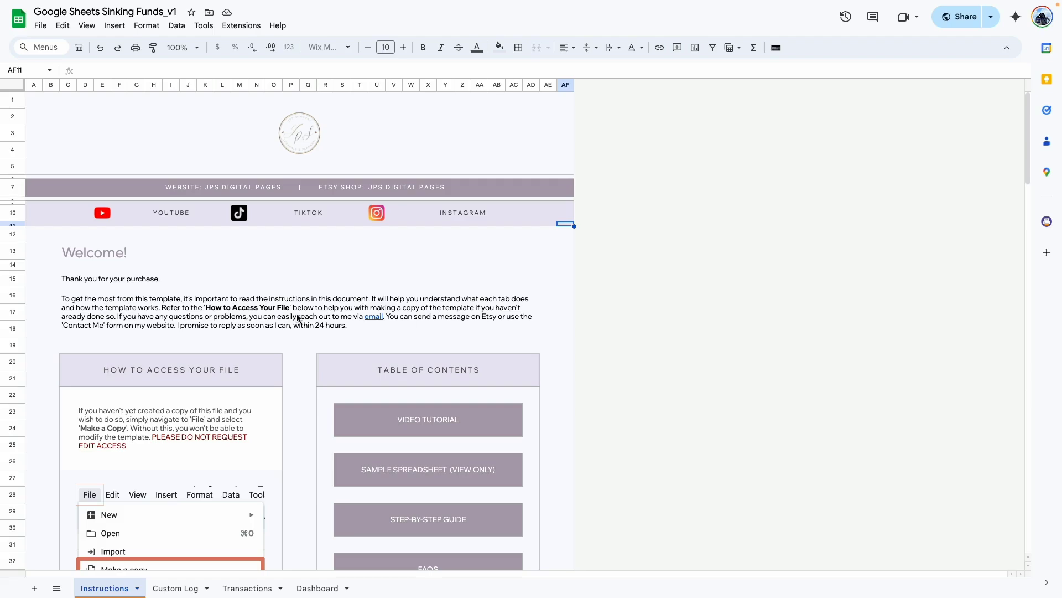
- Scroll down the Instructions tab to the Icons / Emojis list
scroll(298, 318, "down", 2)
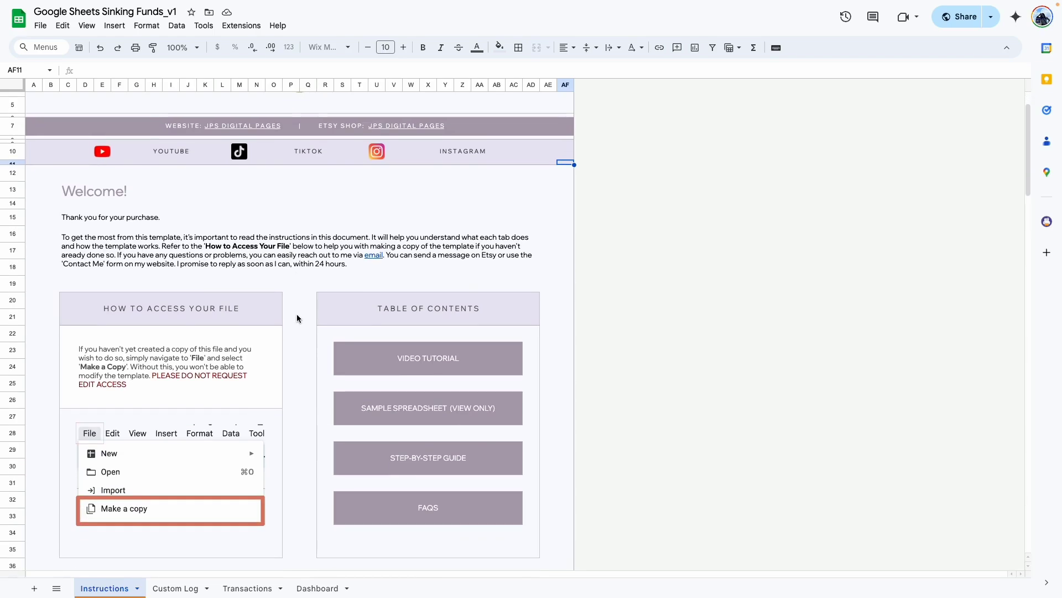
scroll(296, 318, "down", 10)
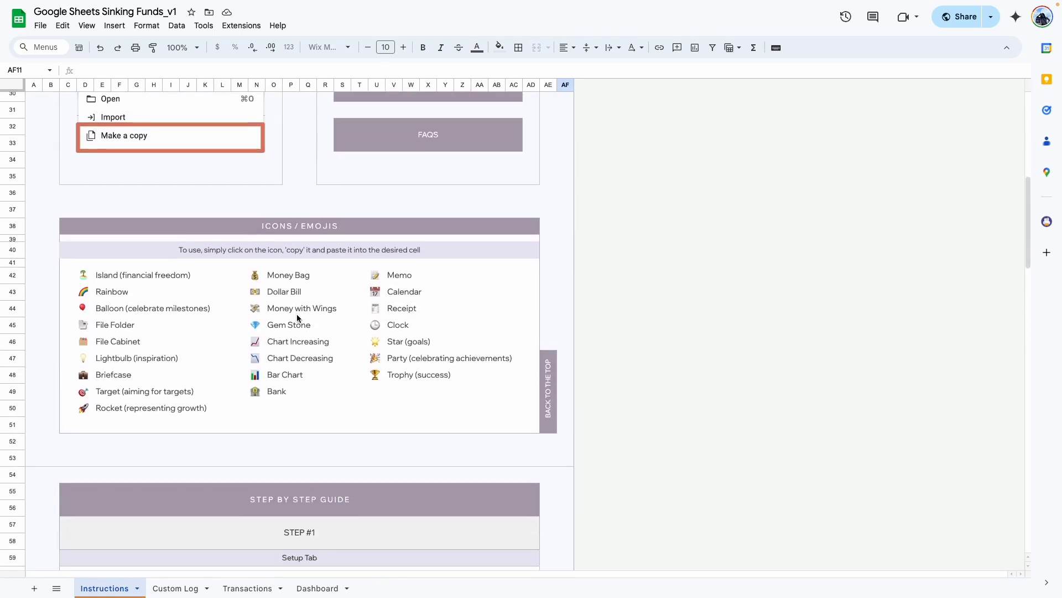